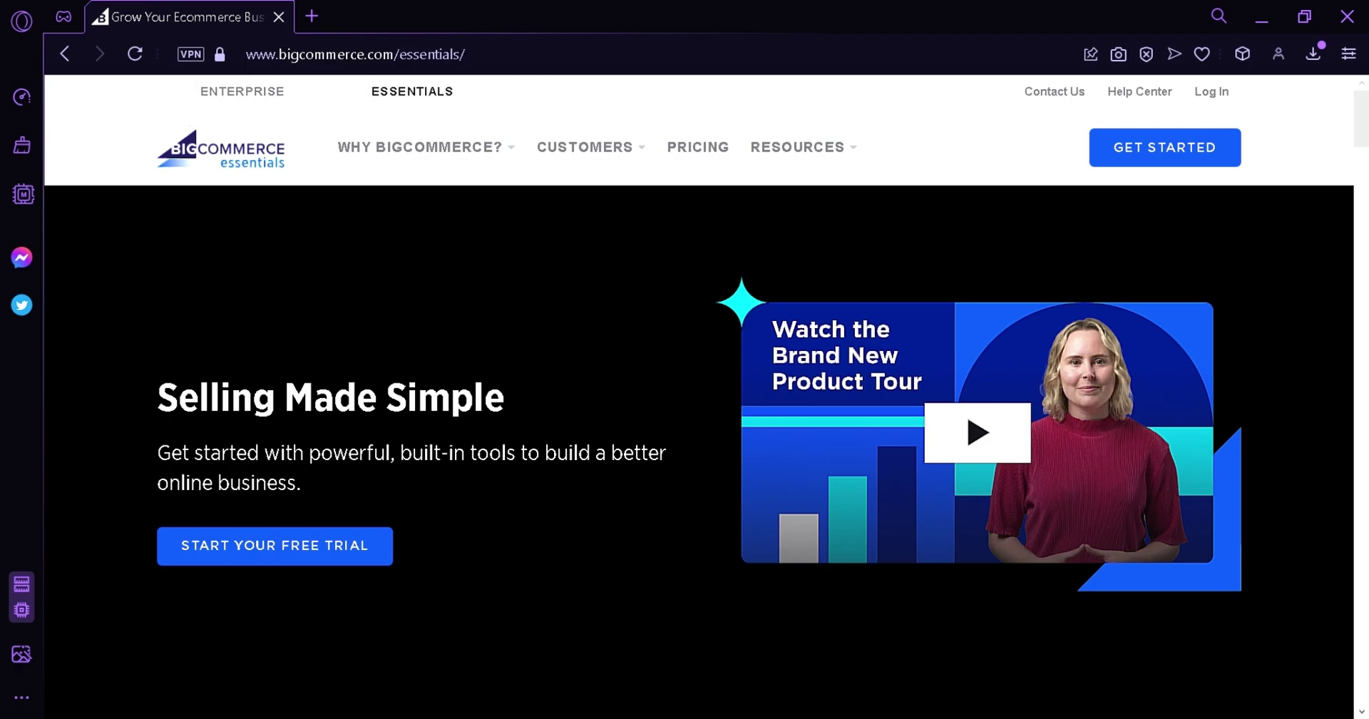
Start the free trial and enter your first and last name, phone number, e-mail and account password.
{"action": "left_click", "coordinate": [353, 550]}
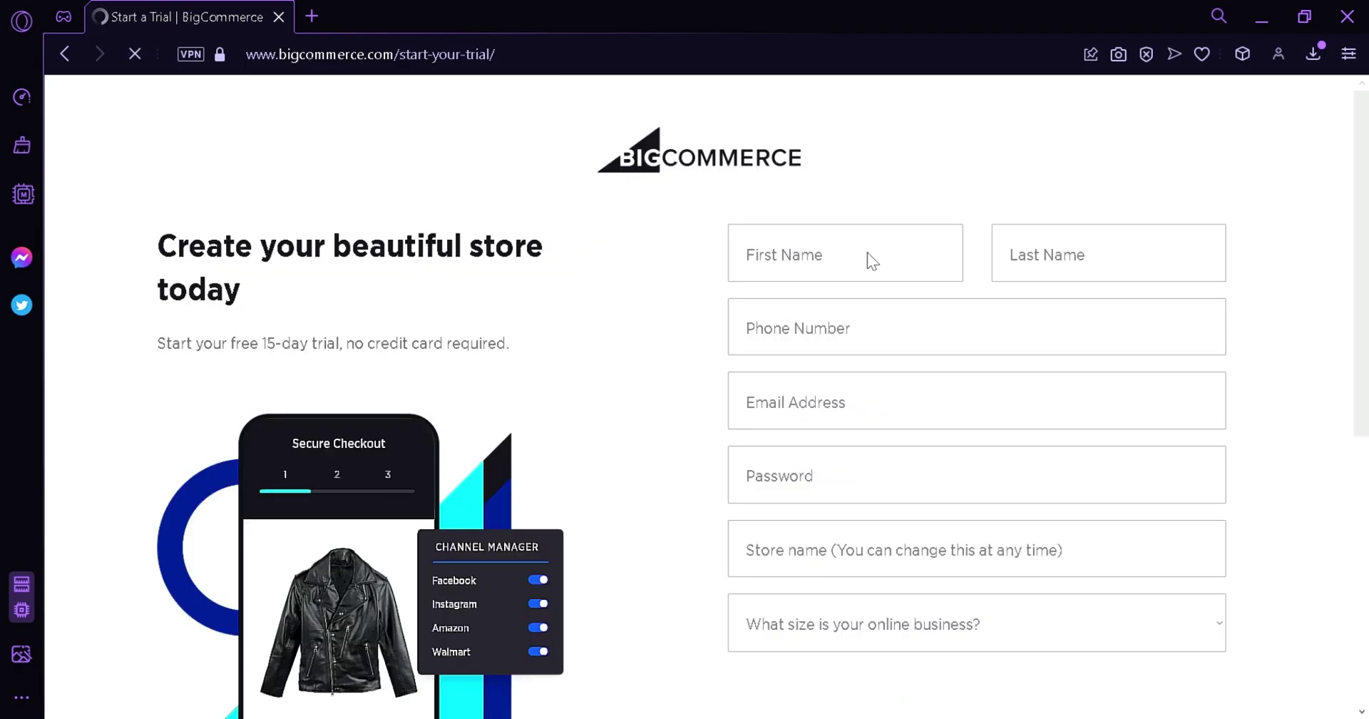
{"action": "left_click", "coordinate": [918, 266]}
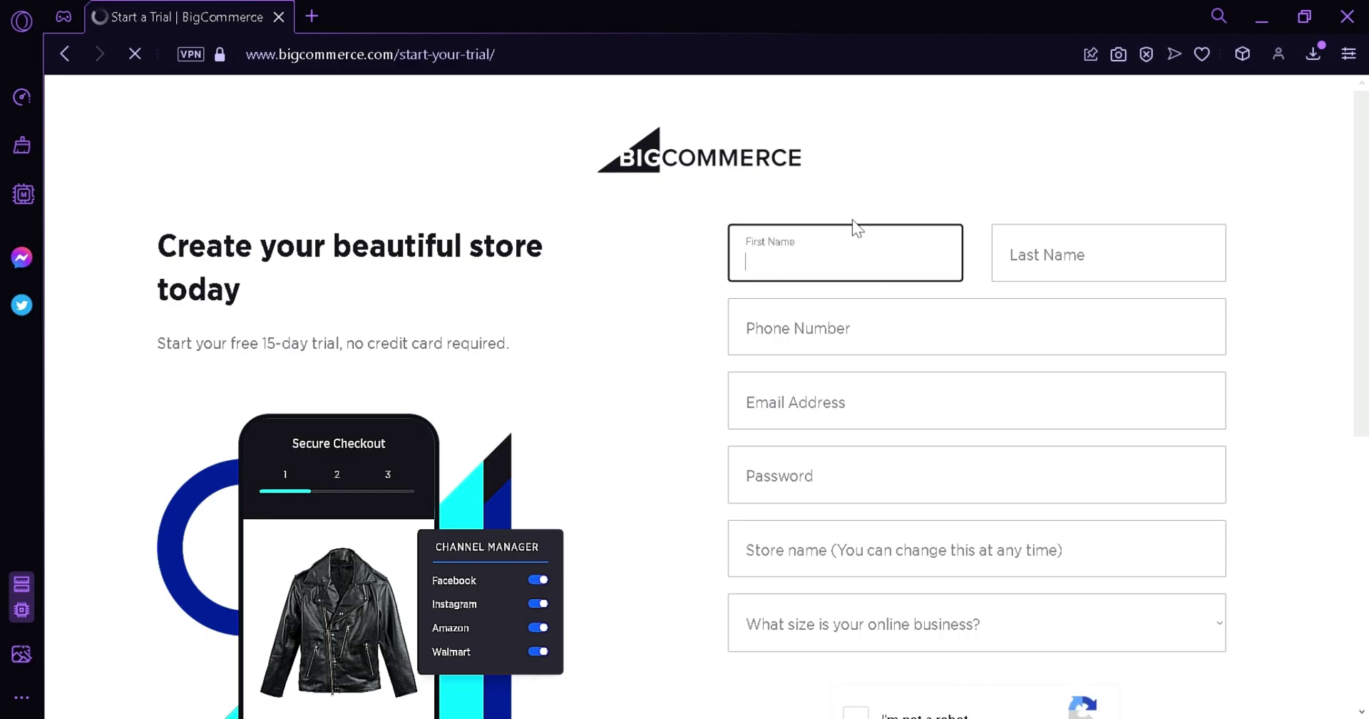
{"action": "key", "text": "Tab"}
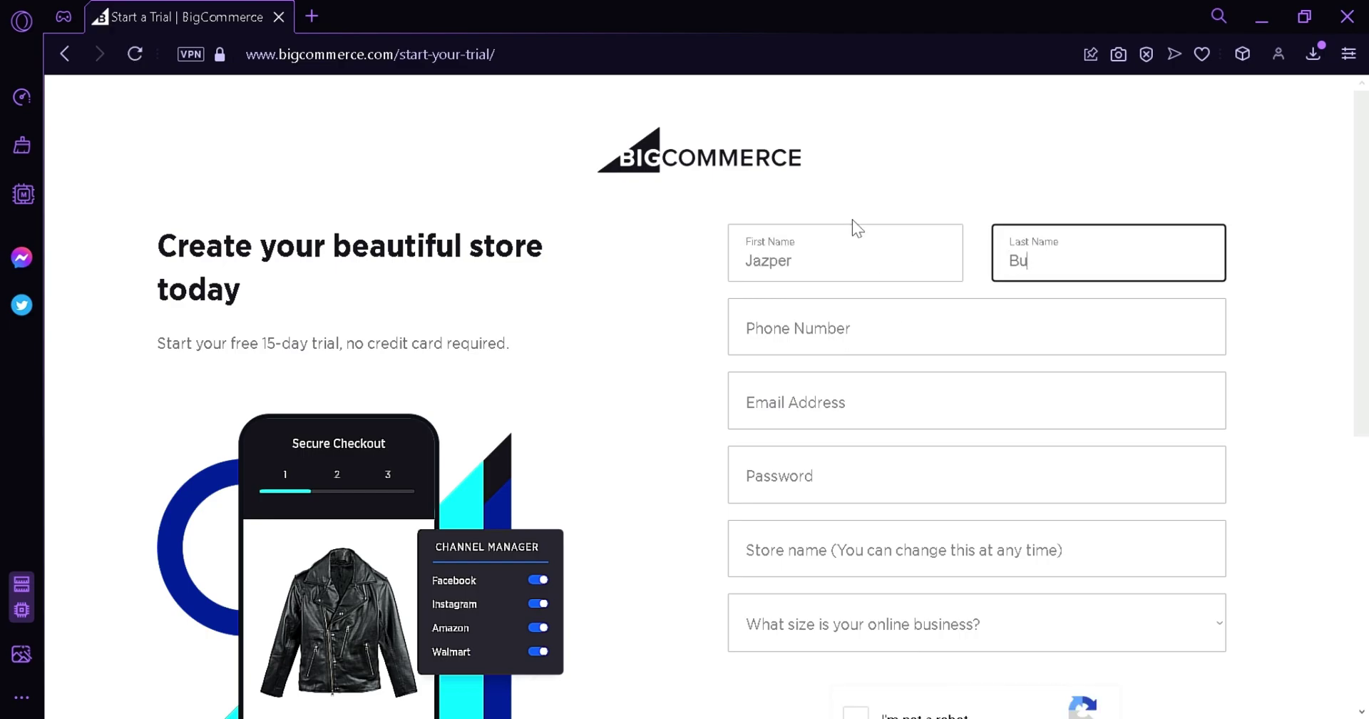
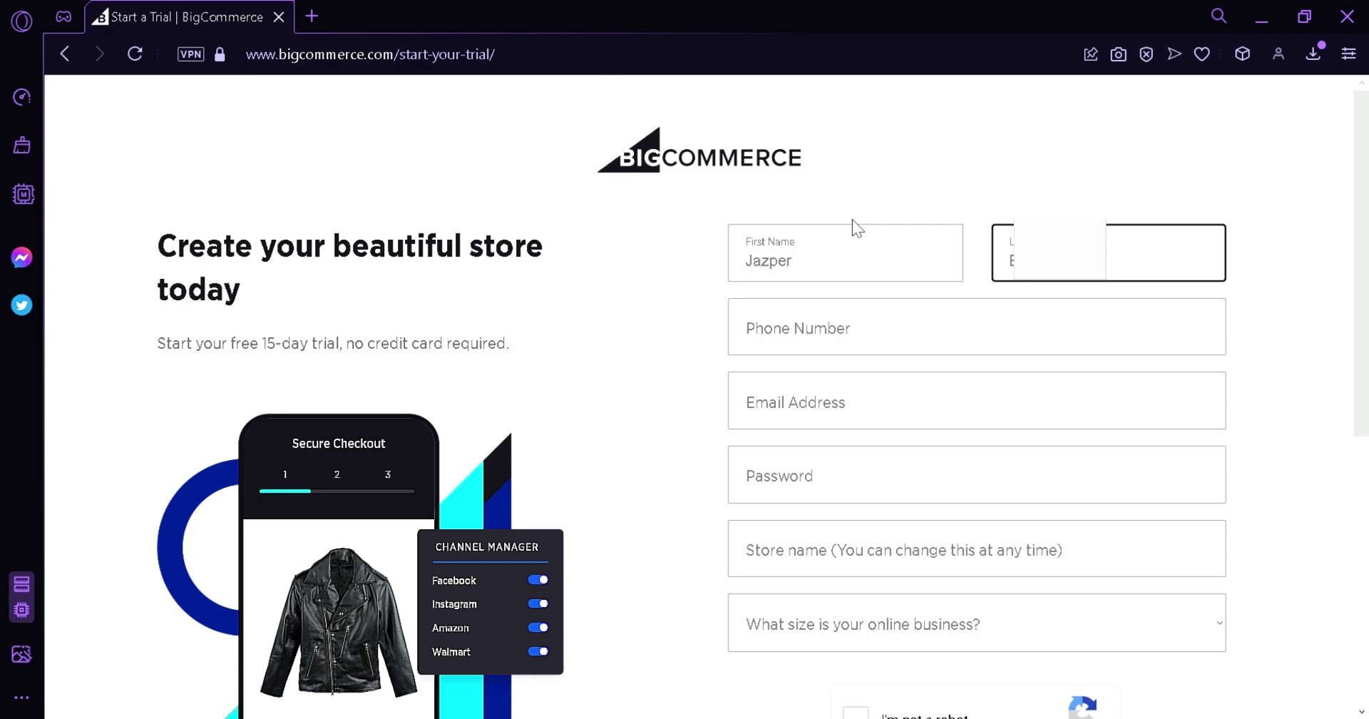
{"action": "key", "text": "Tab"}
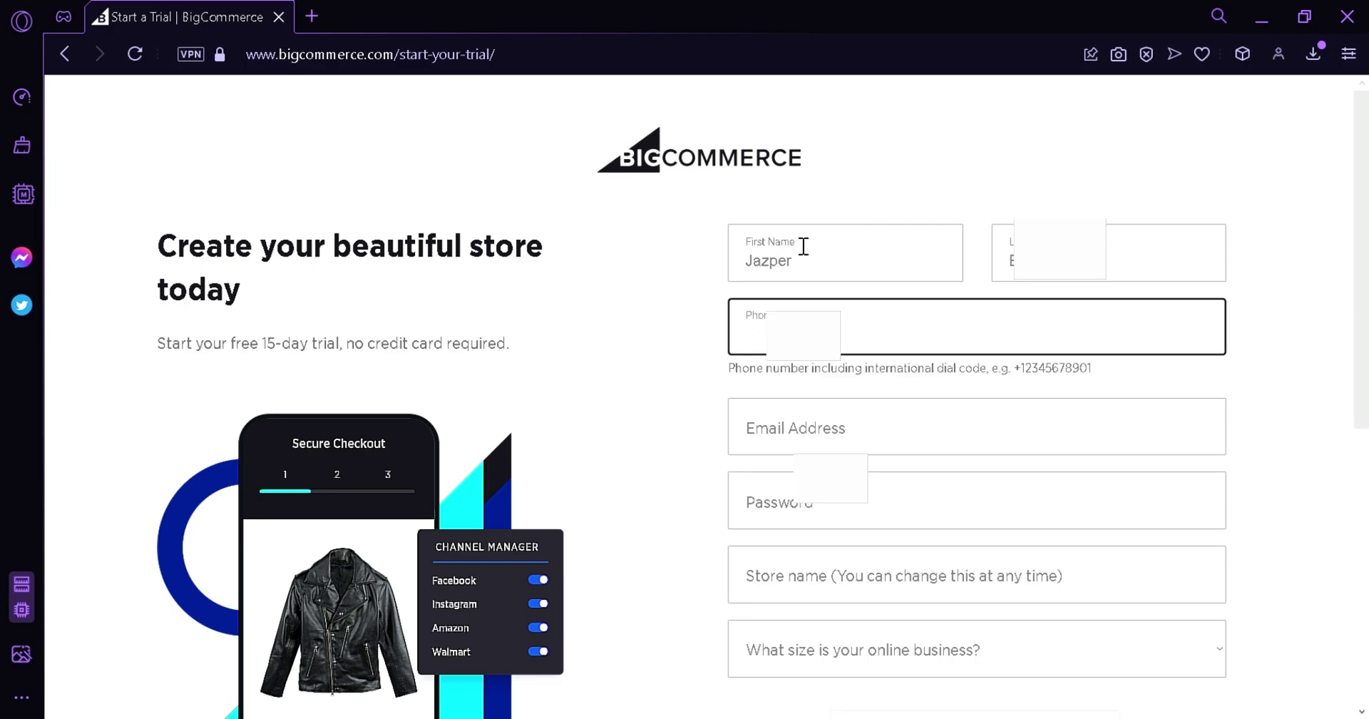
{"action": "type", "text": "+6313"}
{"action": "key", "text": "Tab"}
{"action": "key", "text": "Tab"}
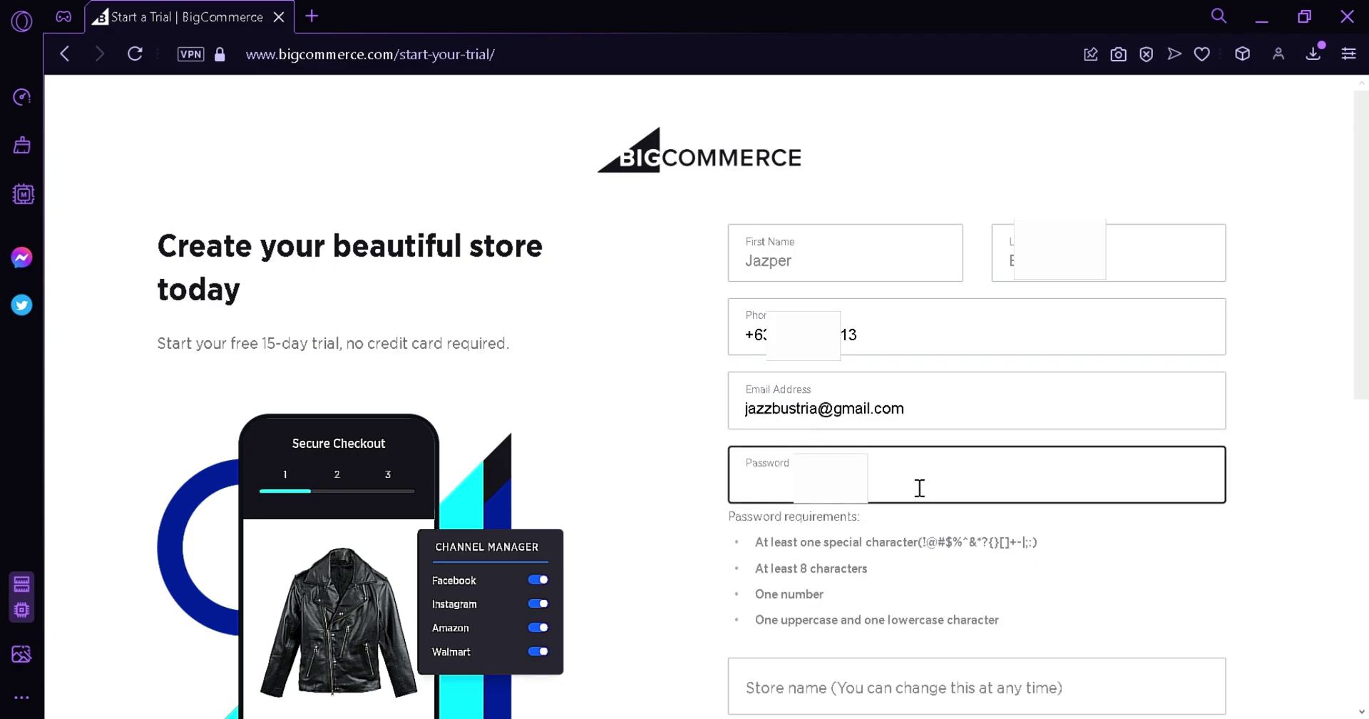
{"action": "type", "text": "••••••••"}
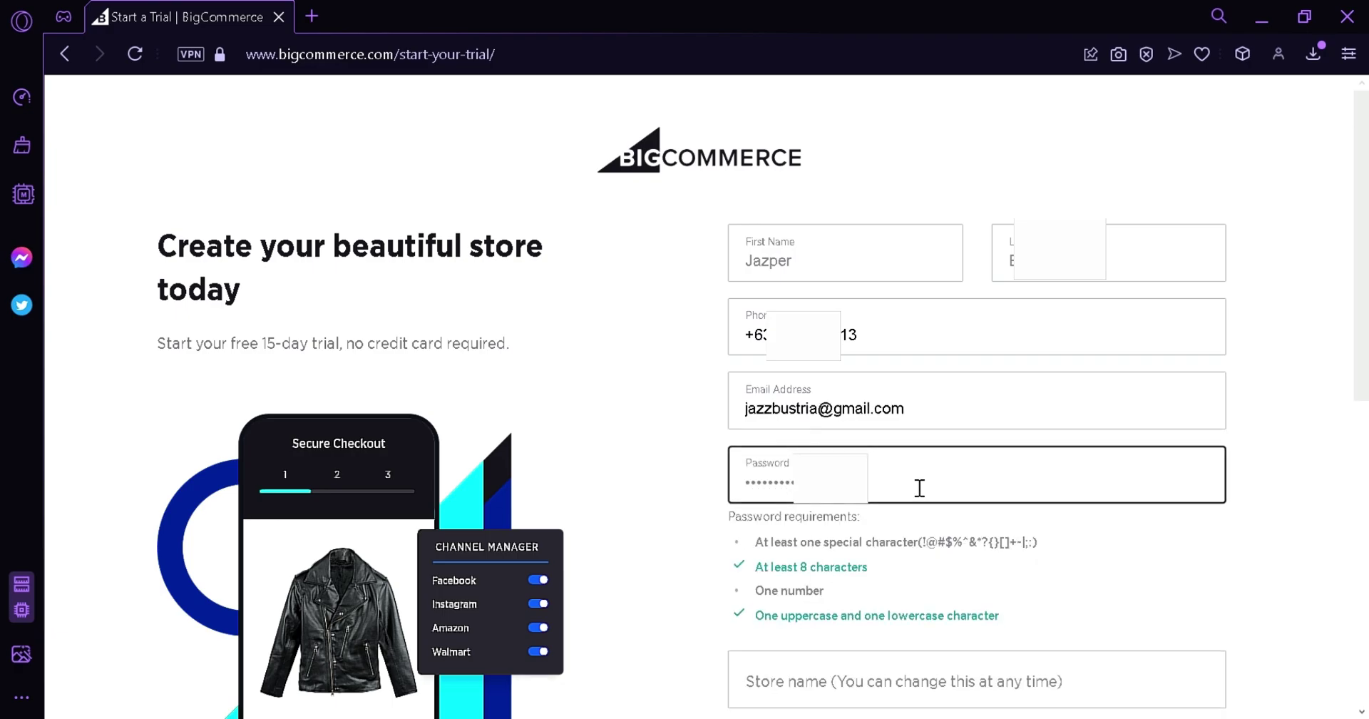
{"action": "type", "text": "••••••"}
Name the store Coffeeworld, choose business size 'I haven't started selling yet', and tick the reCAPTCHA.
{"action": "scroll", "coordinate": [922, 492], "scroll_direction": "down", "scroll_amount": 3}
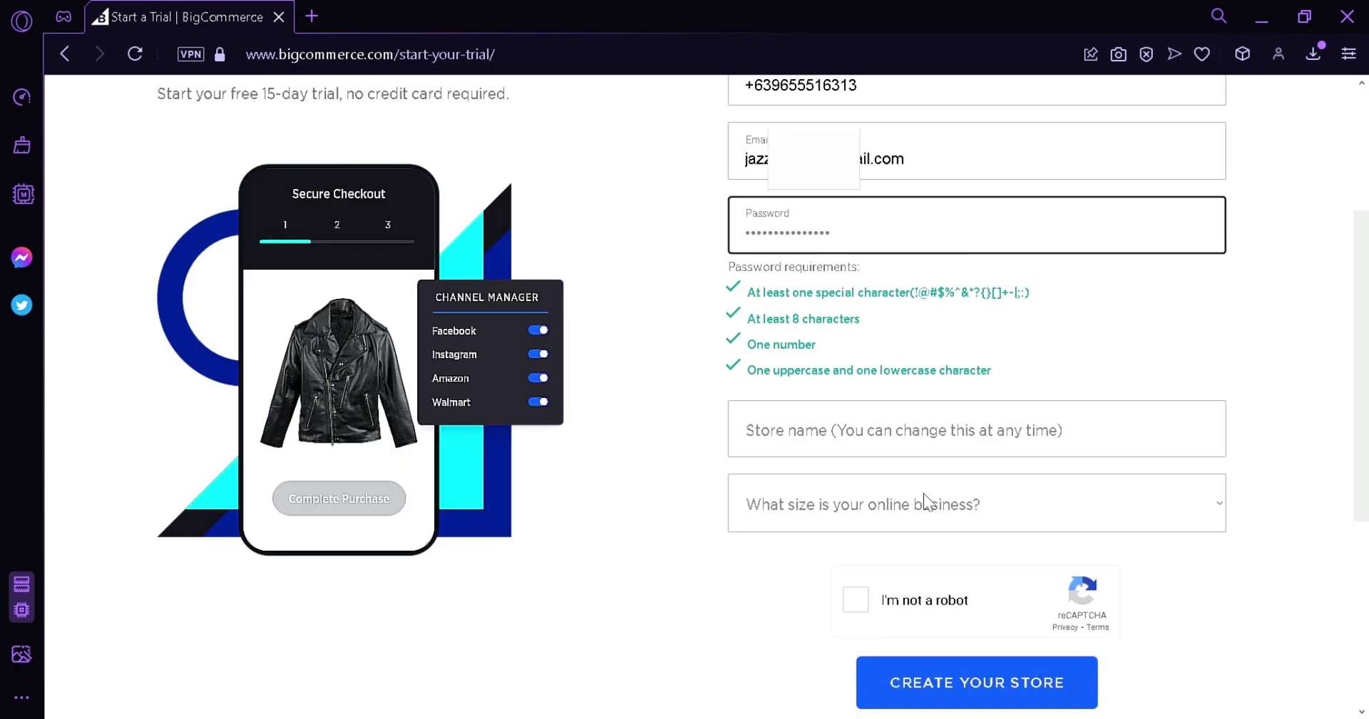
{"action": "left_click", "coordinate": [946, 454]}
{"action": "type", "text": "Coffeeworld"}
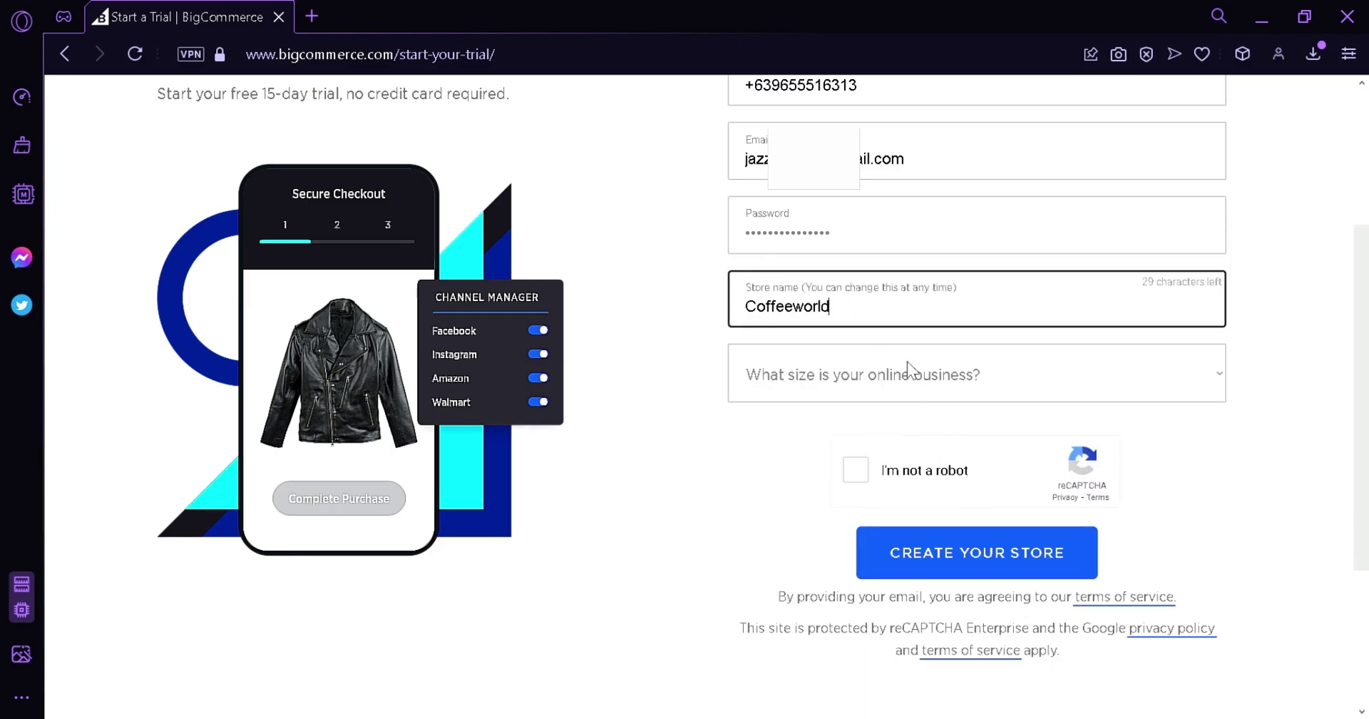
{"action": "key", "text": "Tab"}
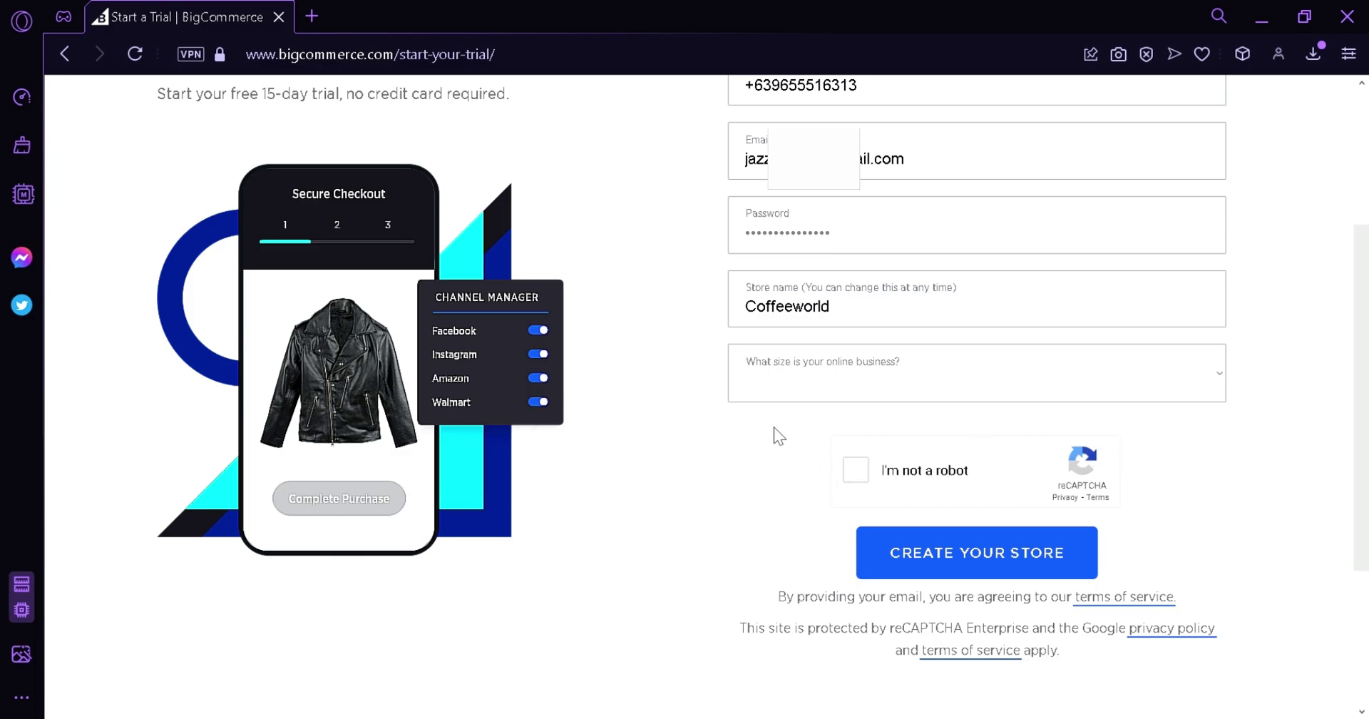
{"action": "left_click", "coordinate": [880, 435]}
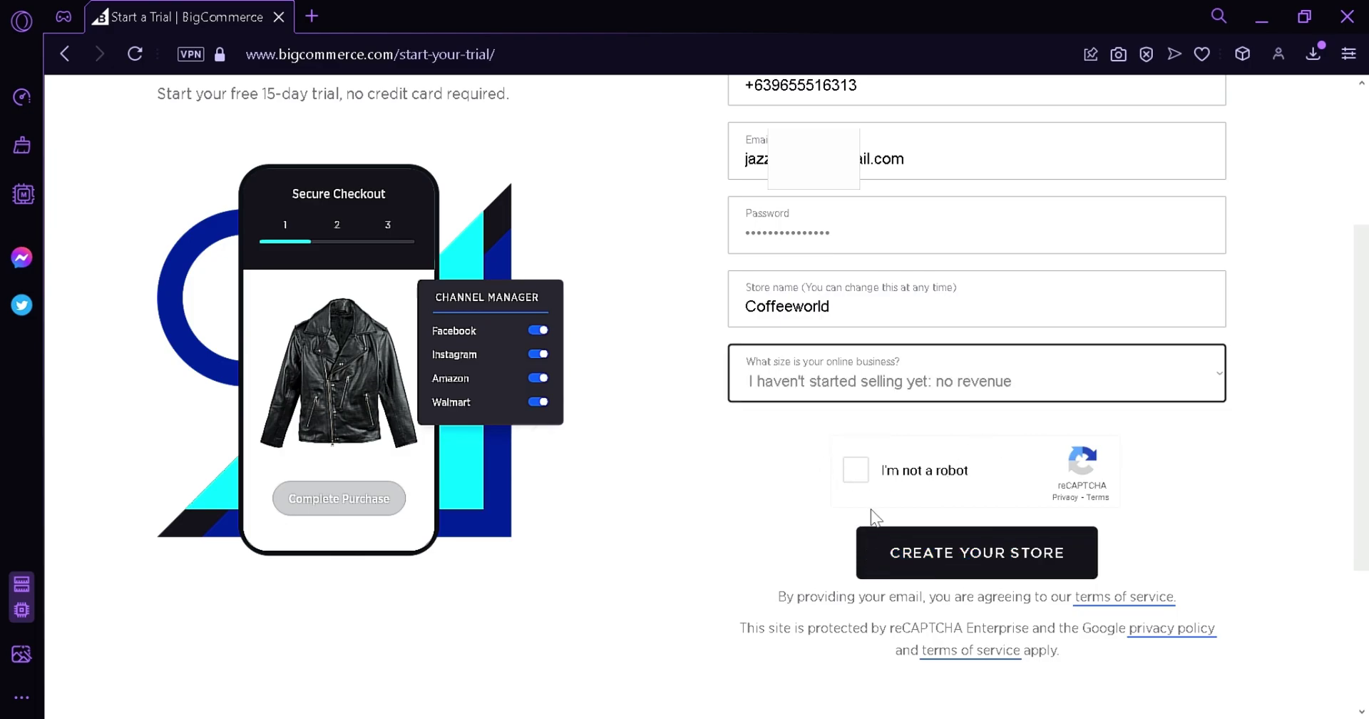
{"action": "left_click", "coordinate": [853, 471]}
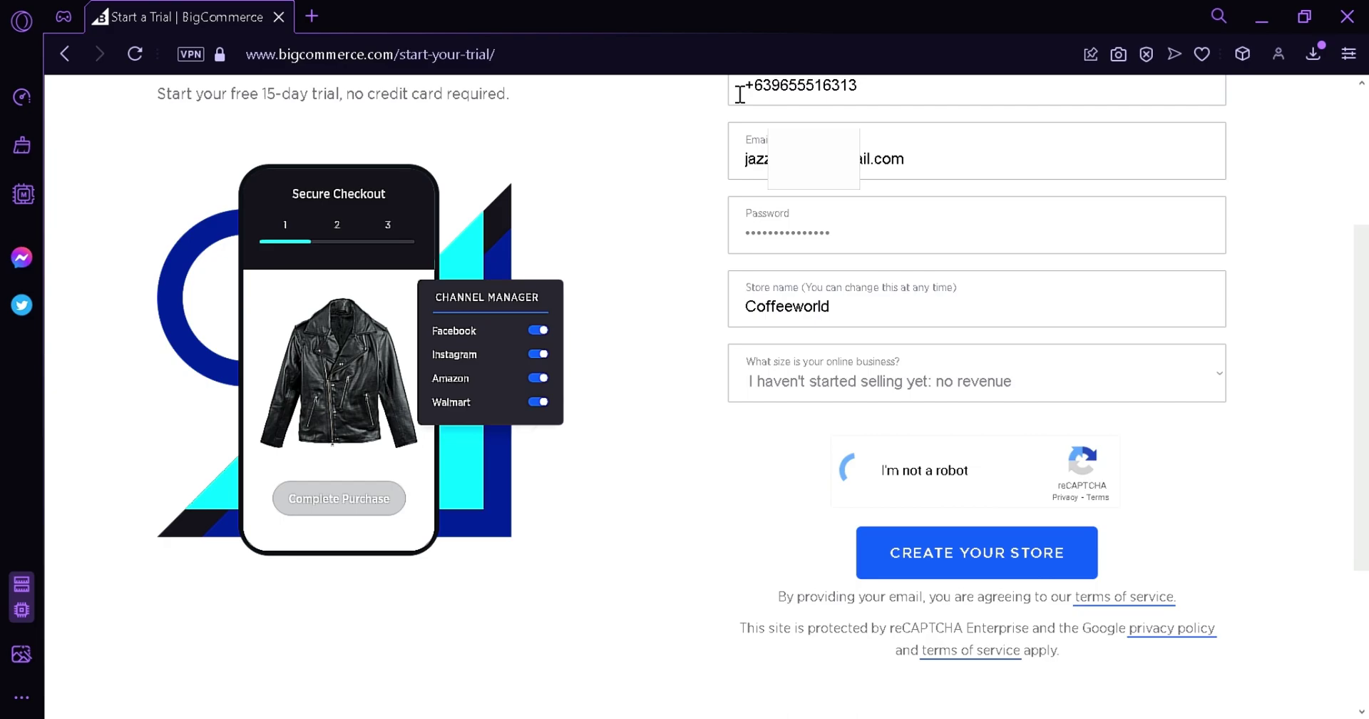
Submit the sign-up with Create Your Store, then log in with the account e-mail and password.
{"action": "left_click", "coordinate": [936, 553]}
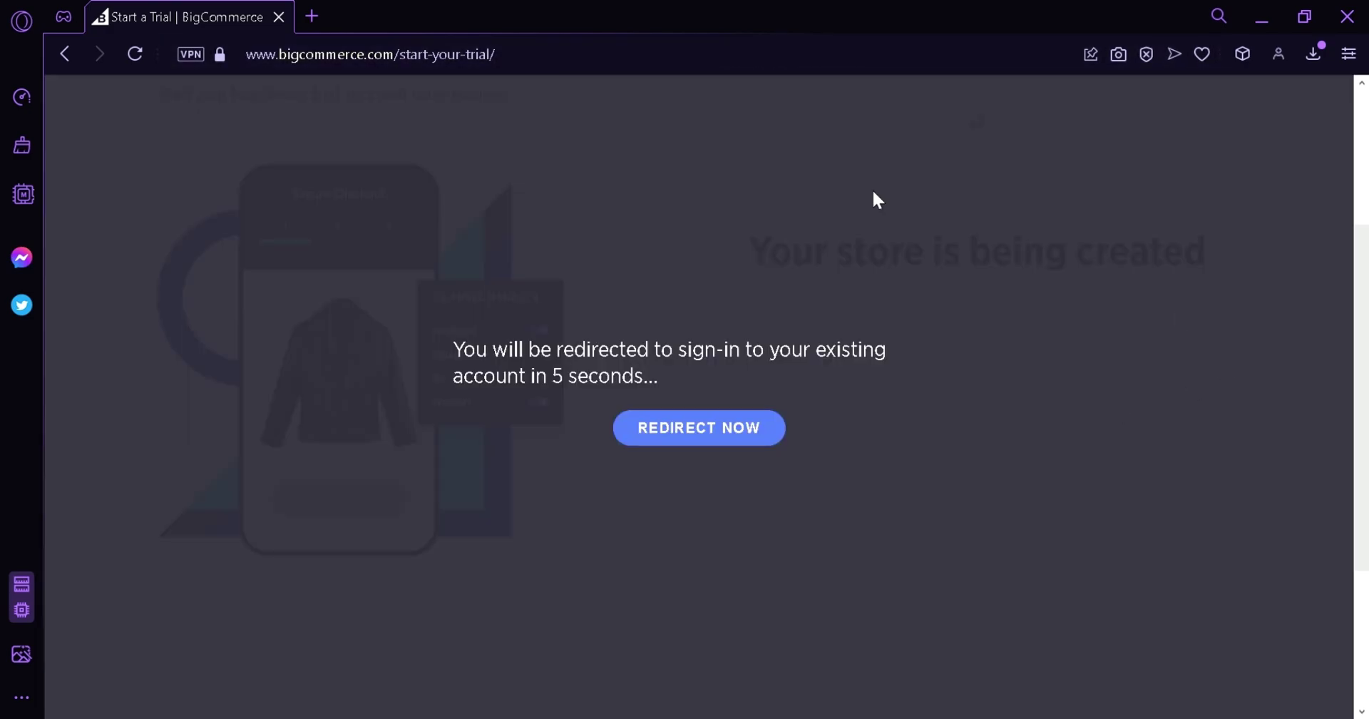
{"action": "left_click", "coordinate": [708, 443]}
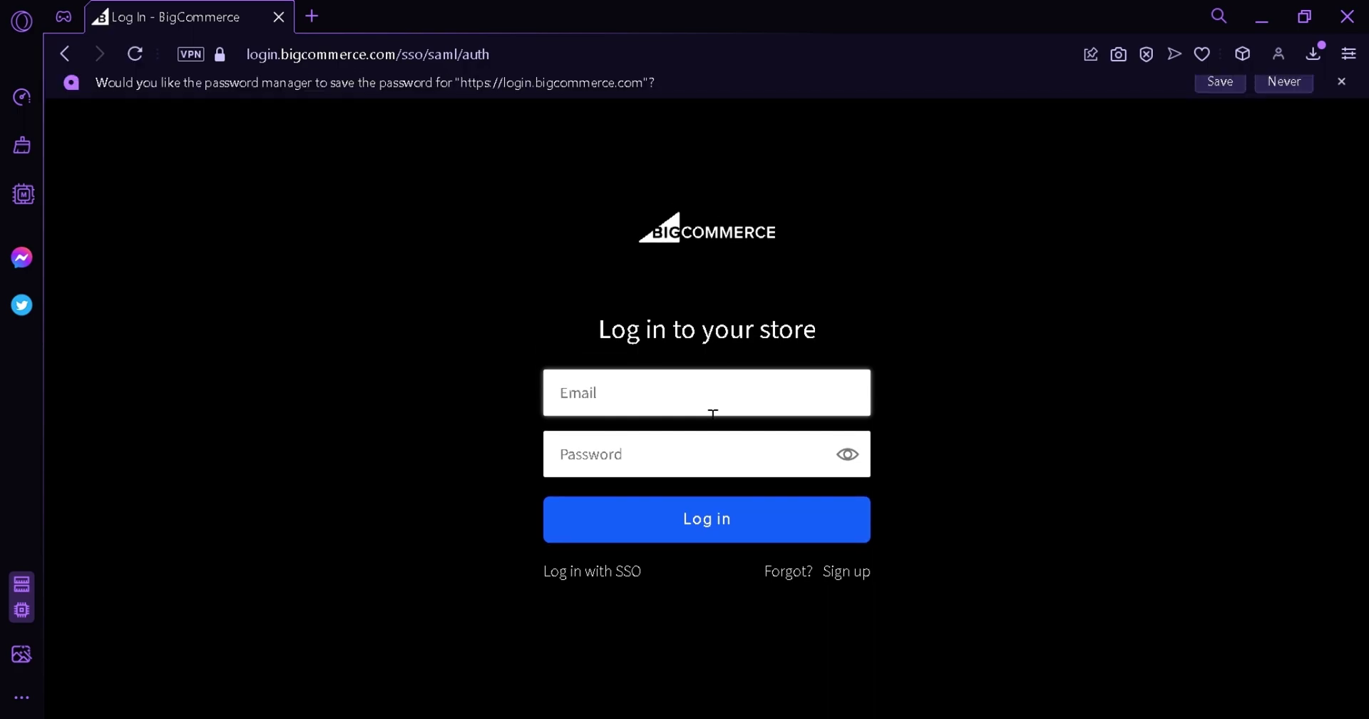
{"action": "left_click", "coordinate": [706, 404]}
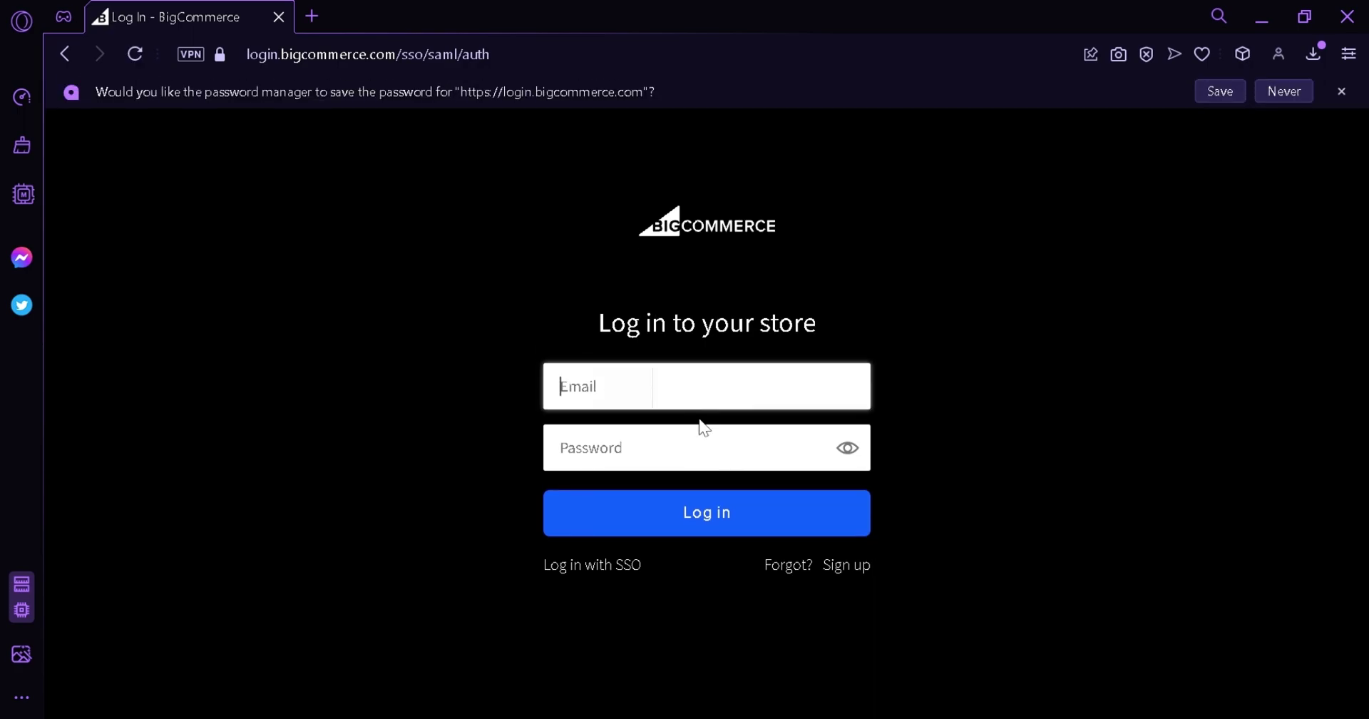
{"action": "key", "text": "ctrl+v"}
{"action": "left_click", "coordinate": [715, 455]}
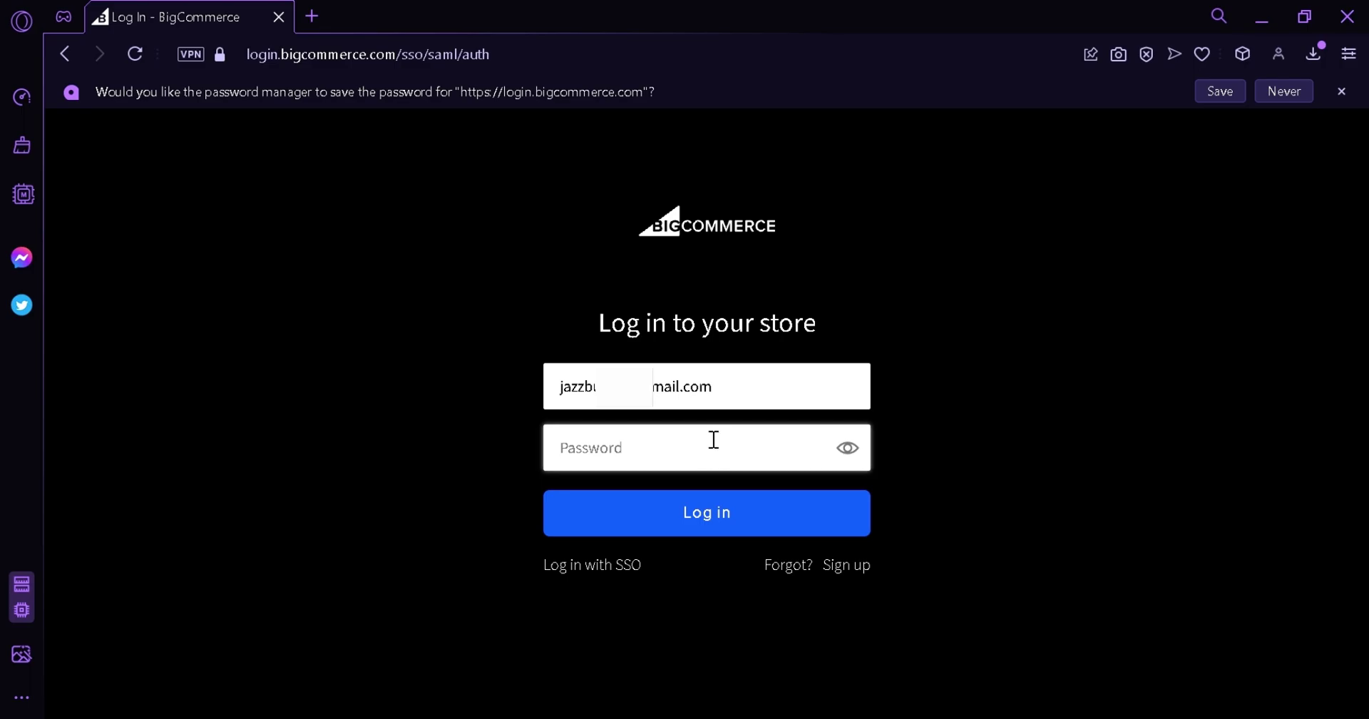
{"action": "type", "text": "••"}
{"action": "key", "text": "Return"}
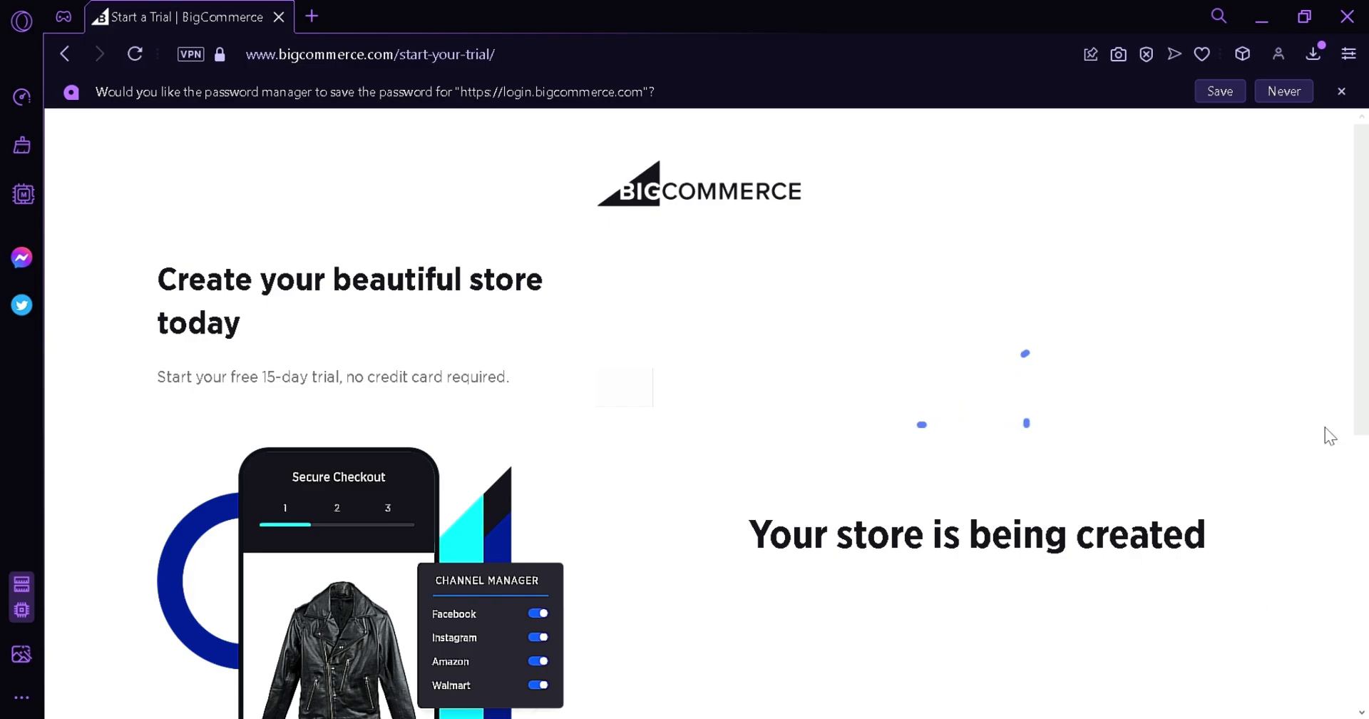
Wait for the store to be ready, then open the existing-website and what-you'll-sell dropdowns.
{"action": "scroll", "coordinate": [796, 192], "scroll_direction": "down", "scroll_amount": 2}
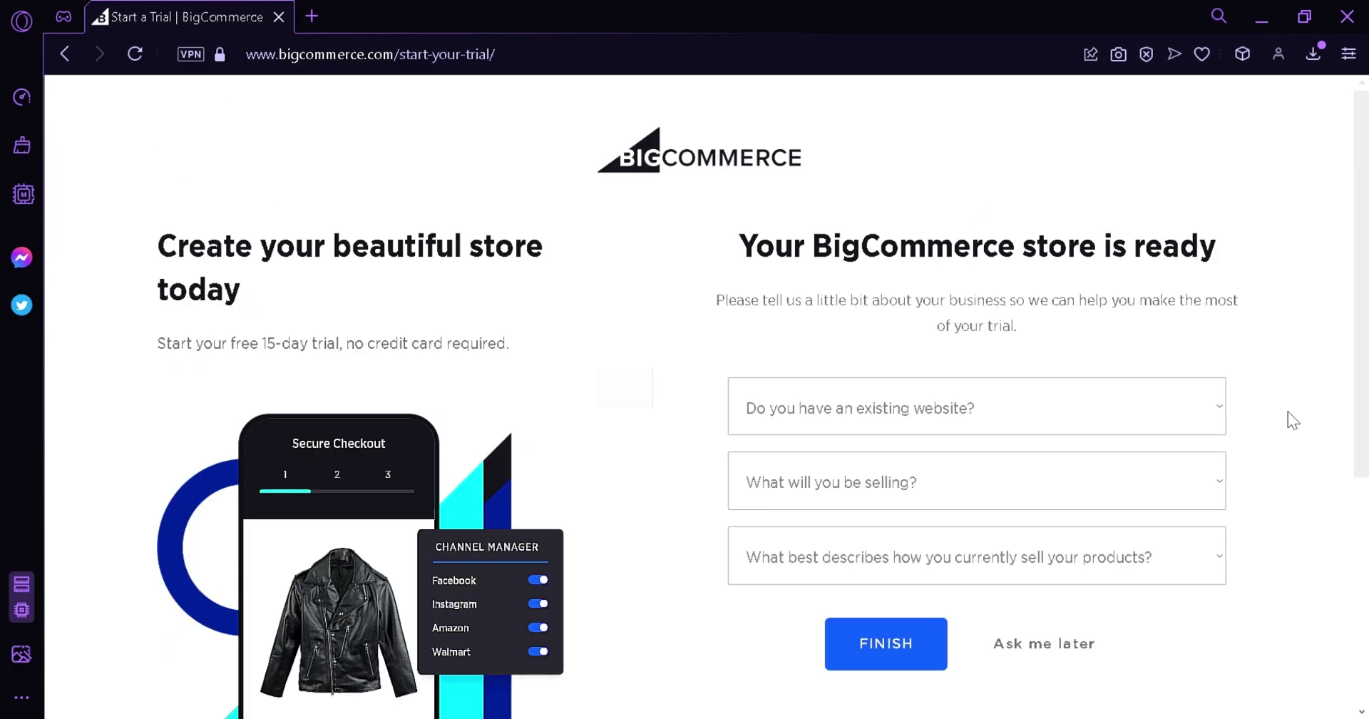
{"action": "left_click", "coordinate": [976, 420]}
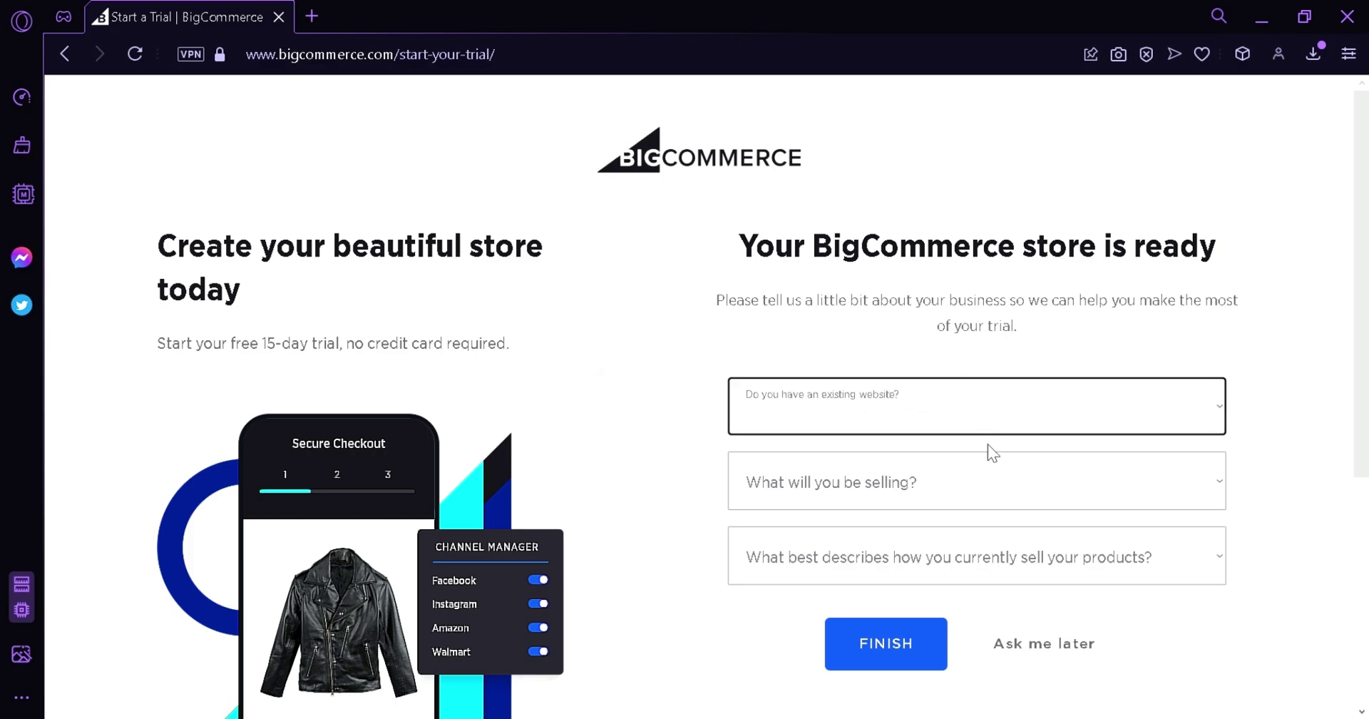
{"action": "left_click", "coordinate": [1015, 488]}
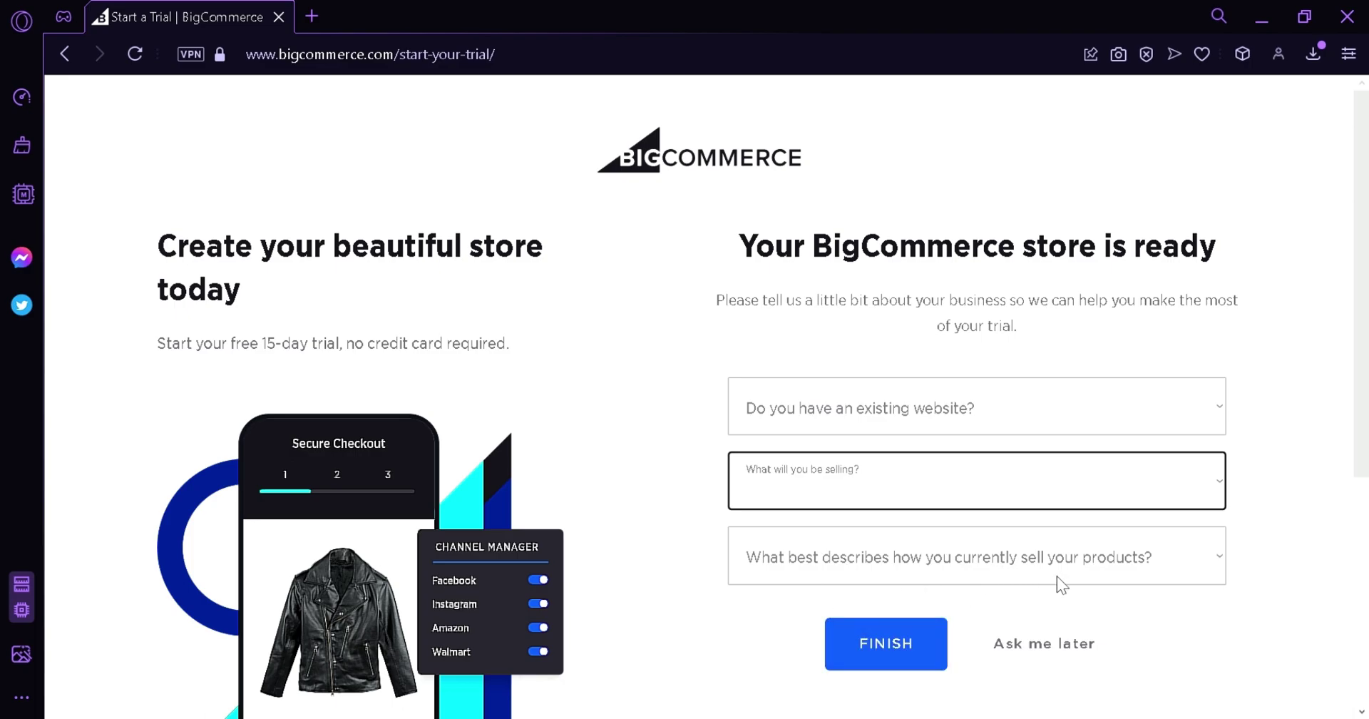
Choose Ask me later and look over the Coffeeworld dashboard's stats and upgrade banner.
{"action": "left_click", "coordinate": [1036, 652]}
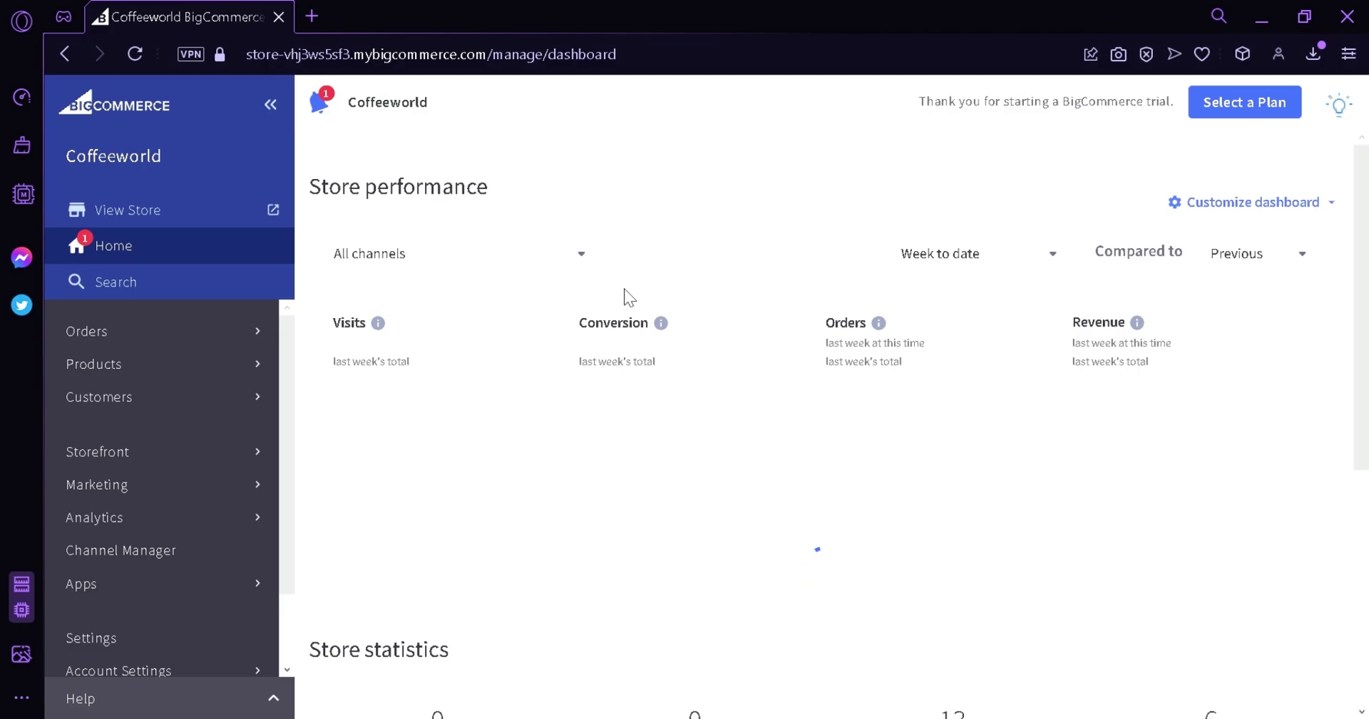
{"action": "scroll", "coordinate": [627, 297], "scroll_direction": "down", "scroll_amount": 5}
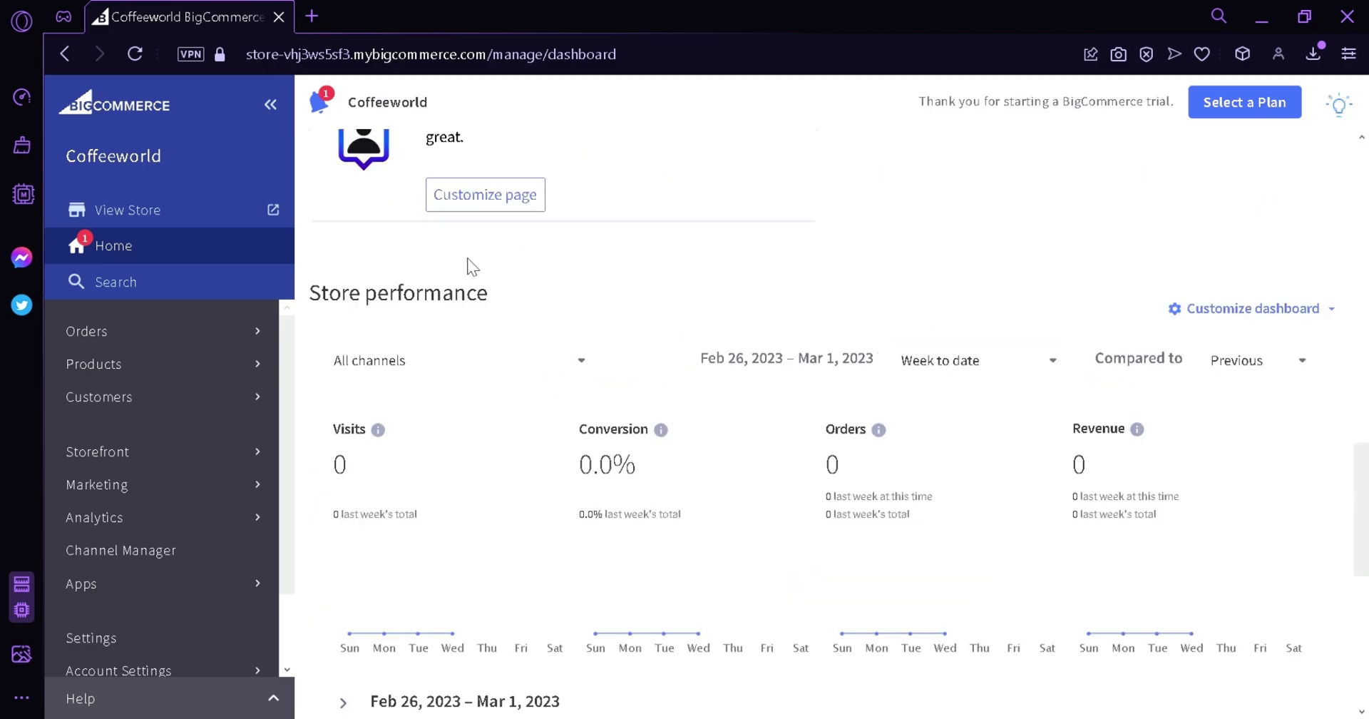
{"action": "scroll", "coordinate": [467, 263], "scroll_direction": "up", "scroll_amount": 15}
{"action": "scroll", "coordinate": [746, 349], "scroll_direction": "up", "scroll_amount": 1}
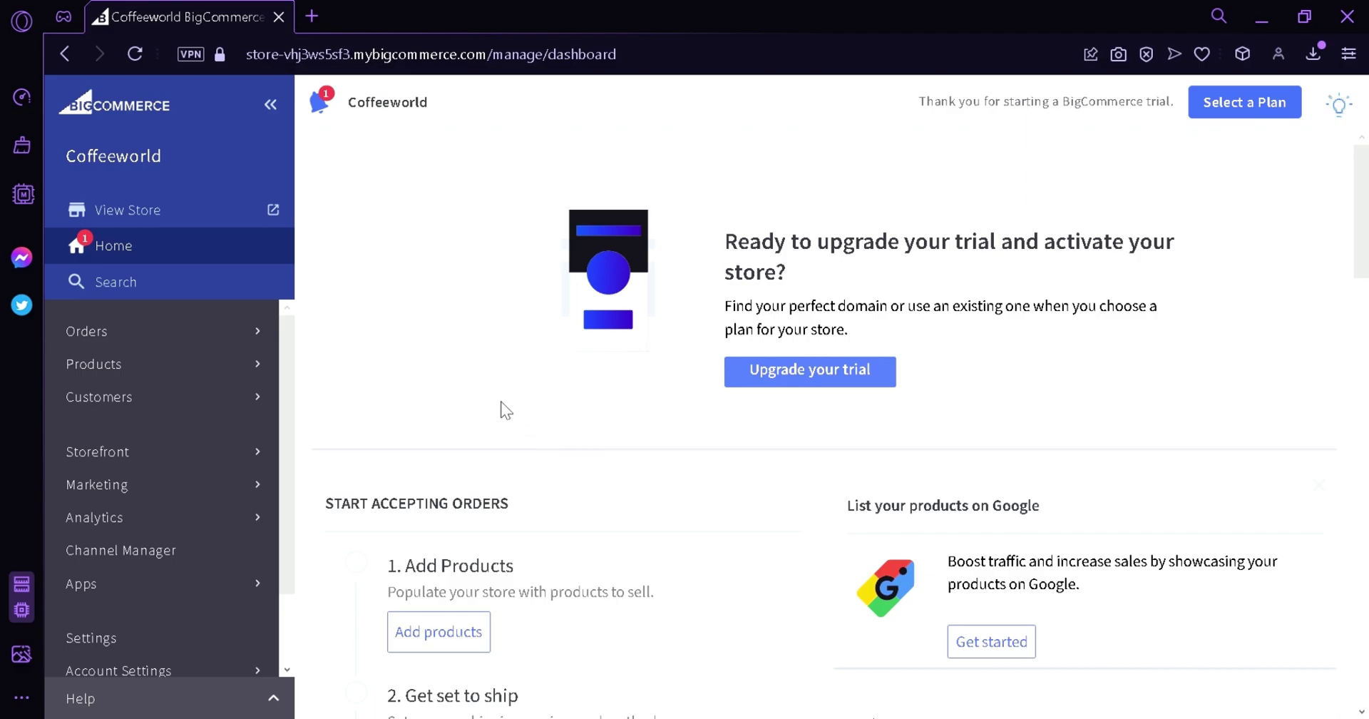
View the Coffeeworld storefront in a new tab, then return that tab to the dashboard.
{"action": "left_click", "coordinate": [187, 211]}
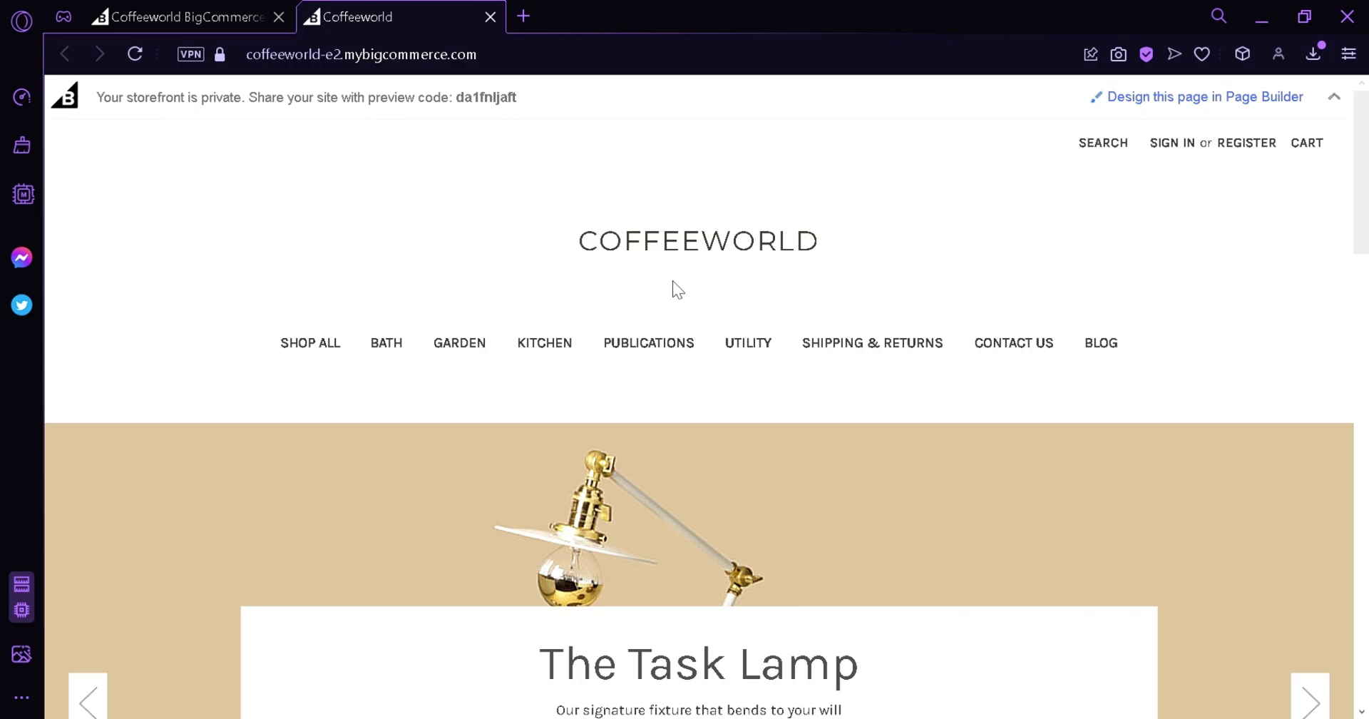
{"action": "scroll", "coordinate": [673, 290], "scroll_direction": "down", "scroll_amount": 4}
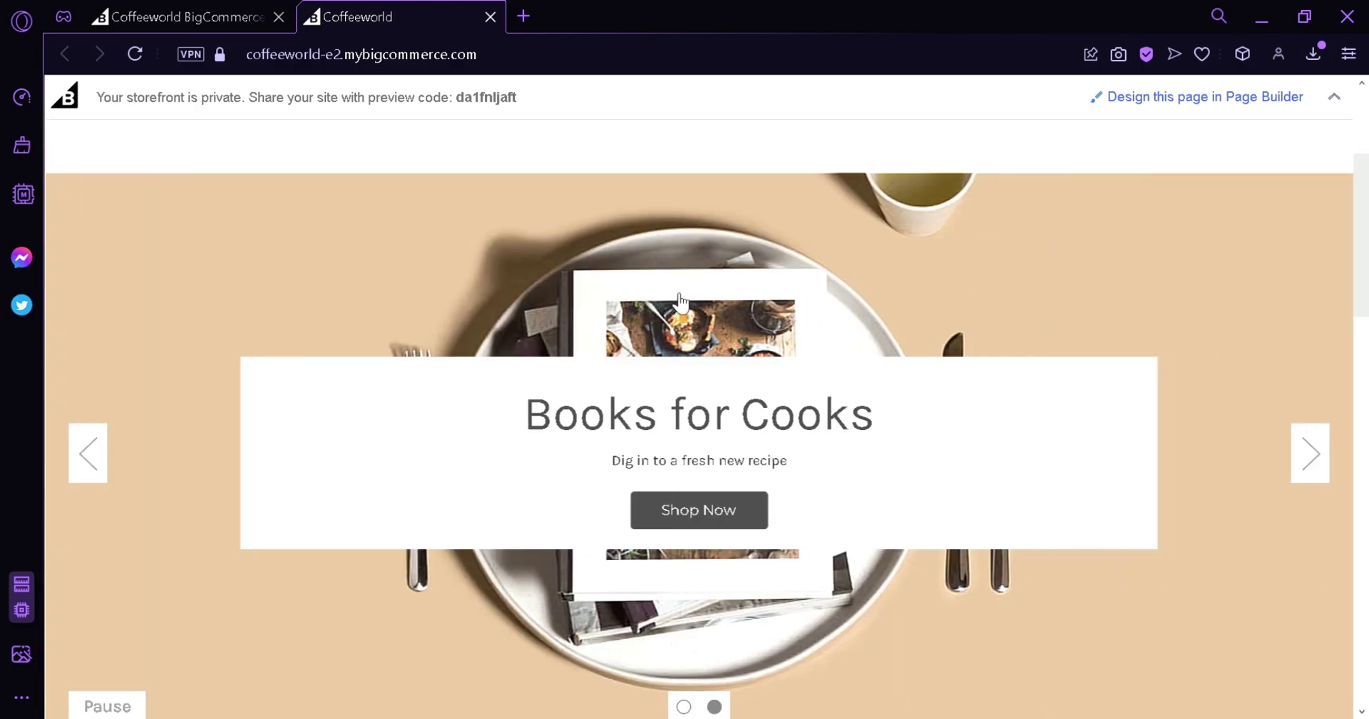
{"action": "scroll", "coordinate": [677, 296], "scroll_direction": "down", "scroll_amount": 6}
{"action": "scroll", "coordinate": [682, 300], "scroll_direction": "down", "scroll_amount": 4}
{"action": "scroll", "coordinate": [666, 314], "scroll_direction": "down", "scroll_amount": 10}
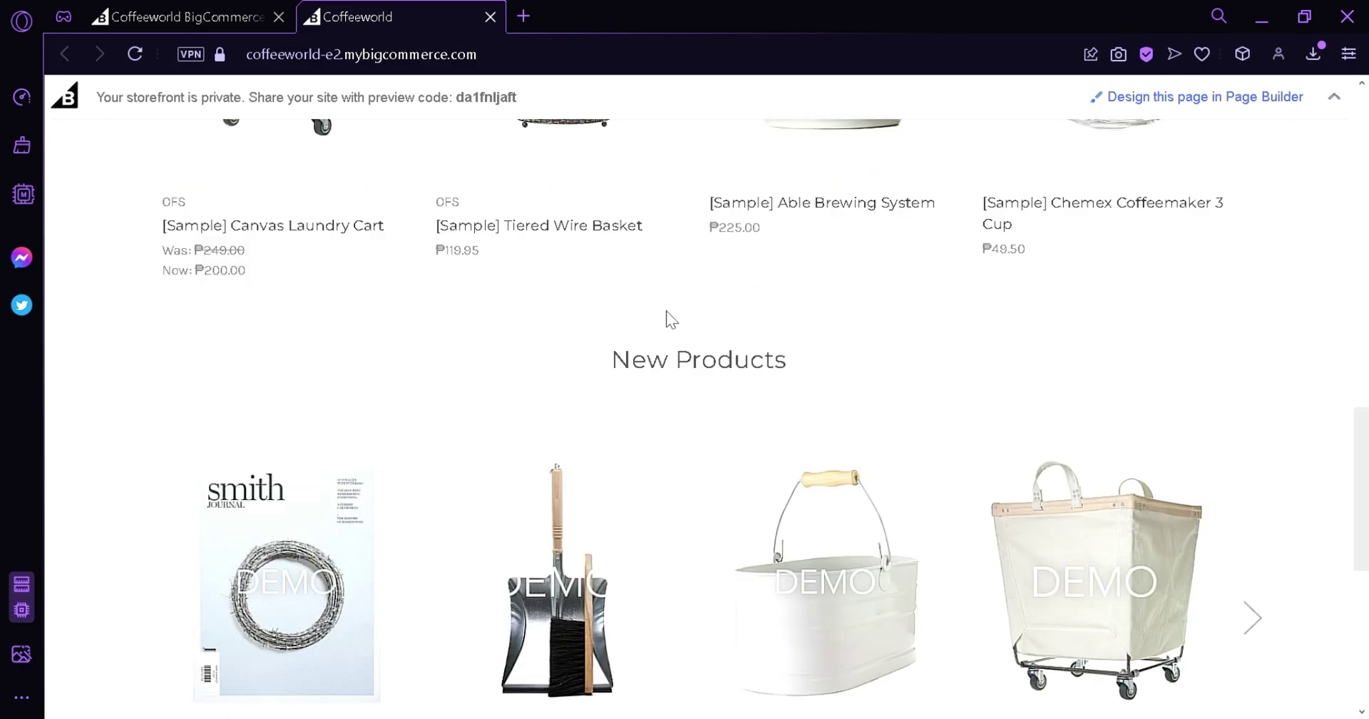
{"action": "scroll", "coordinate": [665, 353], "scroll_direction": "up", "scroll_amount": 15}
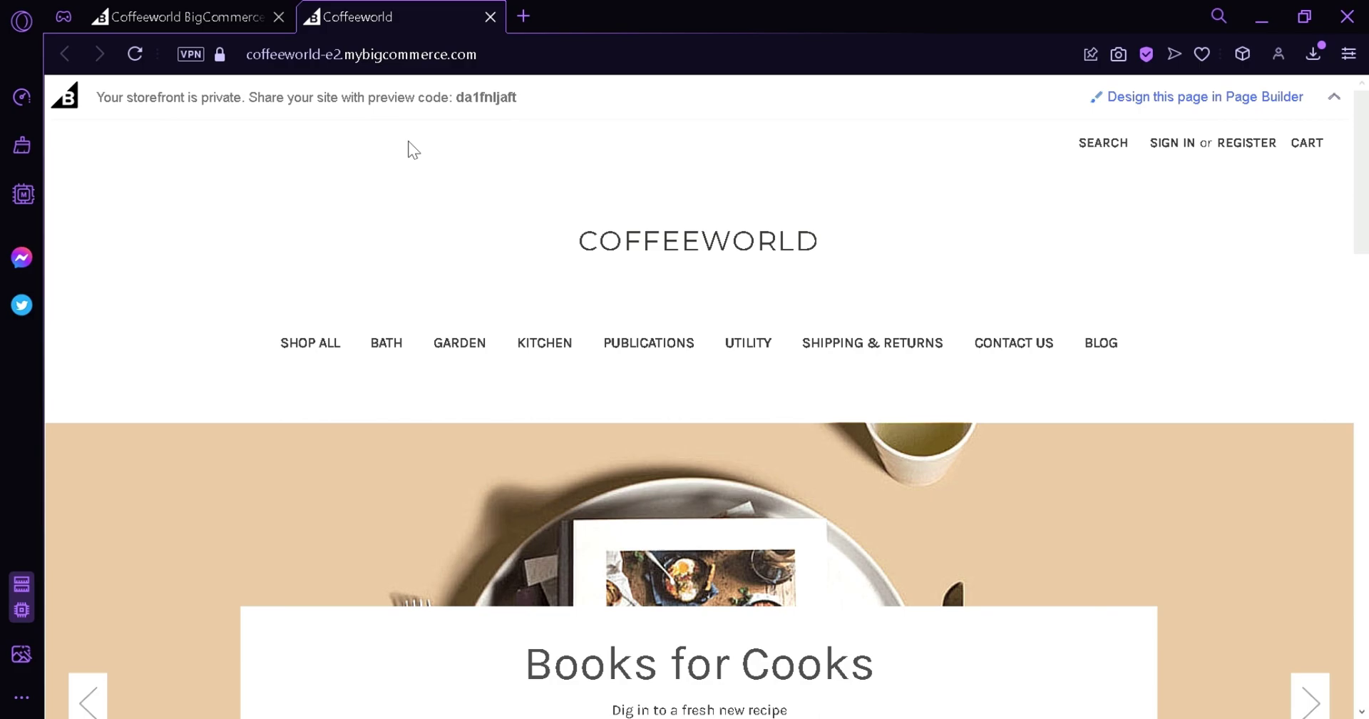
{"action": "left_click", "coordinate": [78, 110]}
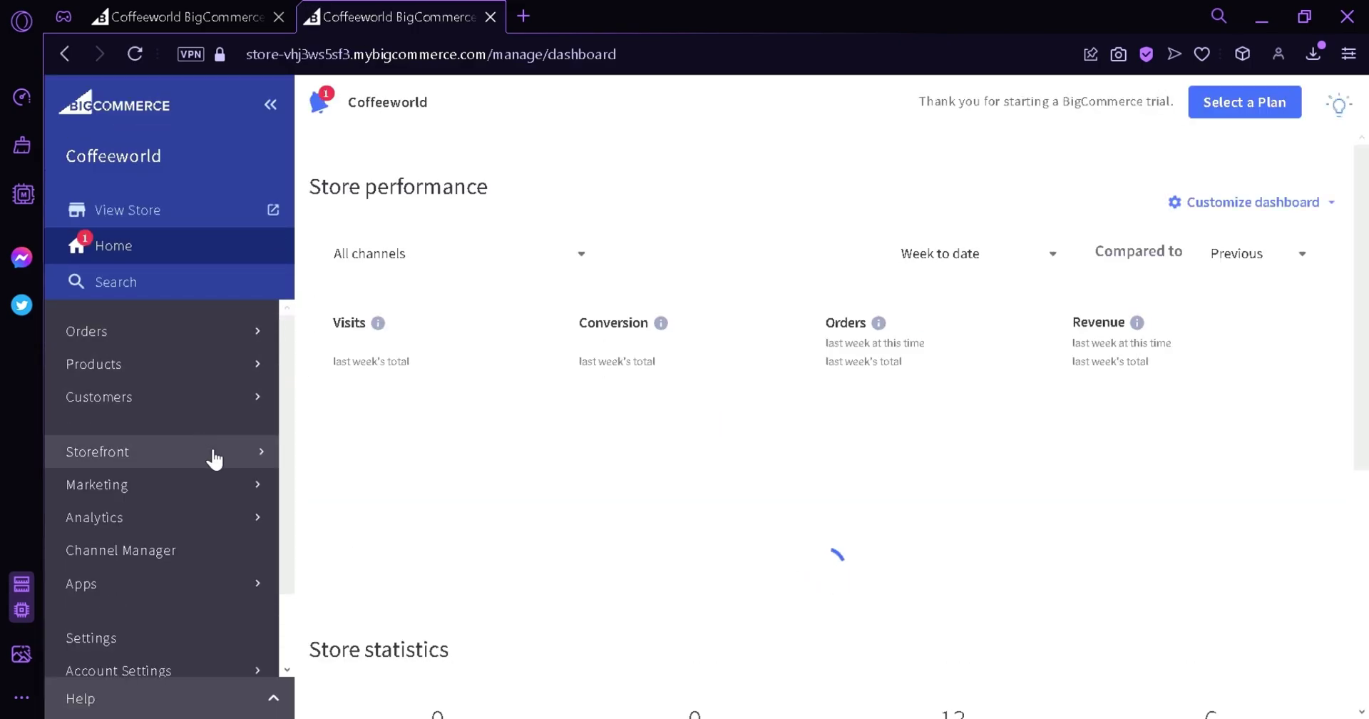
Browse the Theme Marketplace from Storefront > Themes, filtered to free themes only.
{"action": "left_click", "coordinate": [214, 451]}
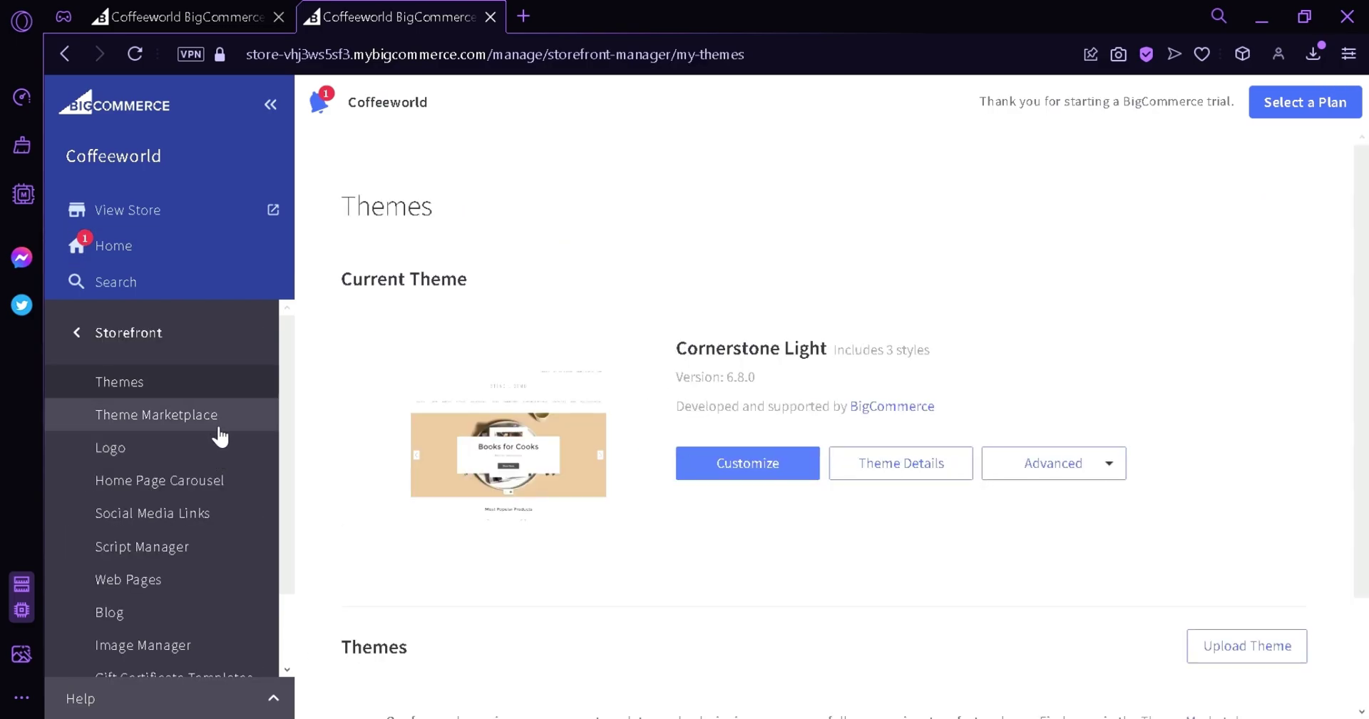
{"action": "scroll", "coordinate": [655, 391], "scroll_direction": "down", "scroll_amount": 2}
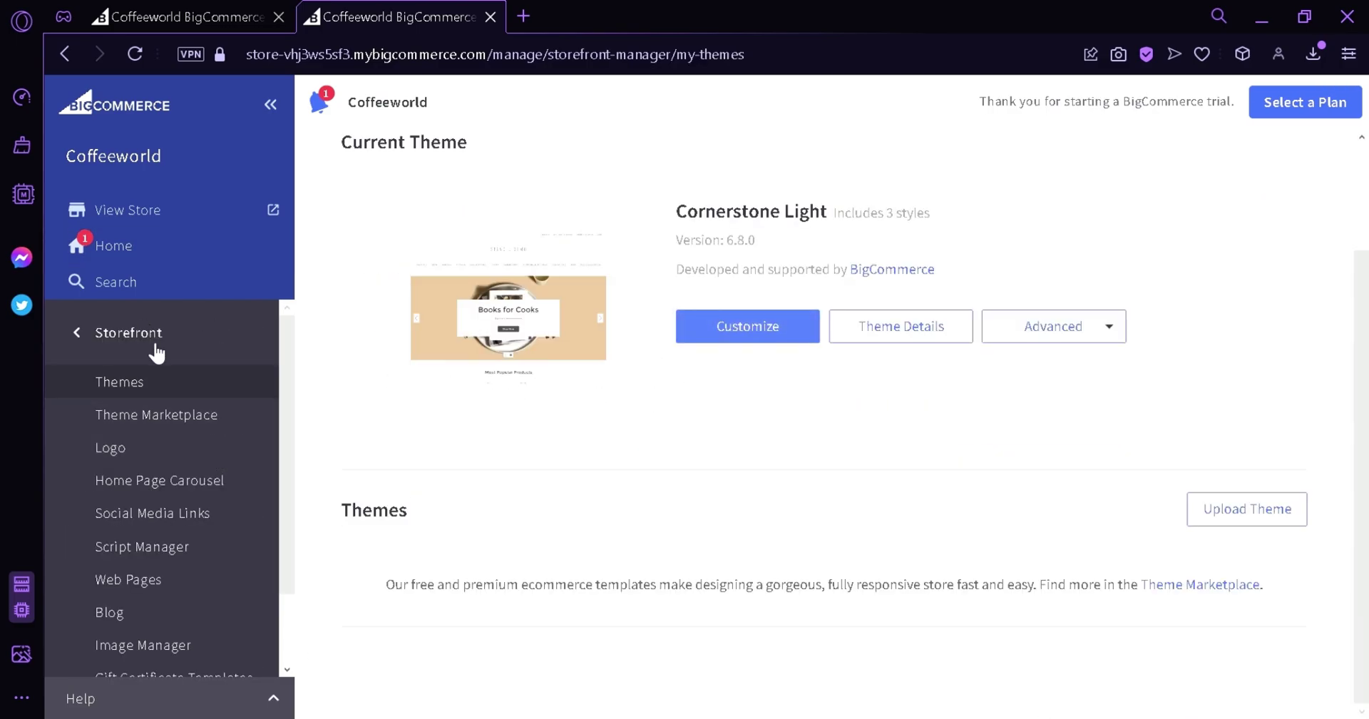
{"action": "left_click", "coordinate": [212, 418]}
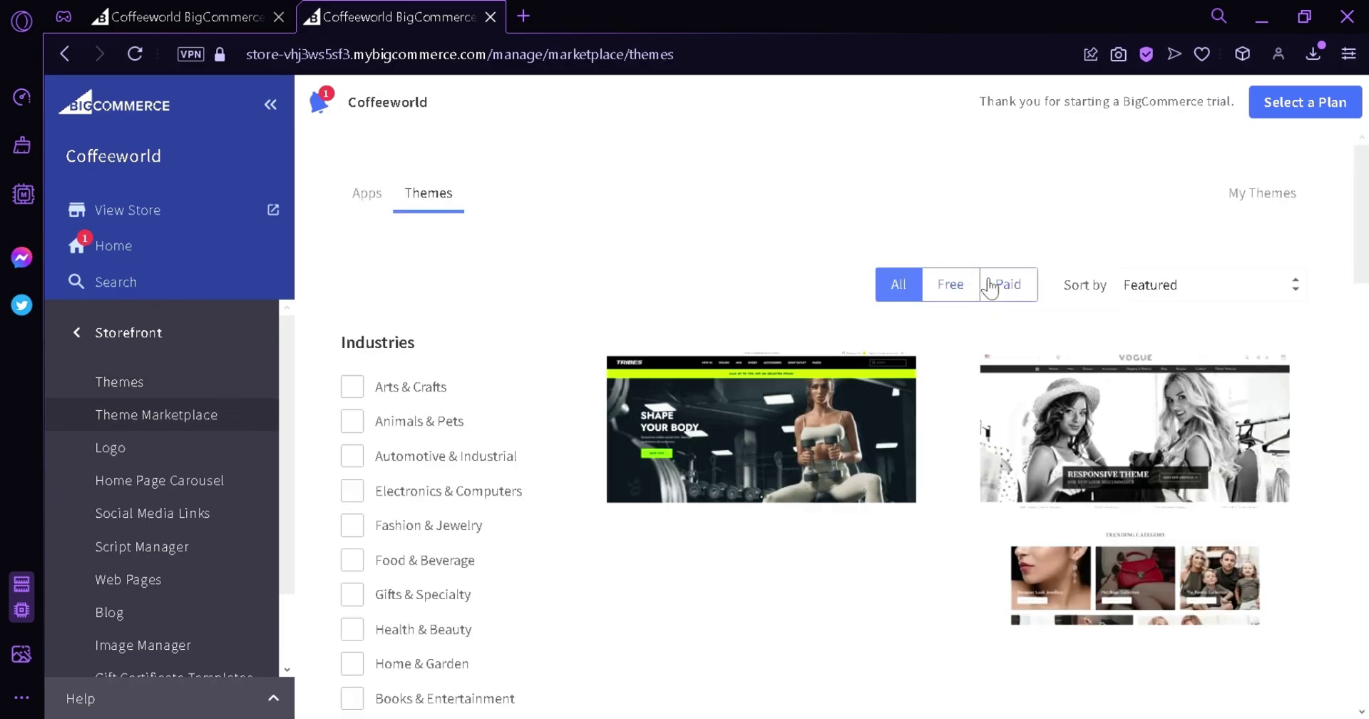
{"action": "scroll", "coordinate": [798, 403], "scroll_direction": "down", "scroll_amount": 6}
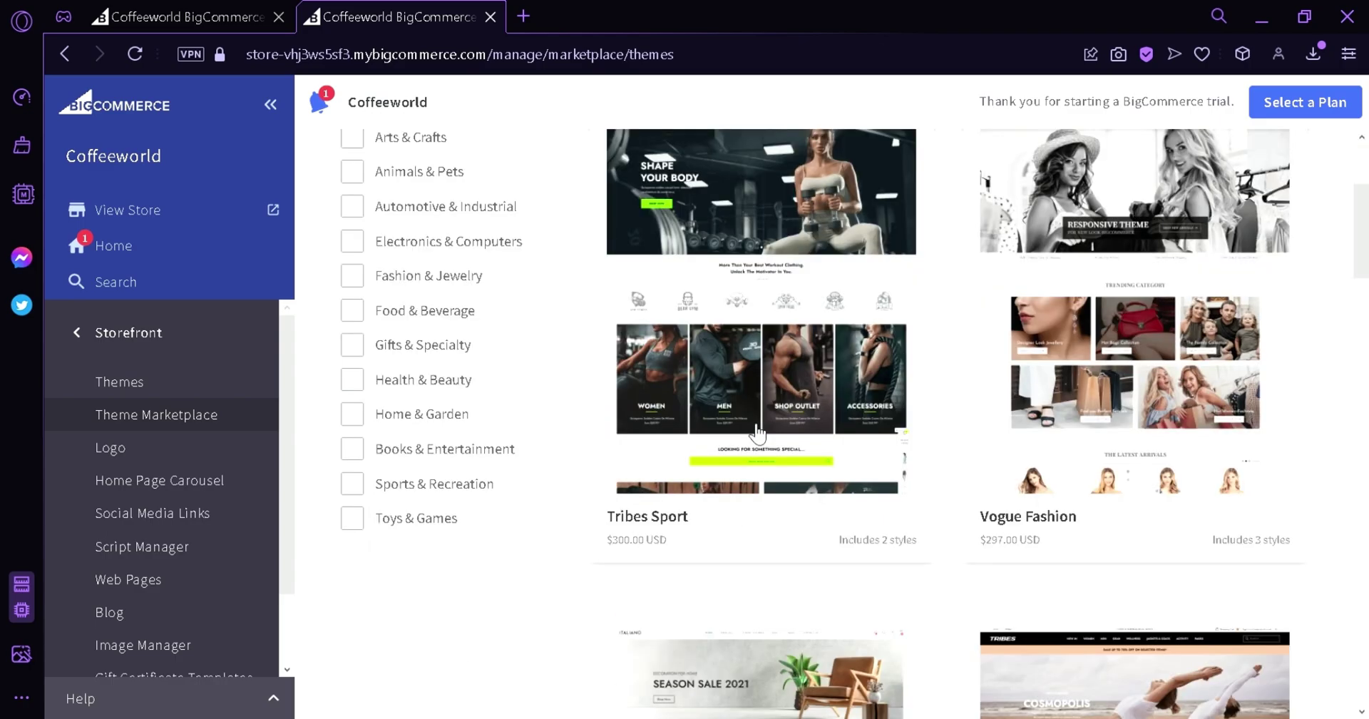
{"action": "scroll", "coordinate": [853, 336], "scroll_direction": "up", "scroll_amount": 6}
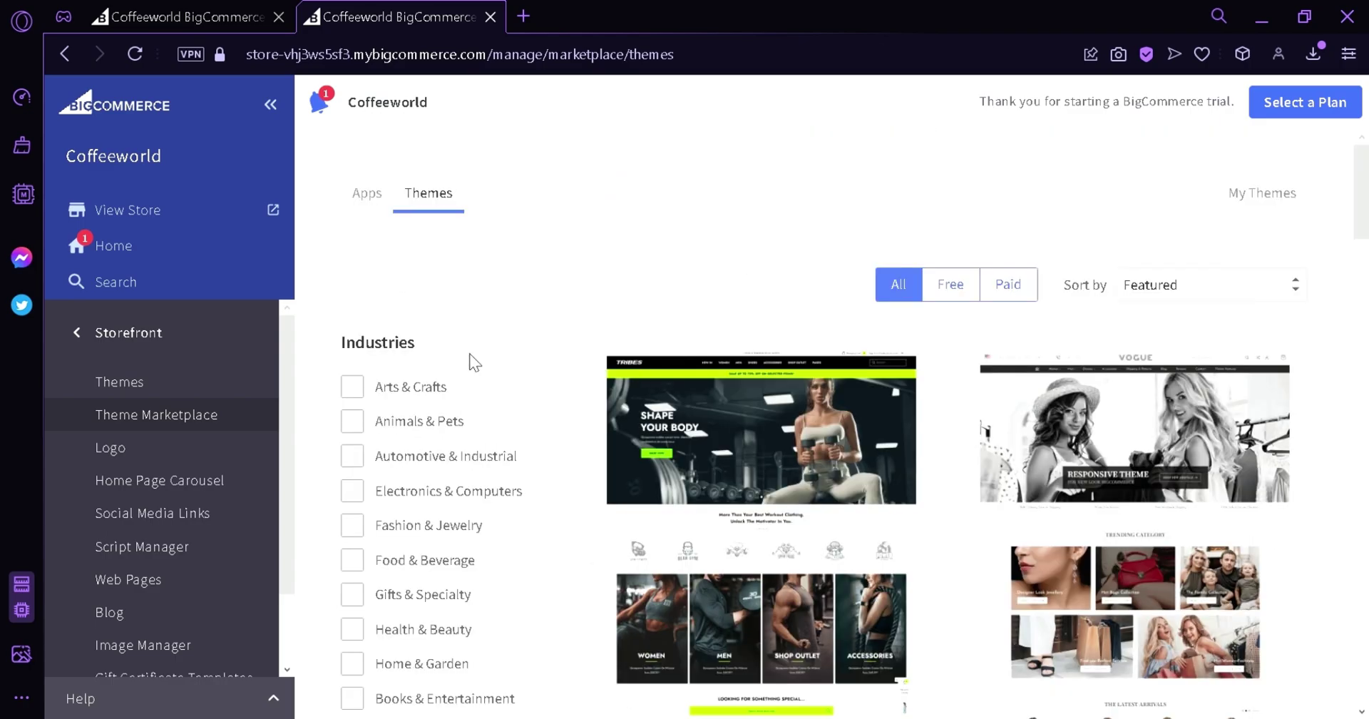
{"action": "left_click", "coordinate": [974, 288]}
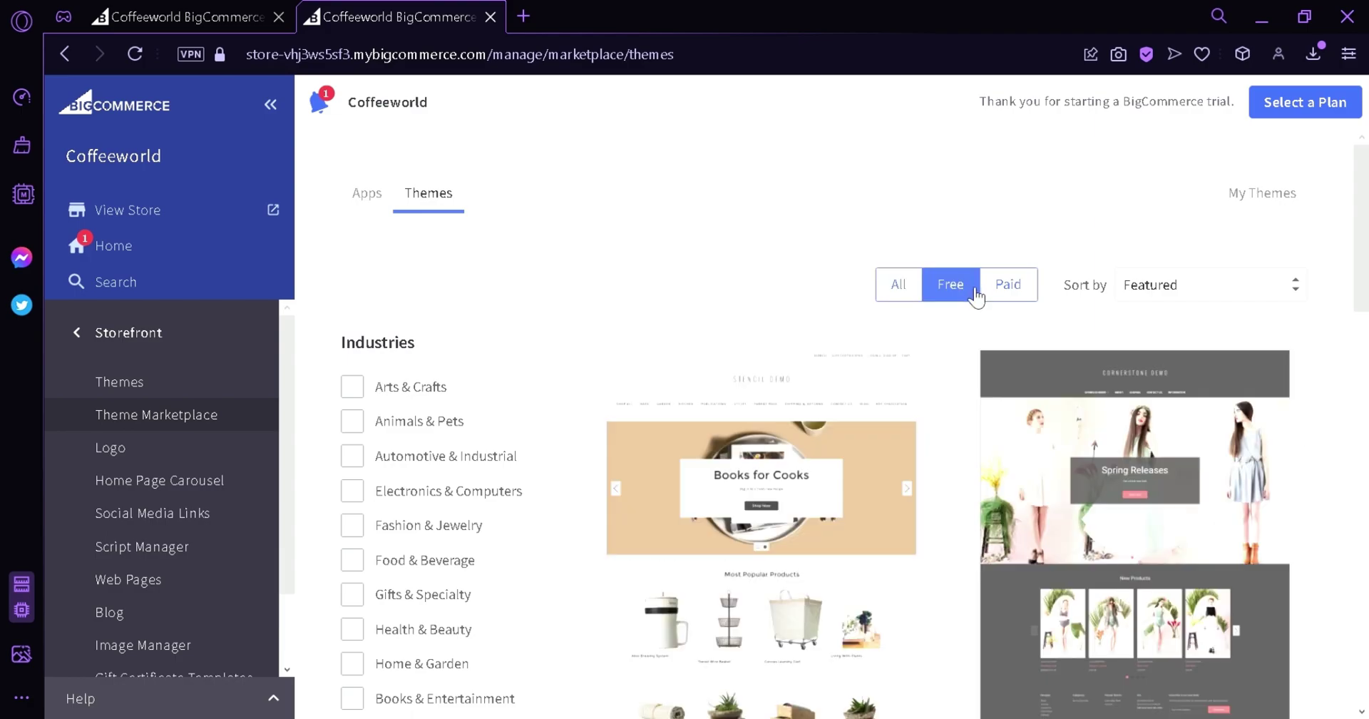
{"action": "scroll", "coordinate": [1131, 437], "scroll_direction": "down", "scroll_amount": 3}
{"action": "scroll", "coordinate": [827, 499], "scroll_direction": "down", "scroll_amount": 6}
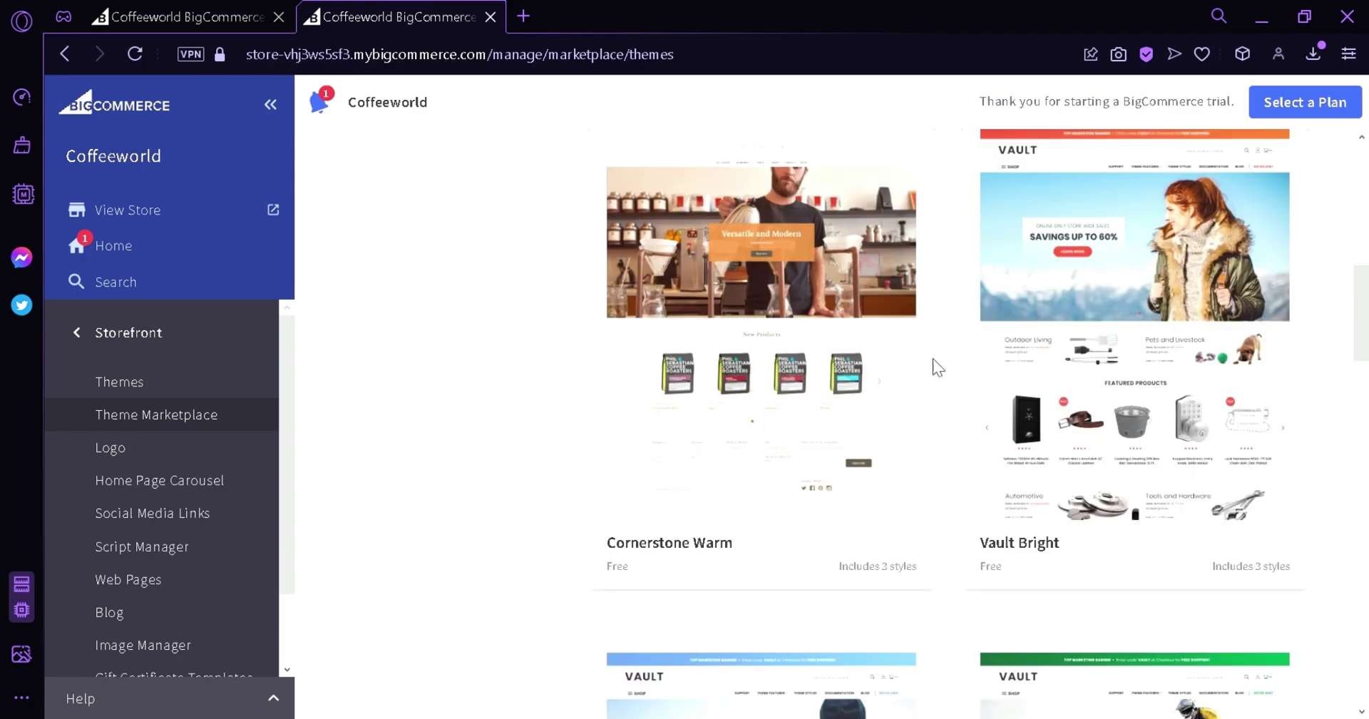
{"action": "scroll", "coordinate": [933, 358], "scroll_direction": "down", "scroll_amount": 6}
{"action": "scroll", "coordinate": [1060, 473], "scroll_direction": "down", "scroll_amount": 6}
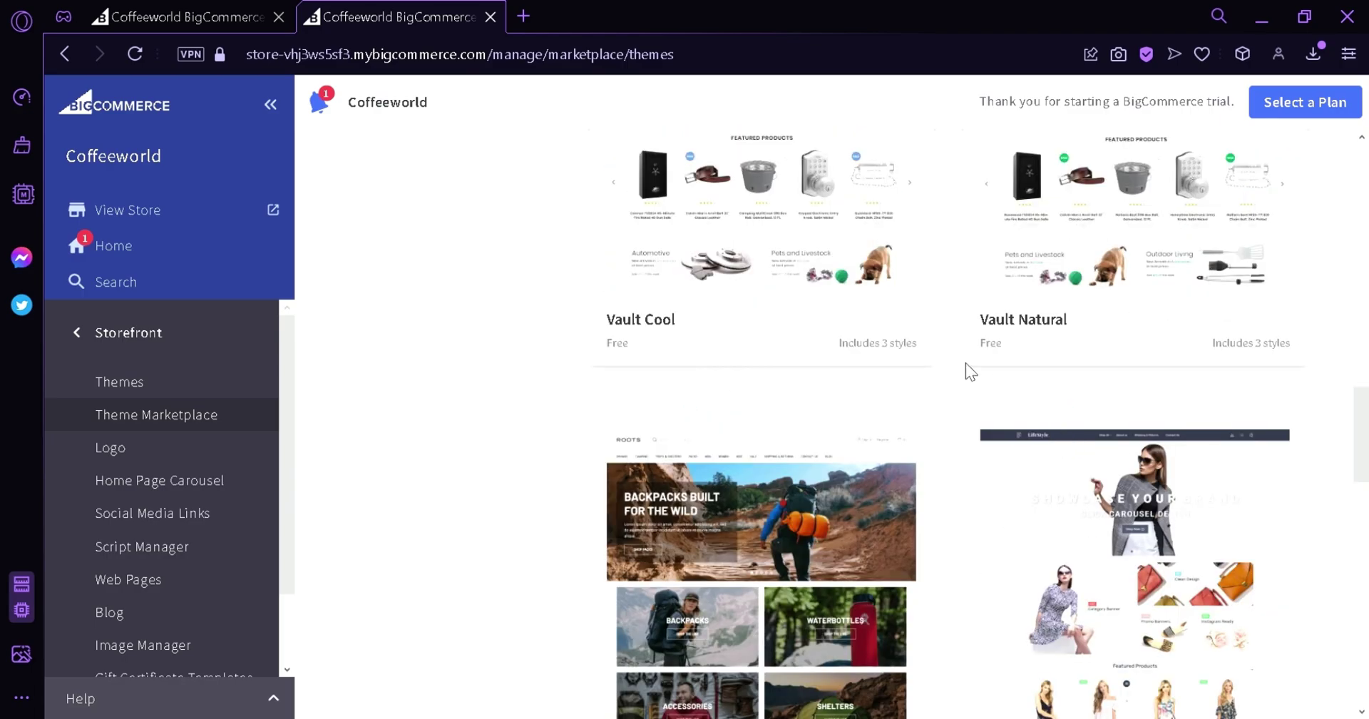
{"action": "scroll", "coordinate": [1006, 479], "scroll_direction": "up", "scroll_amount": 6}
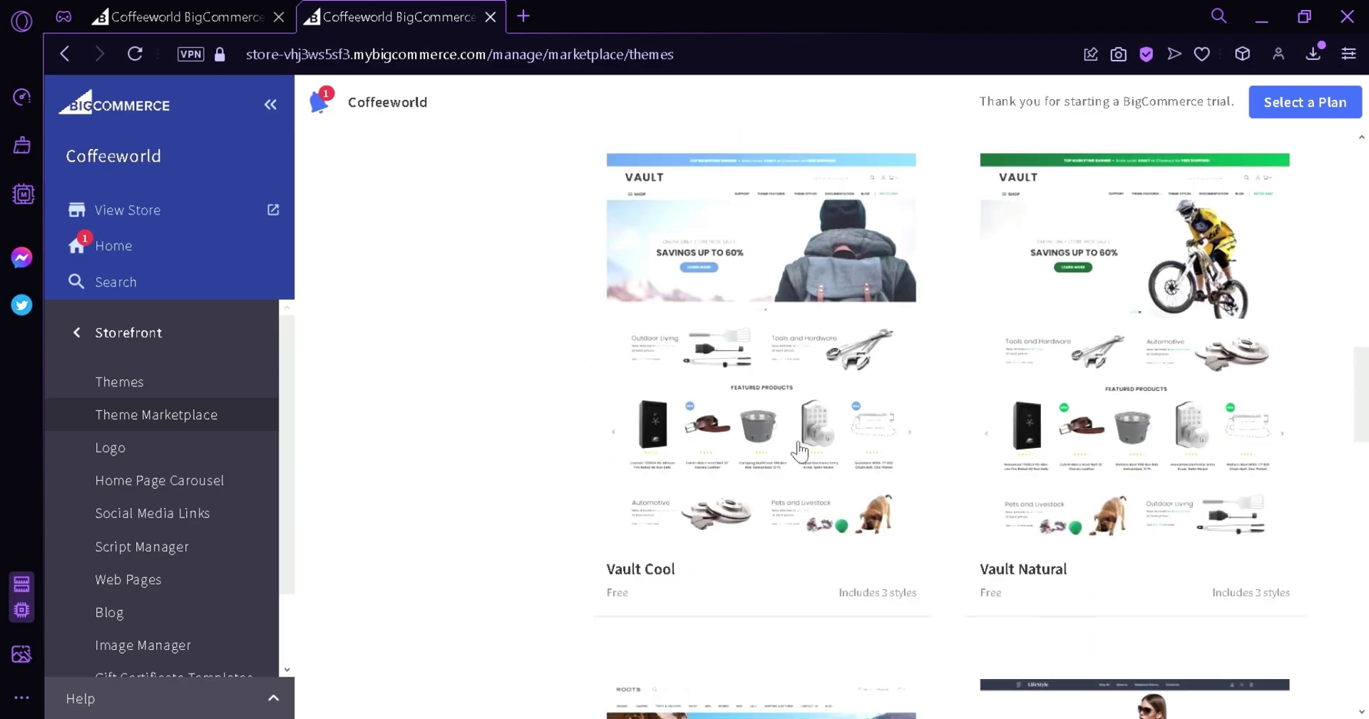
Add the Vault Cool theme and apply it to the store immediately.
{"action": "left_click", "coordinate": [731, 369]}
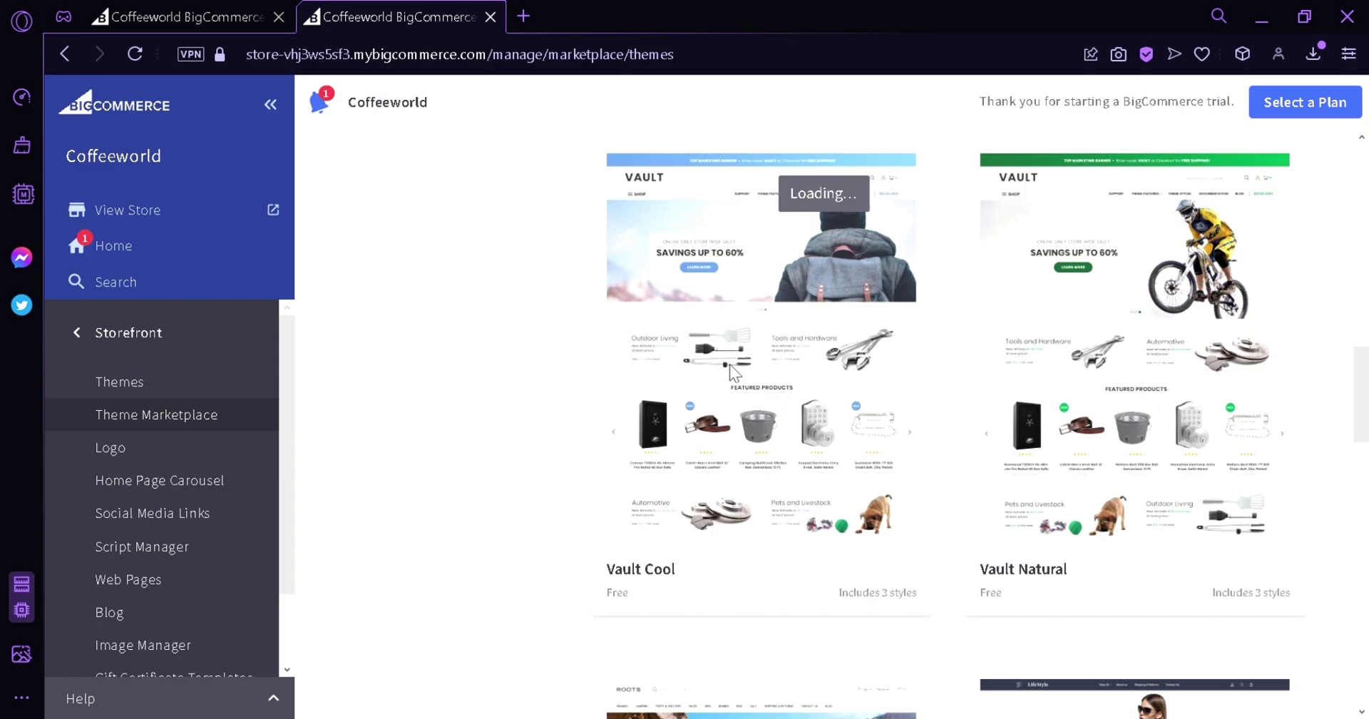
{"action": "left_click", "coordinate": [1288, 249]}
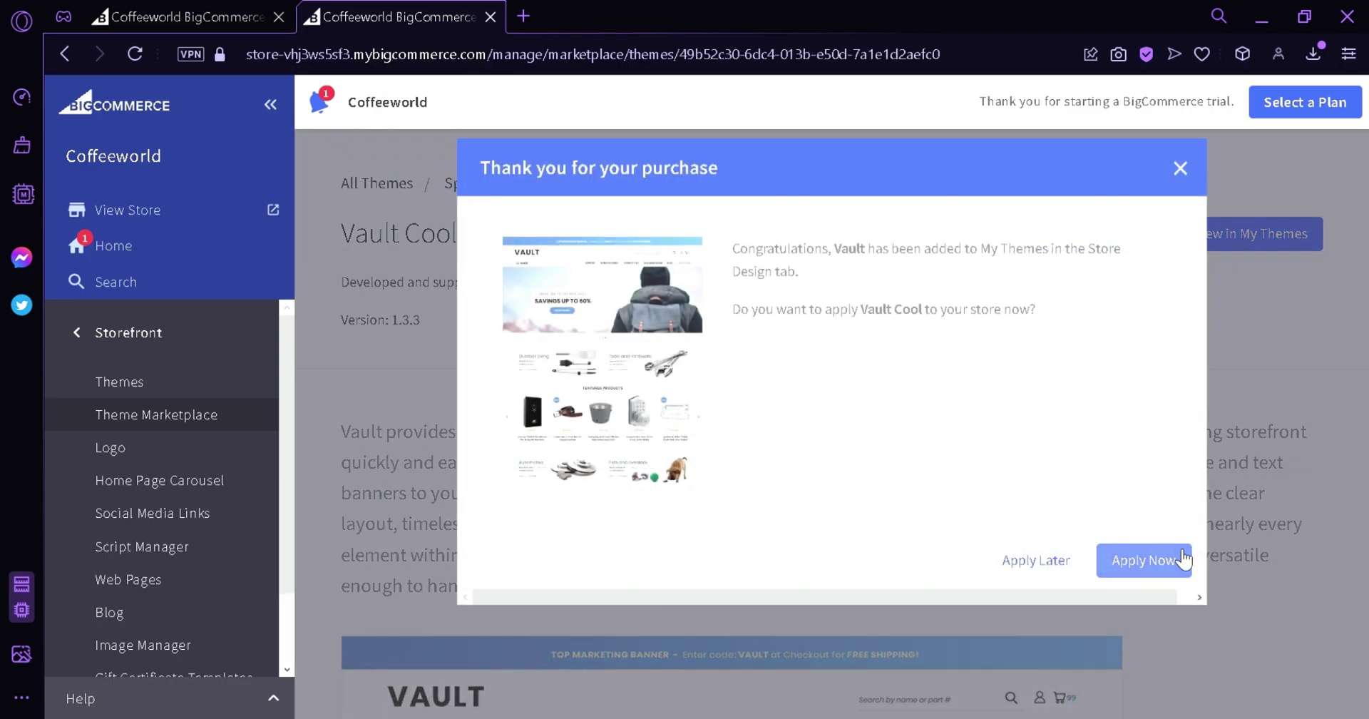
{"action": "left_click", "coordinate": [1181, 559]}
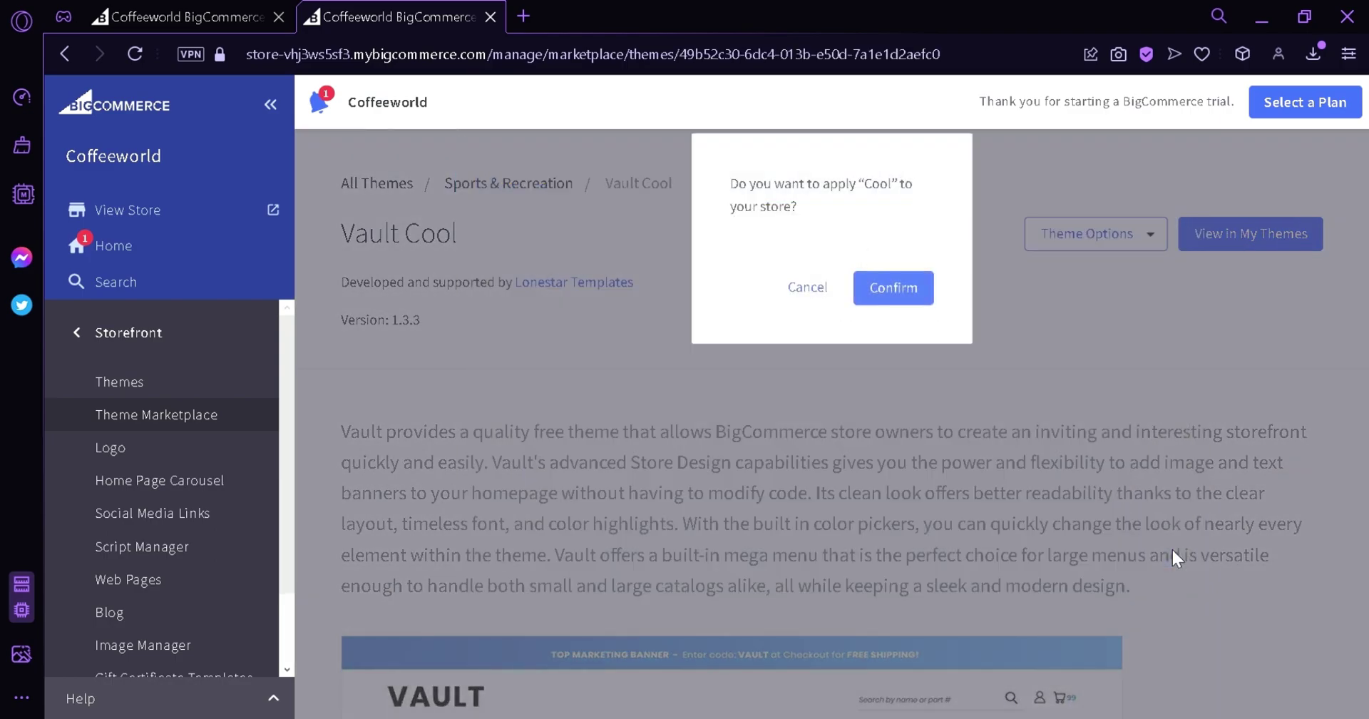
{"action": "left_click", "coordinate": [891, 300]}
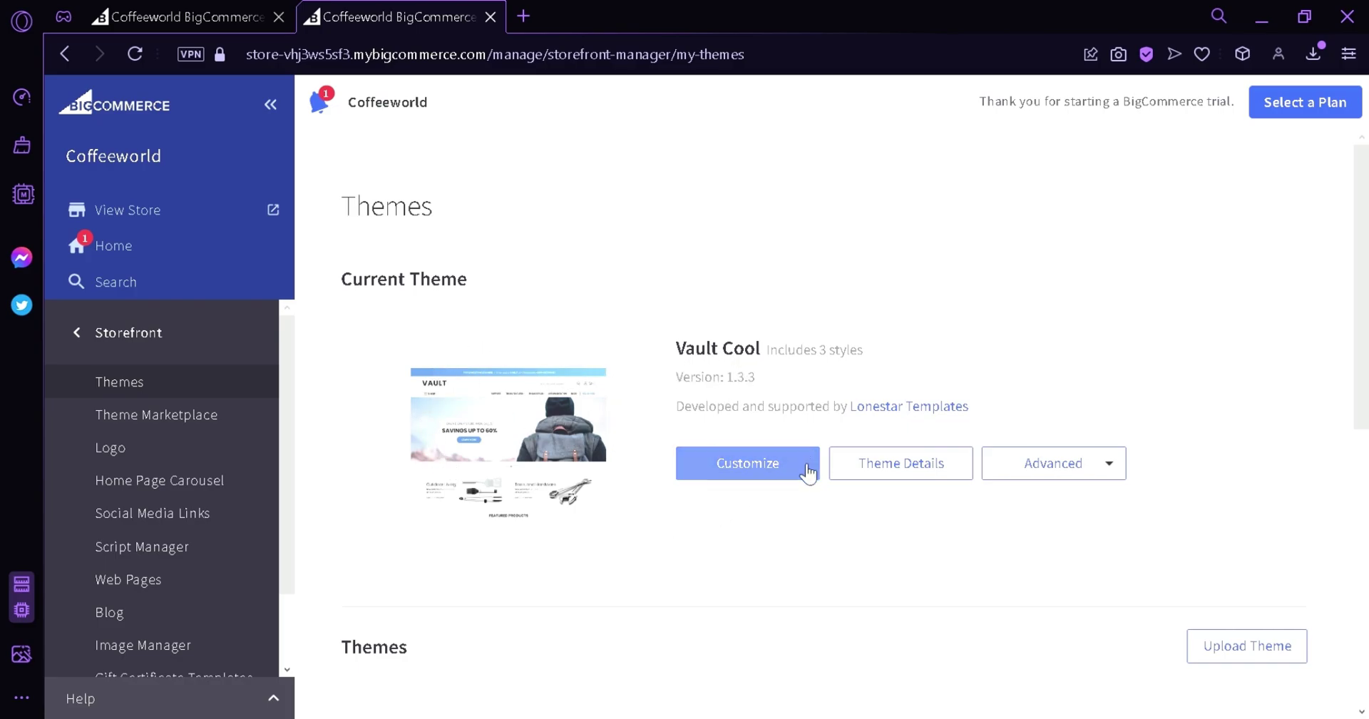
Launch Page Builder on the Vault Cool theme with Customize and review the Coffeeworld homepage canvas.
{"action": "left_click", "coordinate": [808, 471]}
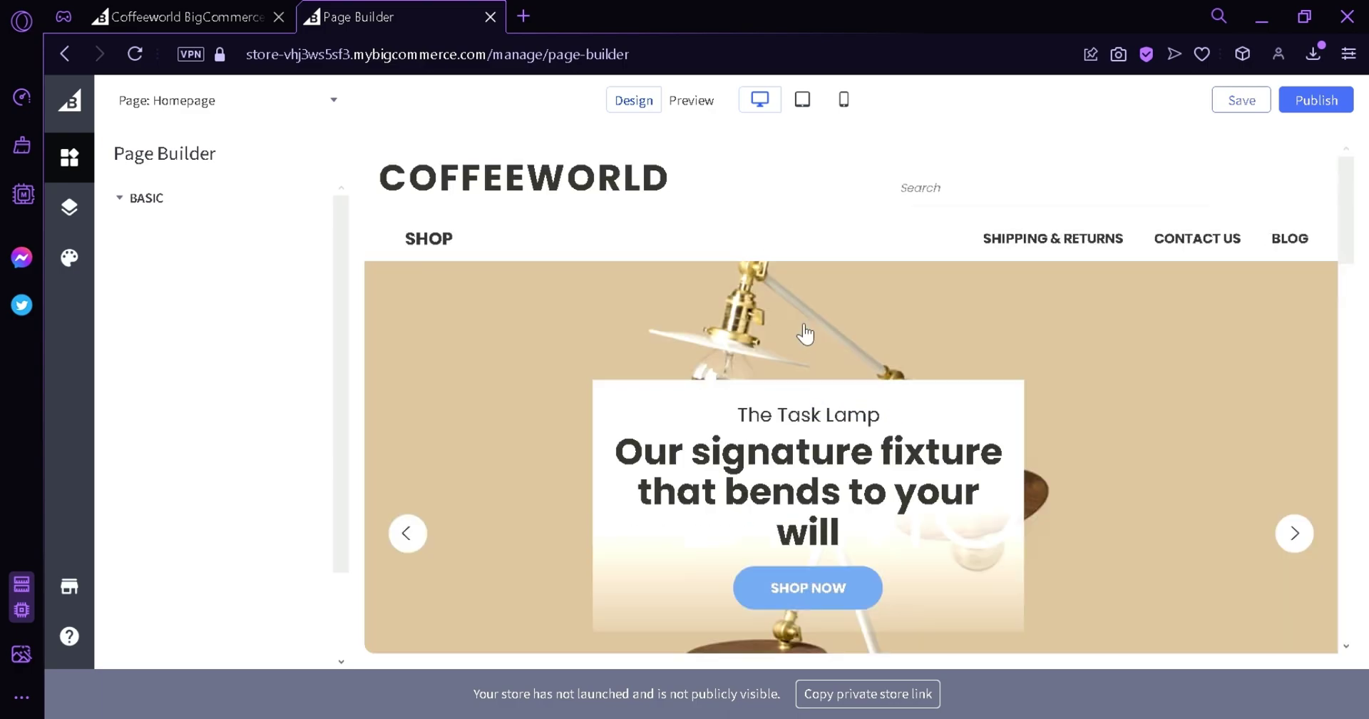
{"action": "scroll", "coordinate": [865, 413], "scroll_direction": "down", "scroll_amount": 15}
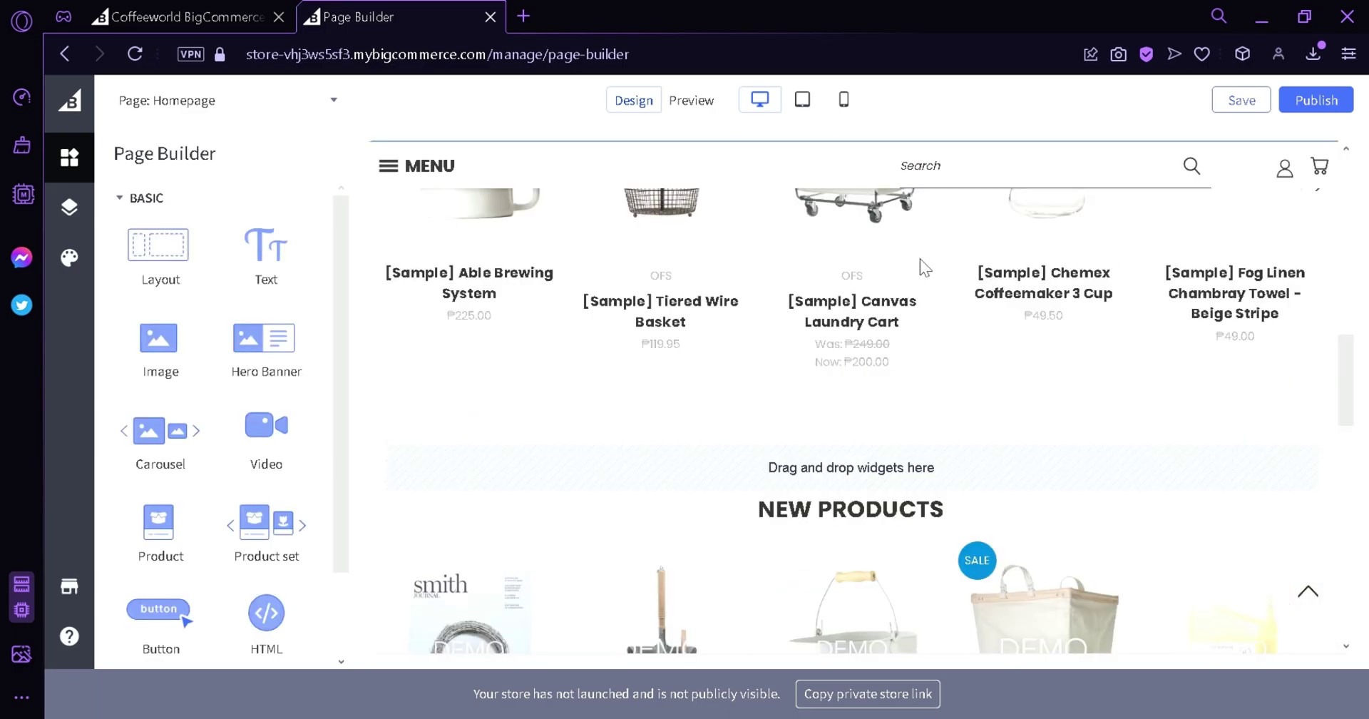
{"action": "scroll", "coordinate": [981, 415], "scroll_direction": "up", "scroll_amount": 15}
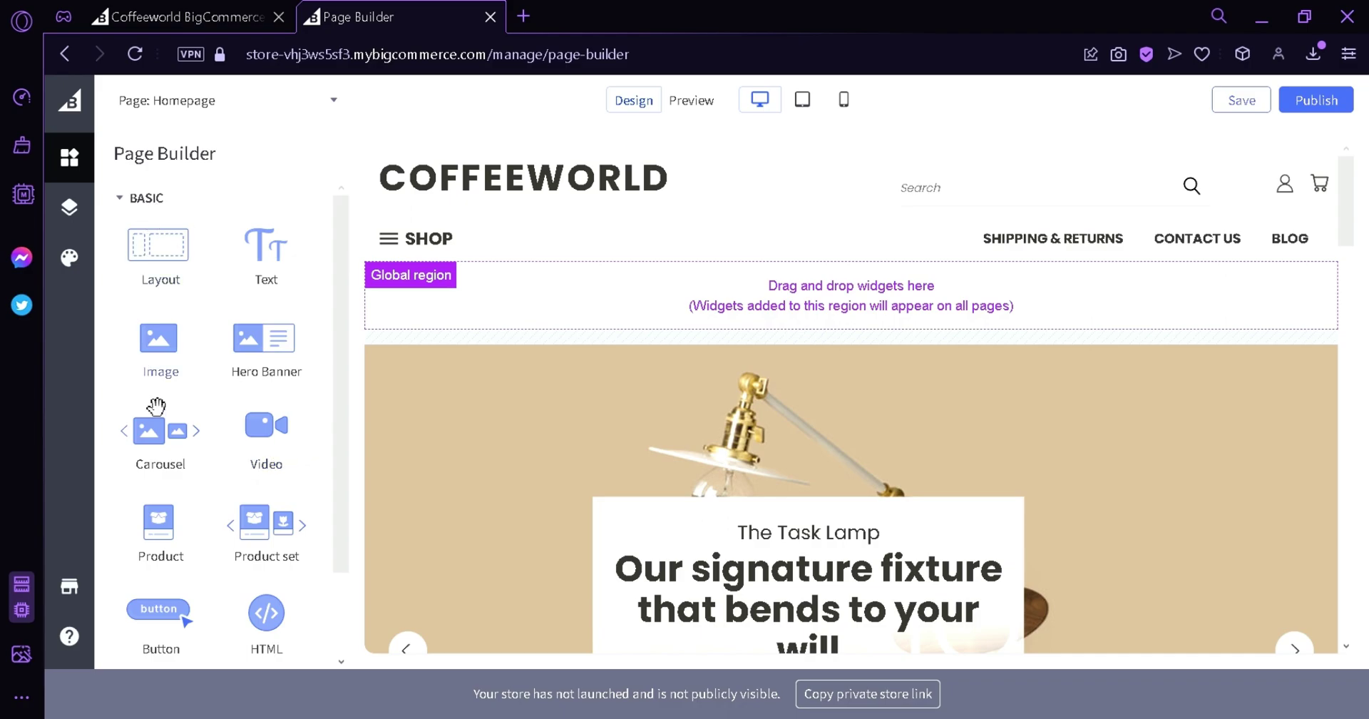
{"action": "scroll", "coordinate": [760, 367], "scroll_direction": "down", "scroll_amount": 10}
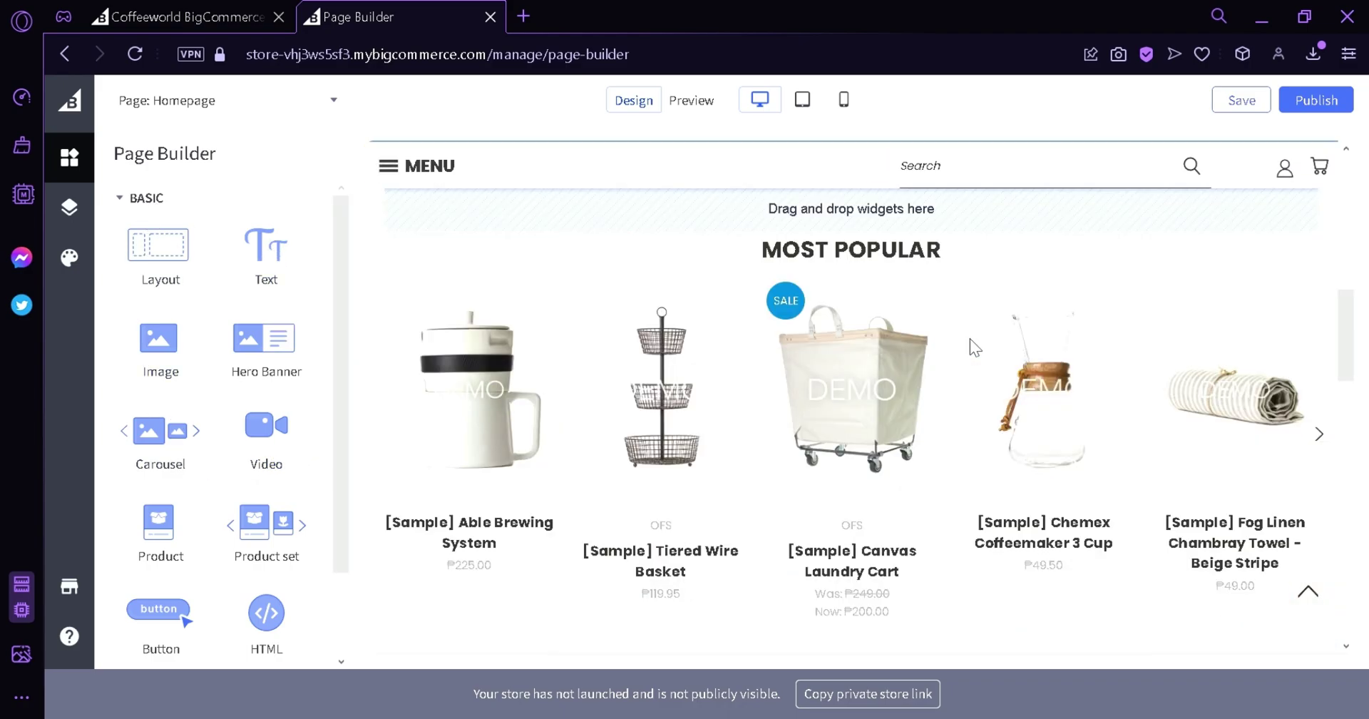
{"action": "scroll", "coordinate": [972, 345], "scroll_direction": "up", "scroll_amount": 4}
{"action": "scroll", "coordinate": [767, 456], "scroll_direction": "down", "scroll_amount": 3}
{"action": "scroll", "coordinate": [781, 431], "scroll_direction": "up", "scroll_amount": 3}
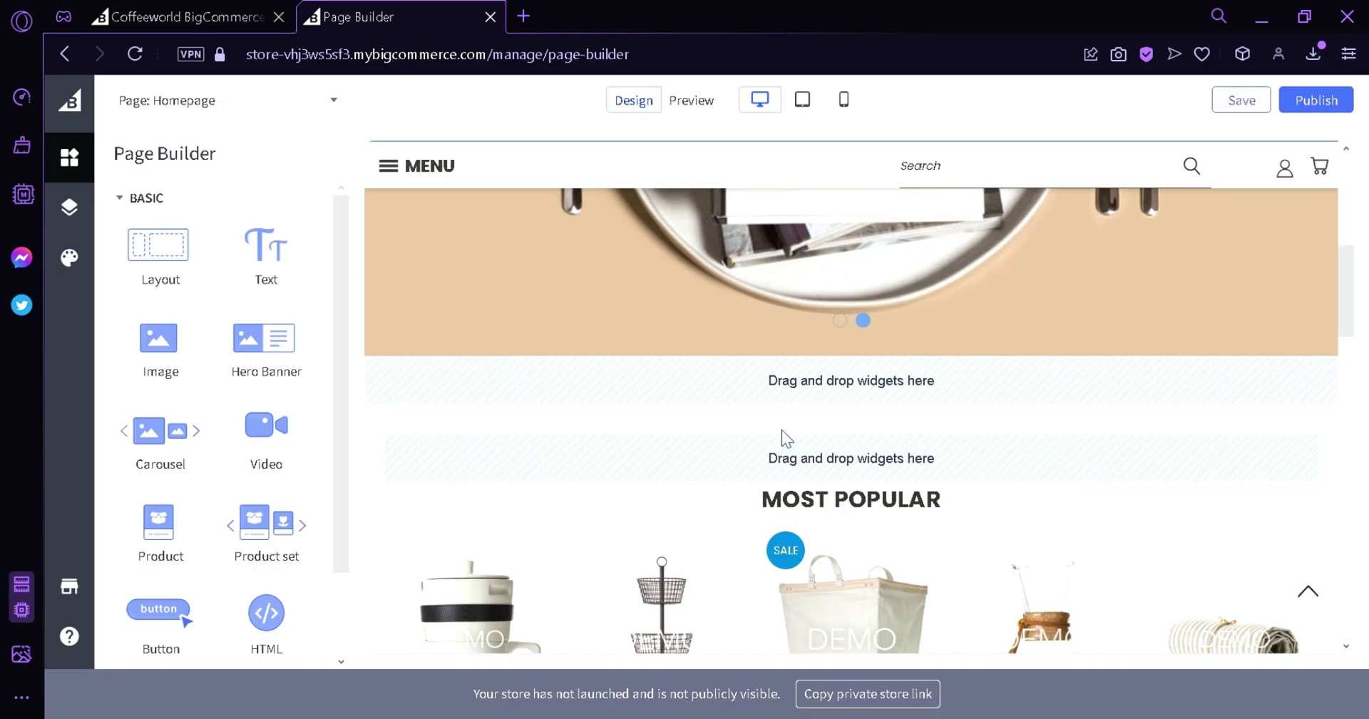
{"action": "scroll", "coordinate": [525, 492], "scroll_direction": "up", "scroll_amount": 5}
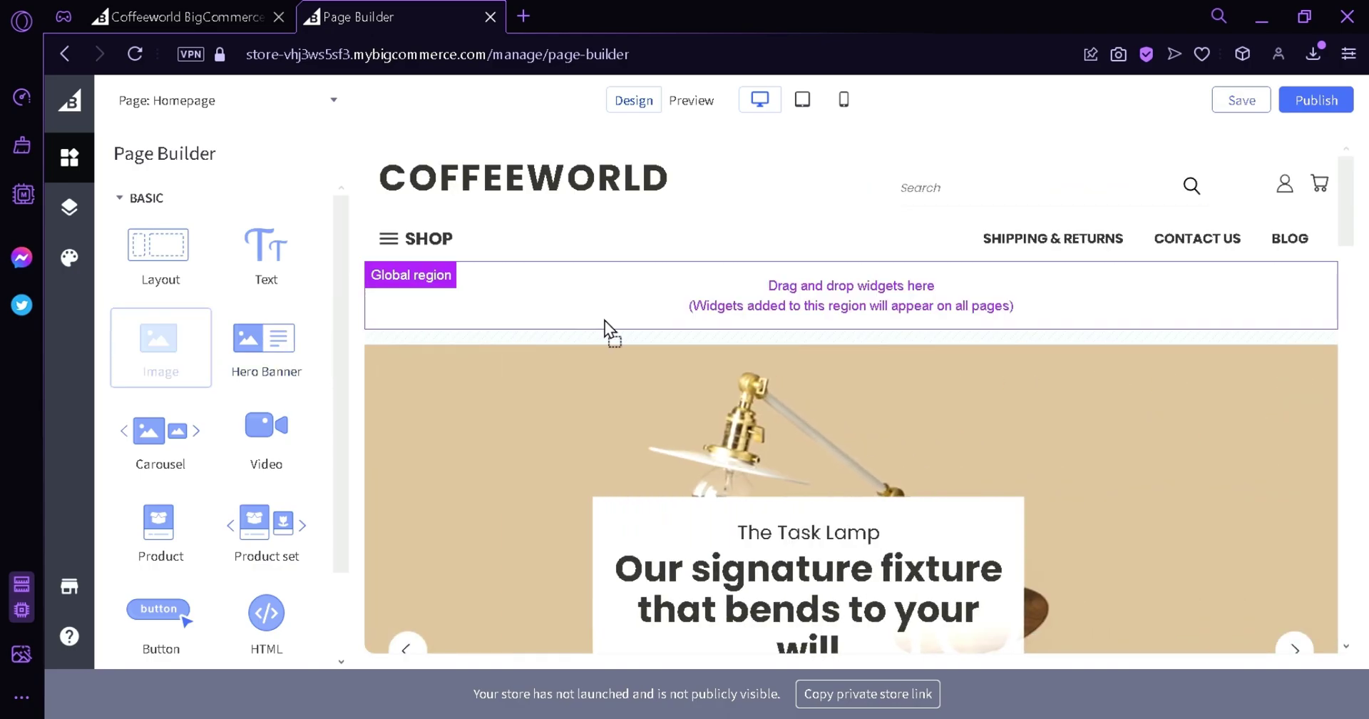
Add an Image widget to the Global region and set its picture to the coffee-cup image.
{"action": "left_click_drag", "start_coordinate": [657, 341], "coordinate": [657, 307]}
{"action": "scroll", "coordinate": [678, 383], "scroll_direction": "down", "scroll_amount": 5}
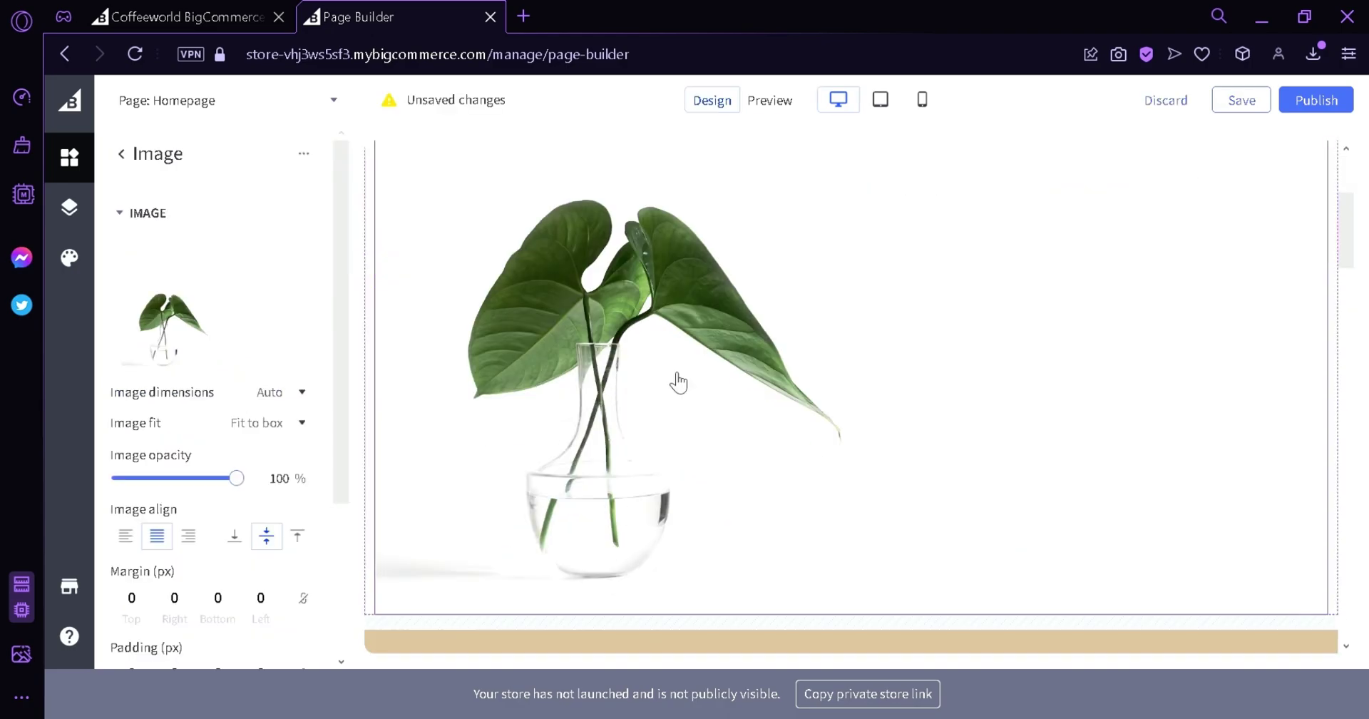
{"action": "left_click", "coordinate": [254, 367]}
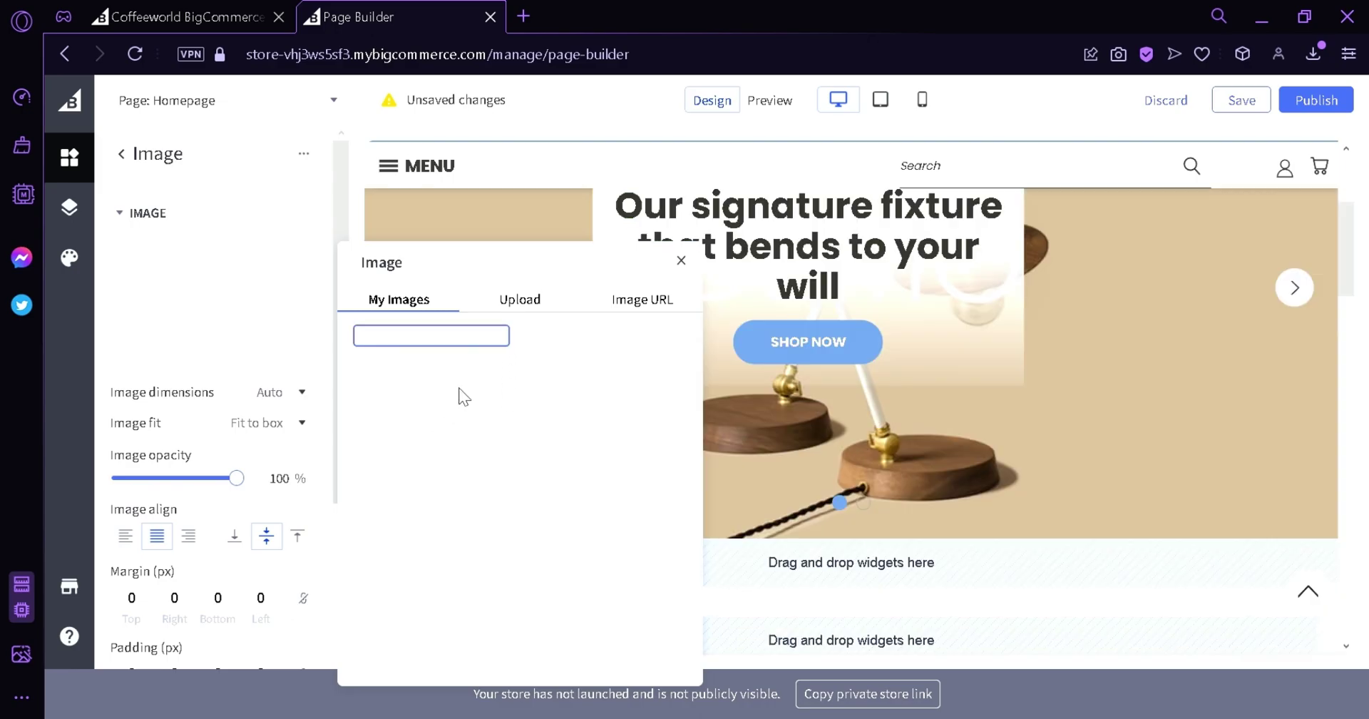
{"action": "left_click", "coordinate": [460, 372]}
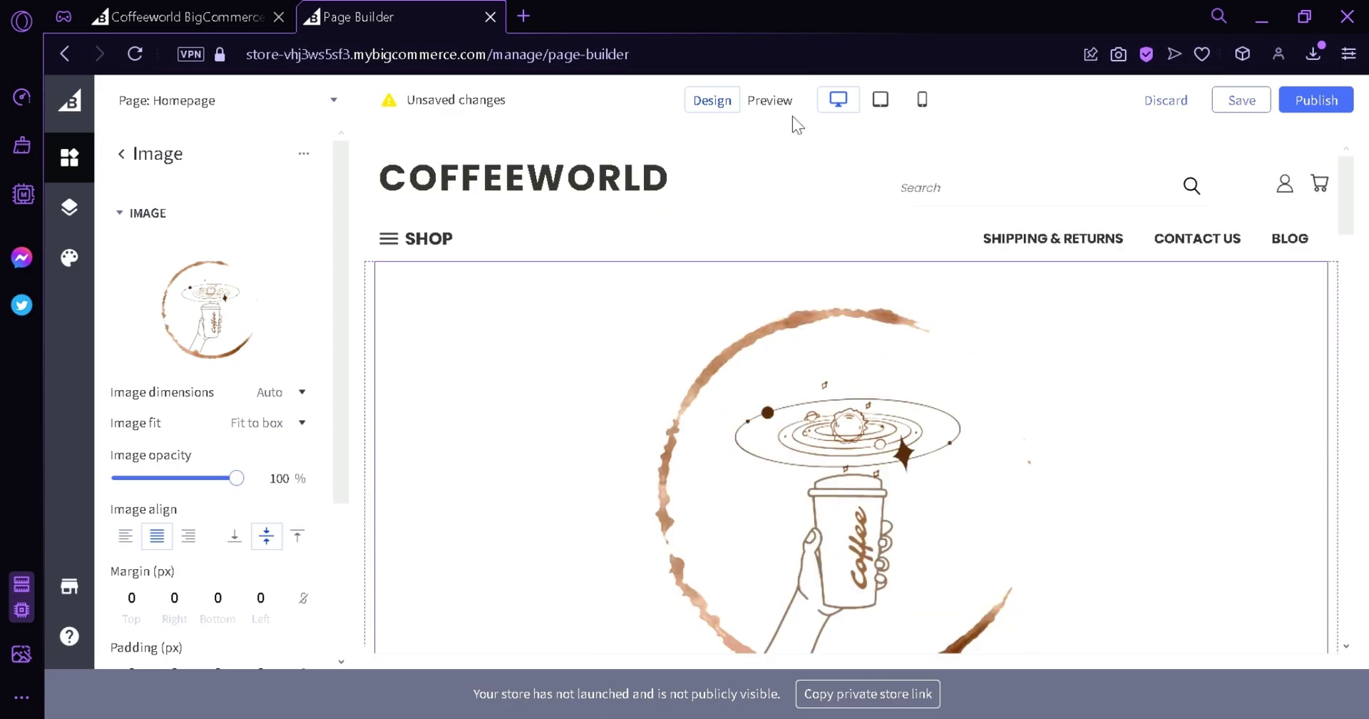
Check the homepage with the coffee-cup image in Preview, then go back to Design mode.
{"action": "left_click", "coordinate": [781, 102]}
{"action": "scroll", "coordinate": [1030, 284], "scroll_direction": "down", "scroll_amount": 10}
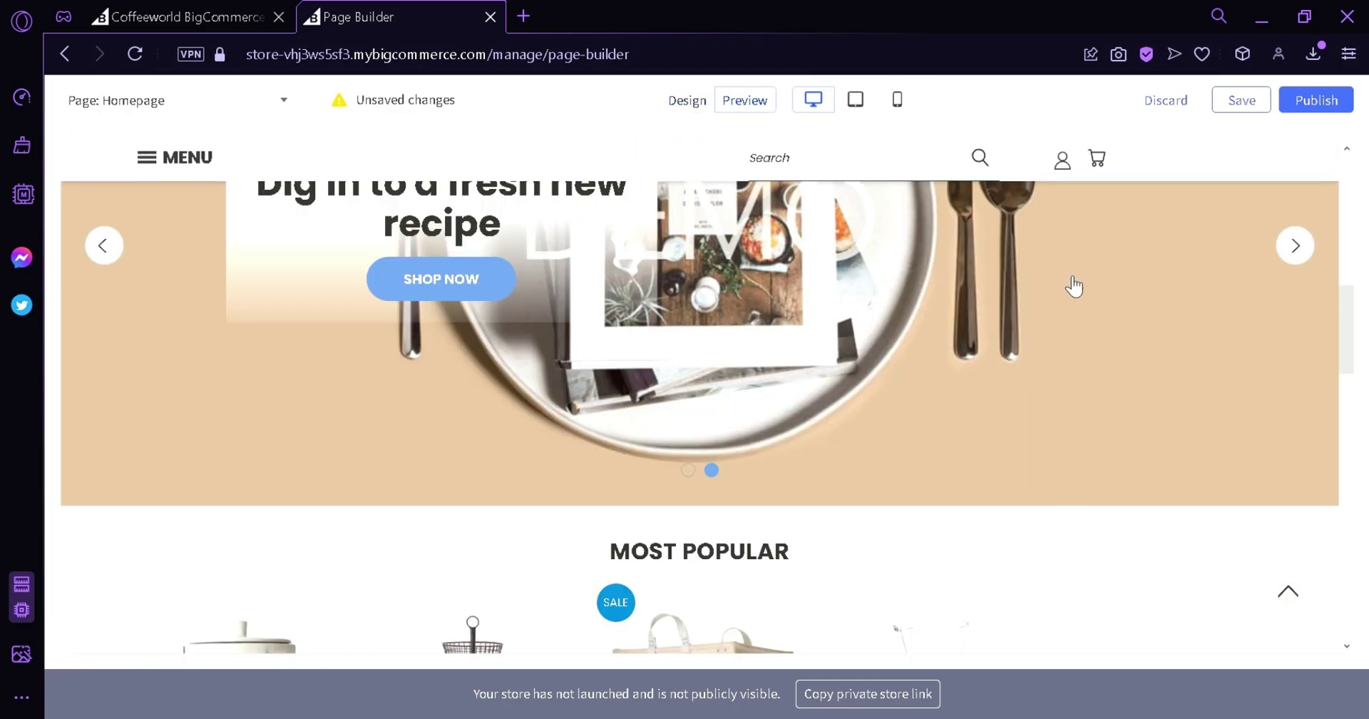
{"action": "scroll", "coordinate": [722, 230], "scroll_direction": "down", "scroll_amount": 10}
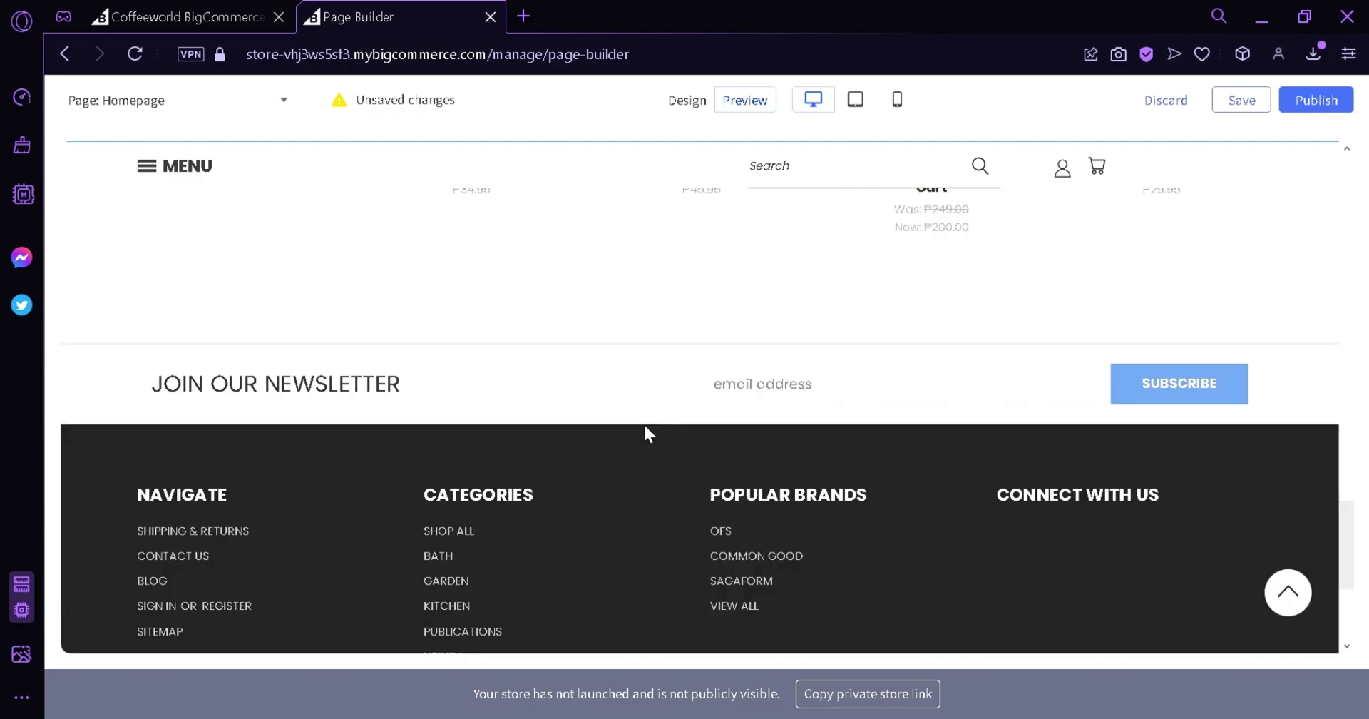
{"action": "scroll", "coordinate": [645, 431], "scroll_direction": "up", "scroll_amount": 5}
{"action": "left_click", "coordinate": [687, 100]}
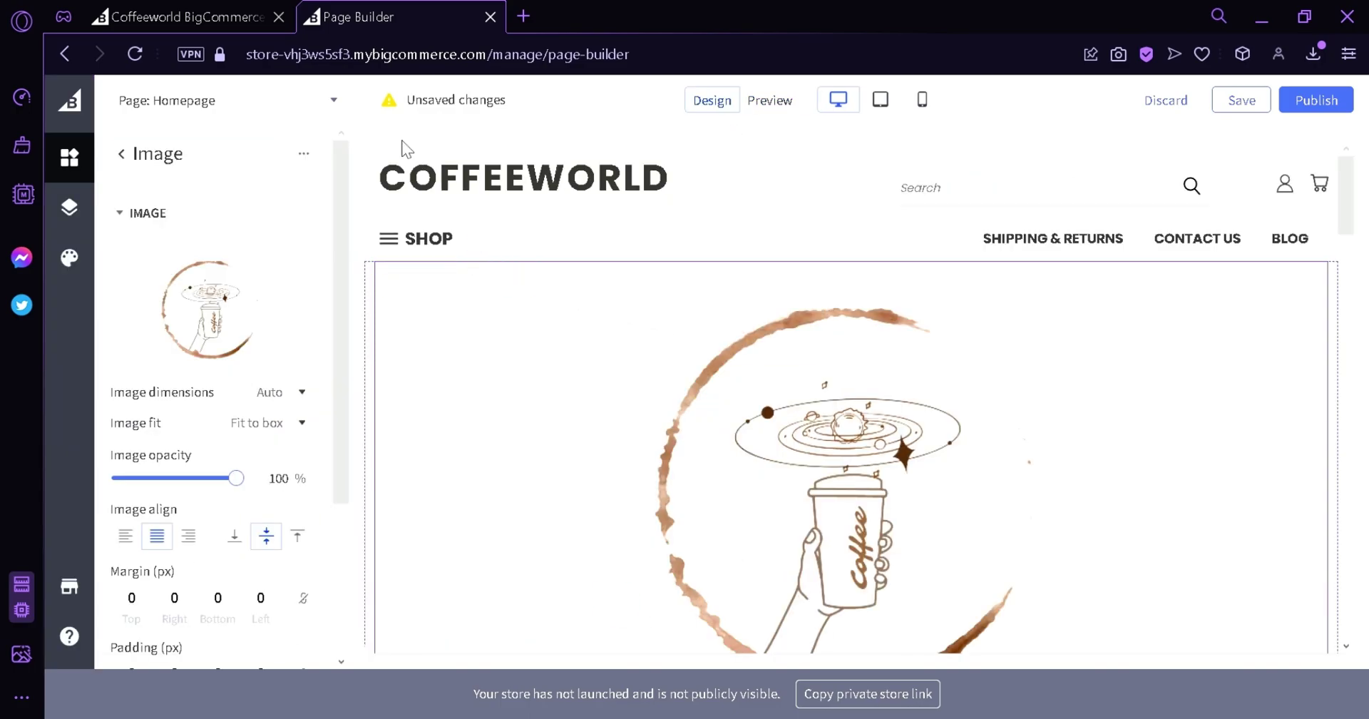
Create a new page named Product at URL product, shown on the navigation menu.
{"action": "left_click", "coordinate": [340, 108]}
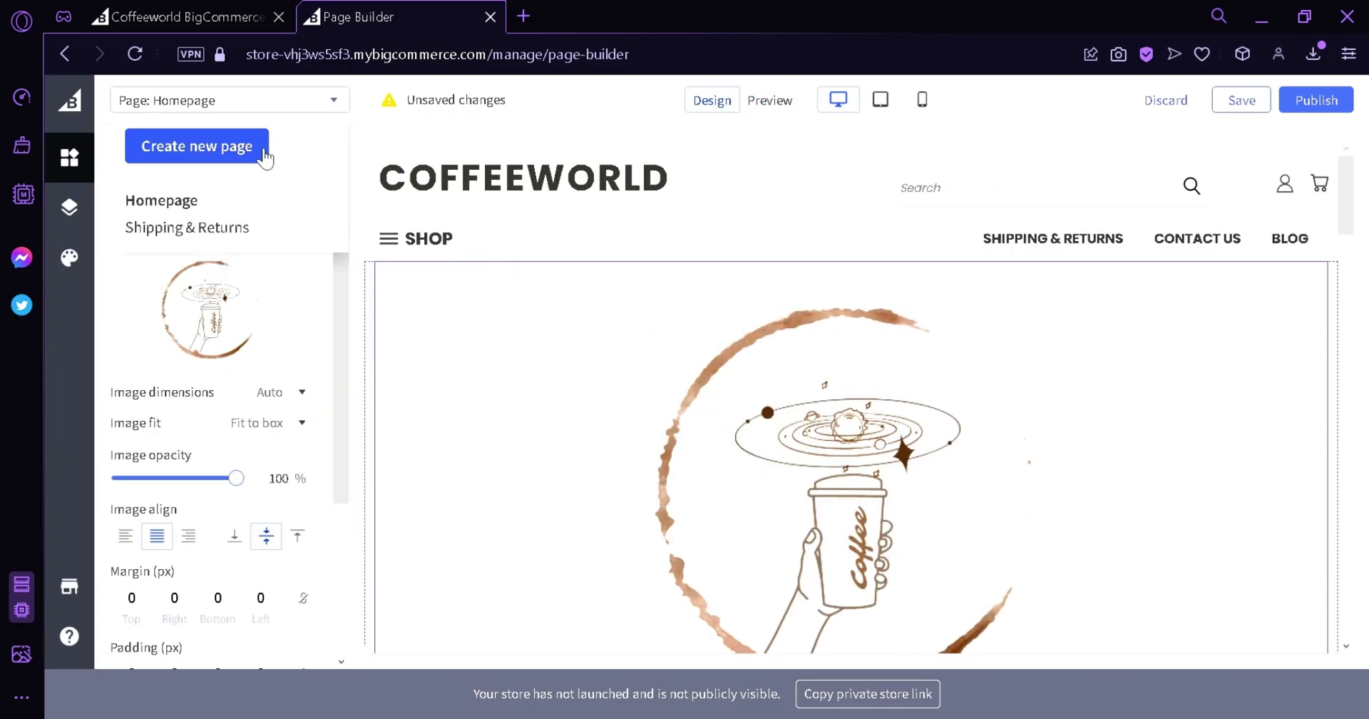
{"action": "left_click", "coordinate": [263, 152]}
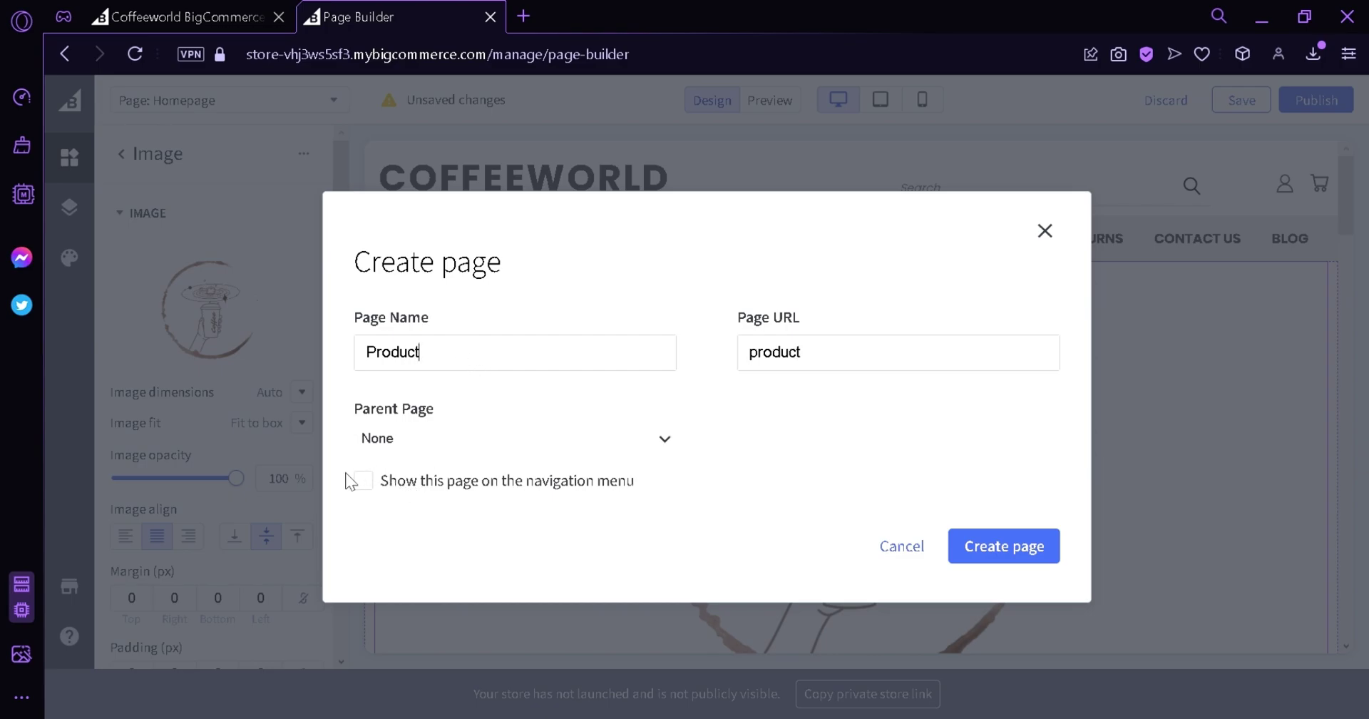
{"action": "left_click", "coordinate": [365, 485]}
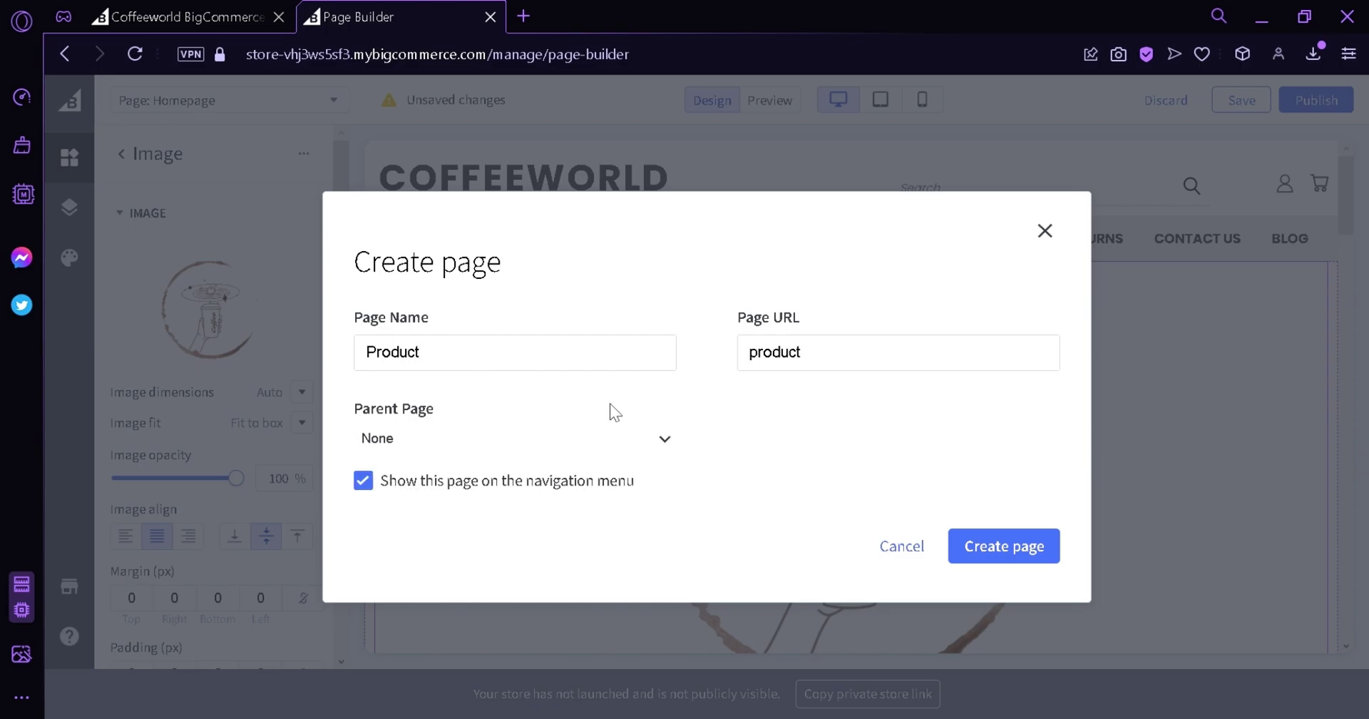
{"action": "left_click", "coordinate": [1020, 563]}
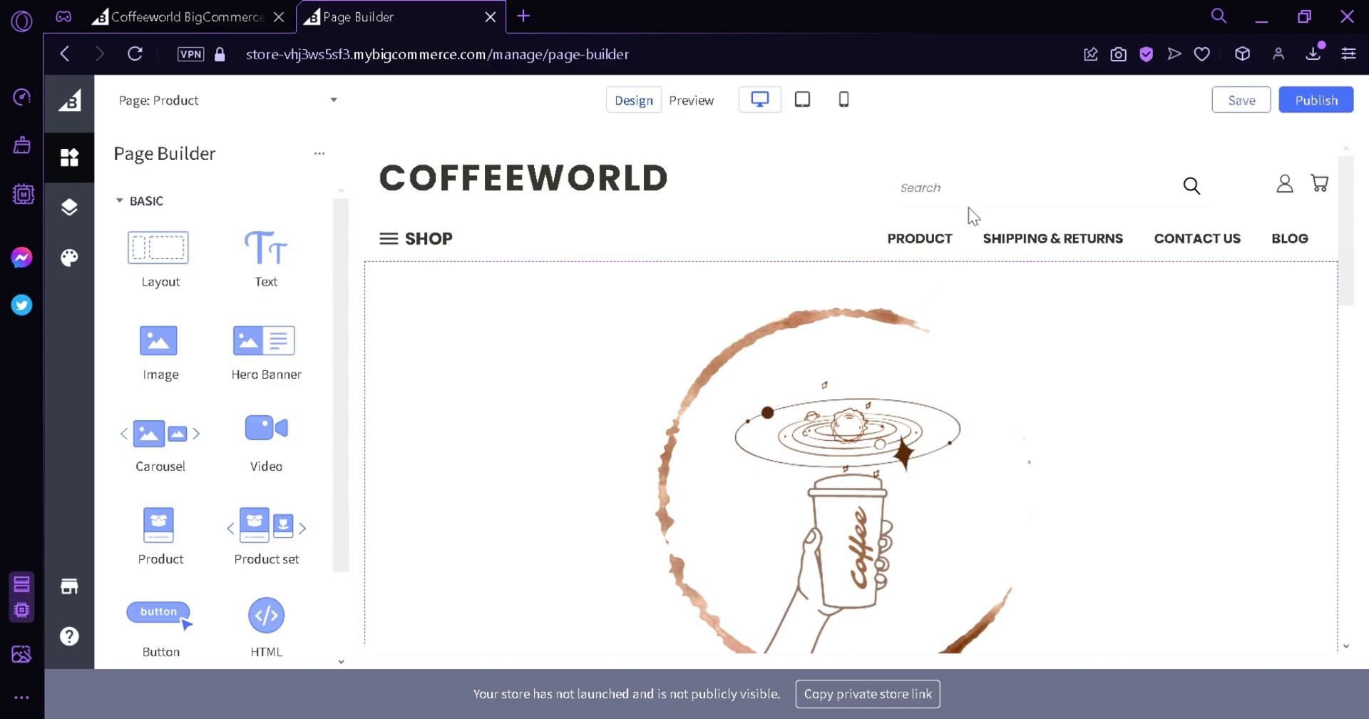
Place a Product widget beneath the Product page heading.
{"action": "scroll", "coordinate": [789, 442], "scroll_direction": "down", "scroll_amount": 4}
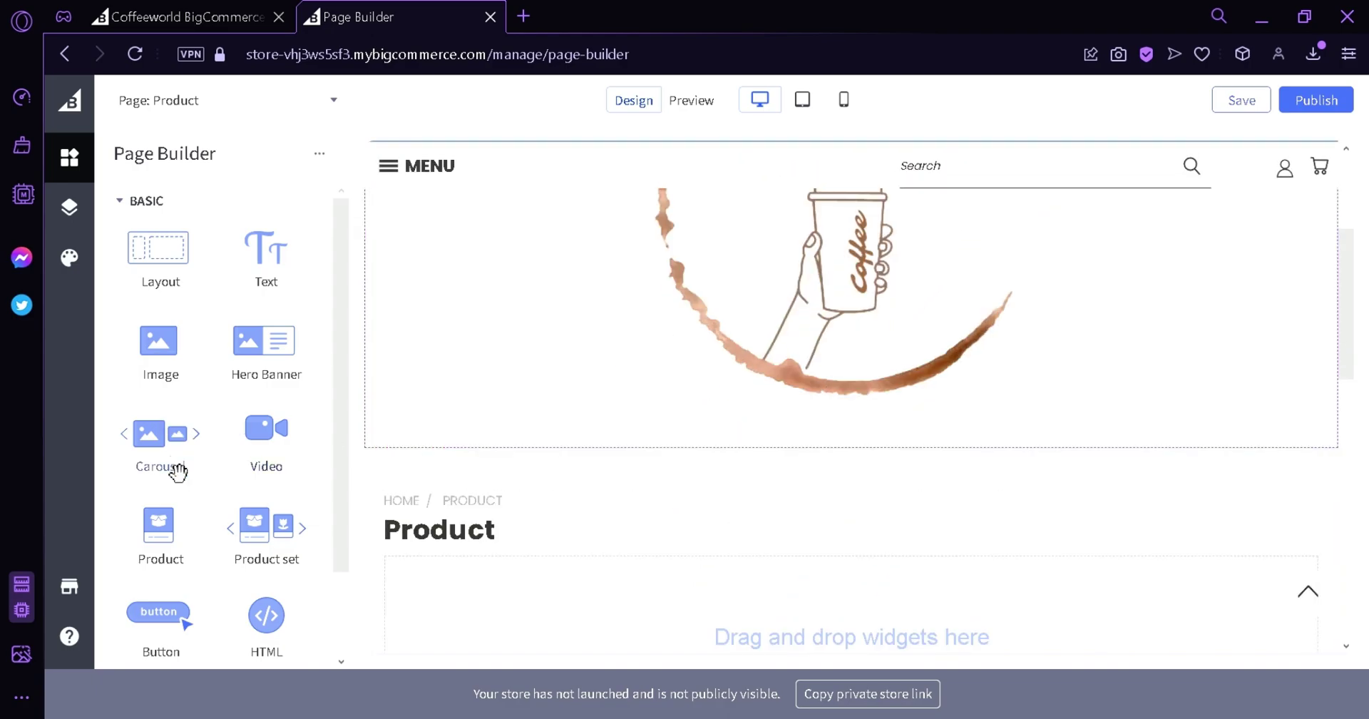
{"action": "left_click_drag", "start_coordinate": [187, 551], "coordinate": [857, 589]}
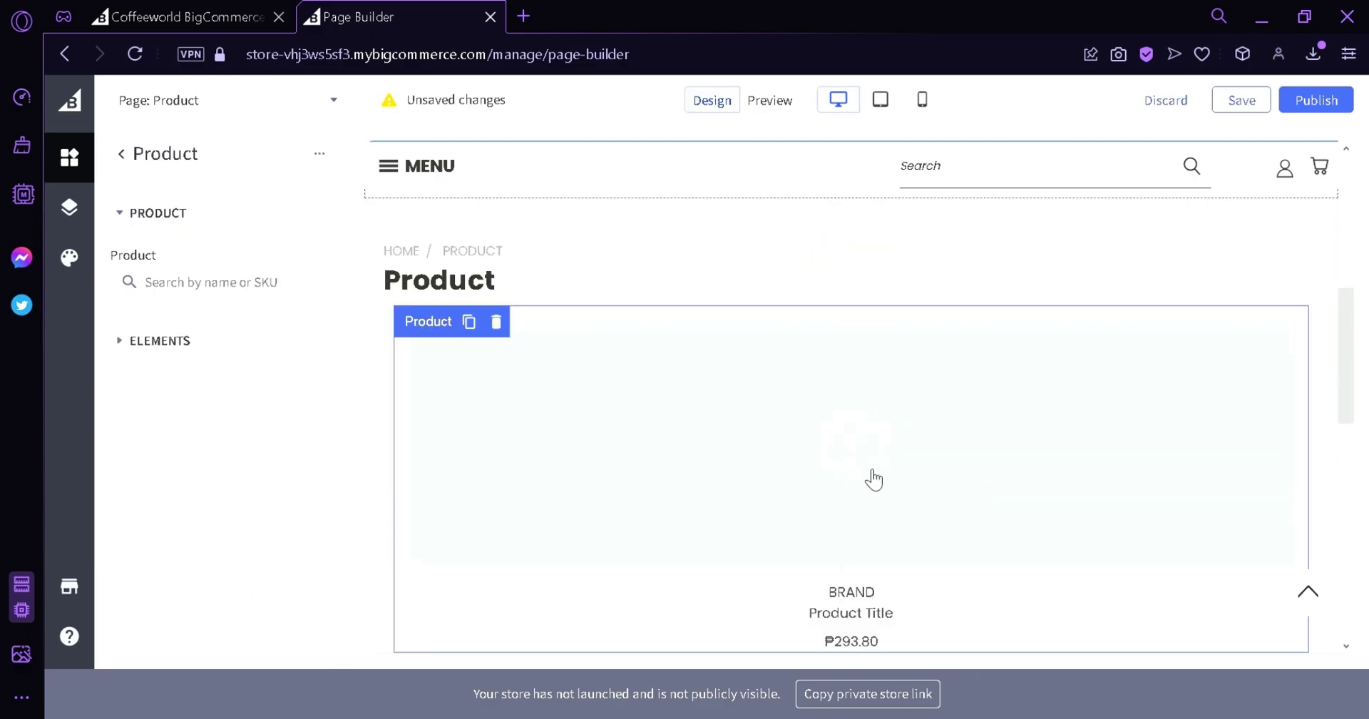
{"action": "scroll", "coordinate": [592, 233], "scroll_direction": "up", "scroll_amount": 5}
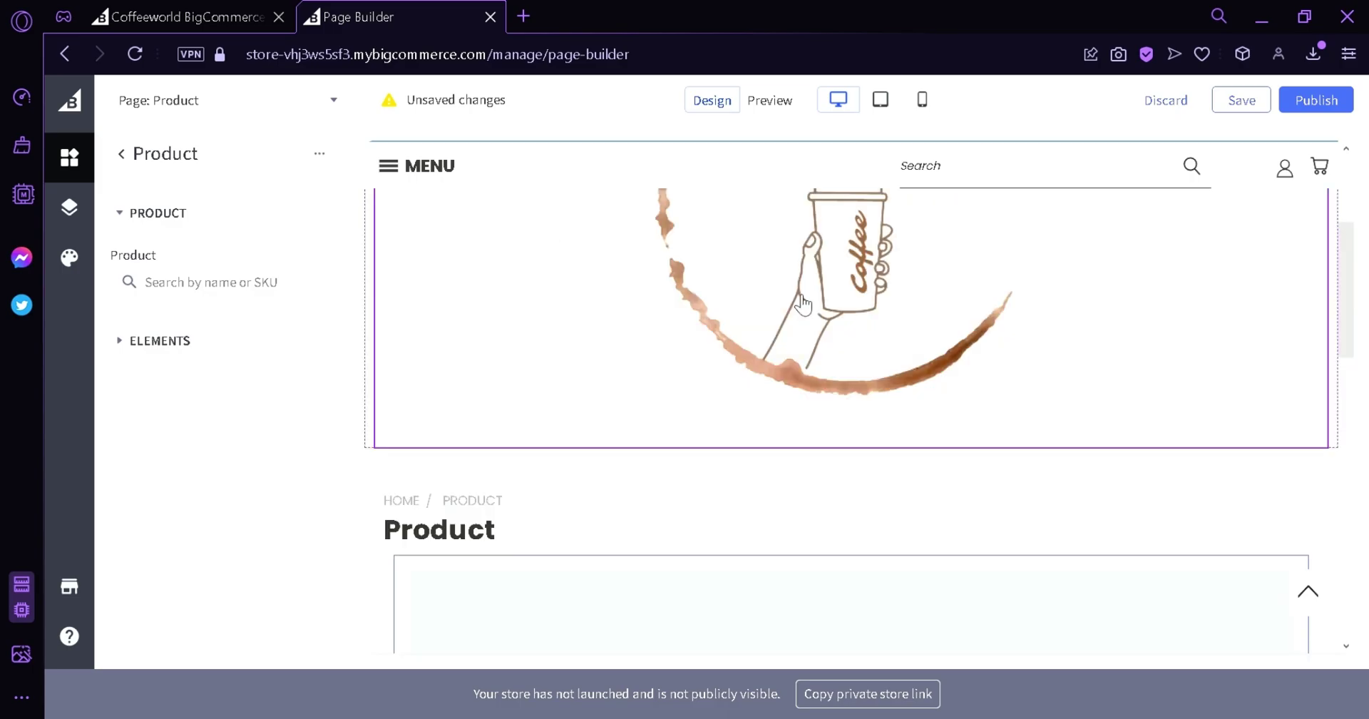
Preview the store and open the Product page through the PRODUCT navigation link.
{"action": "left_click", "coordinate": [746, 101]}
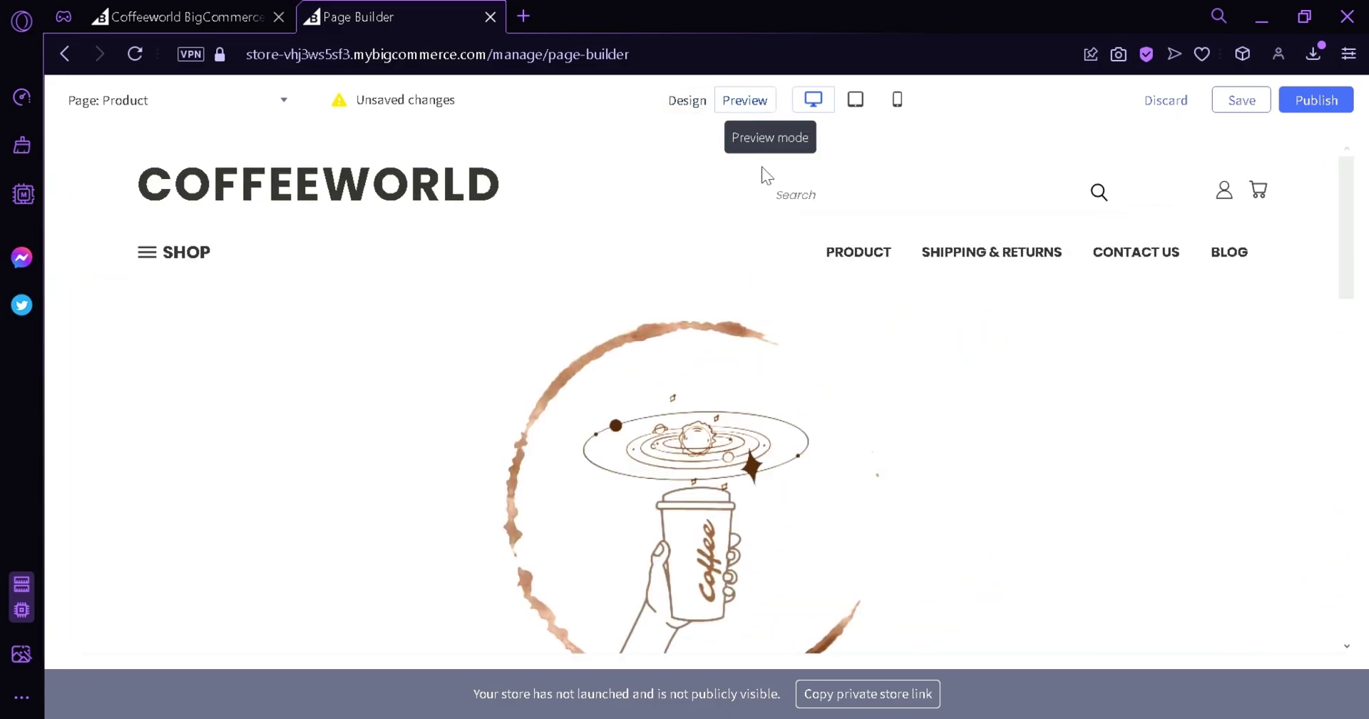
{"action": "scroll", "coordinate": [1034, 470], "scroll_direction": "down", "scroll_amount": 5}
{"action": "scroll", "coordinate": [1006, 476], "scroll_direction": "up", "scroll_amount": 5}
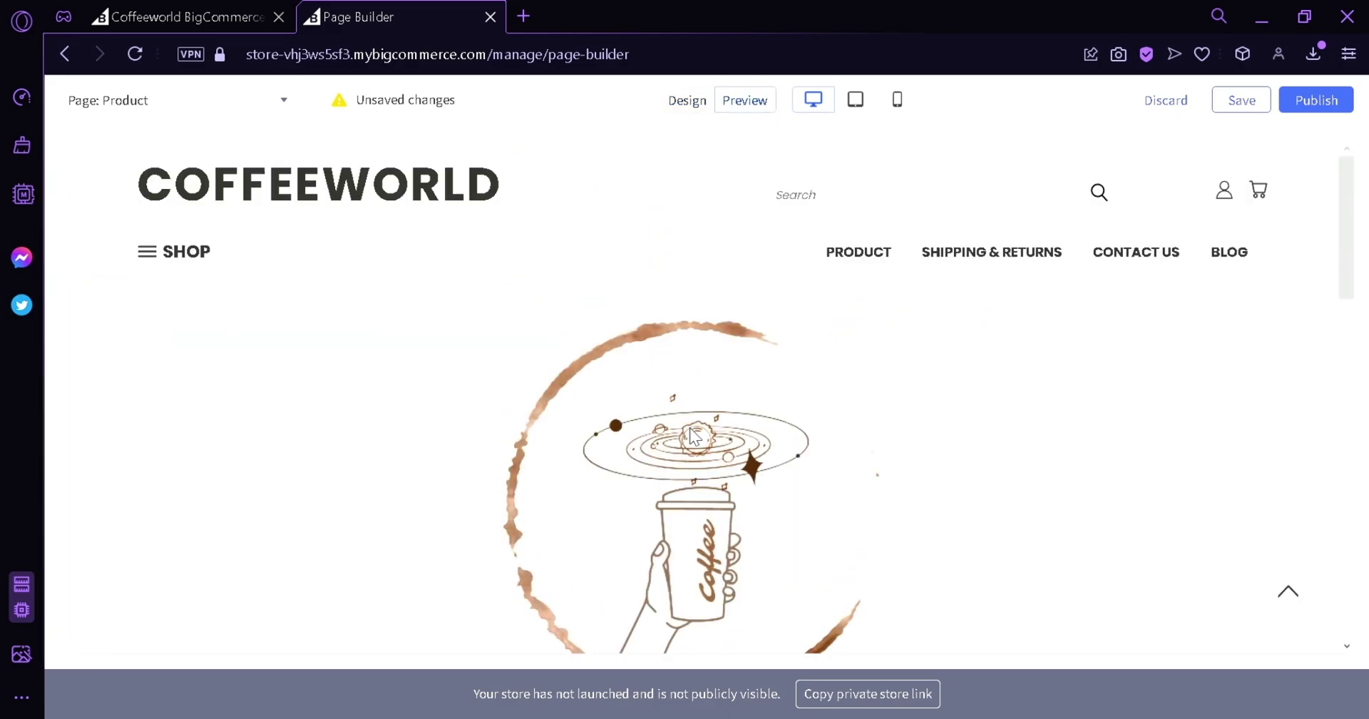
{"action": "left_click", "coordinate": [857, 251]}
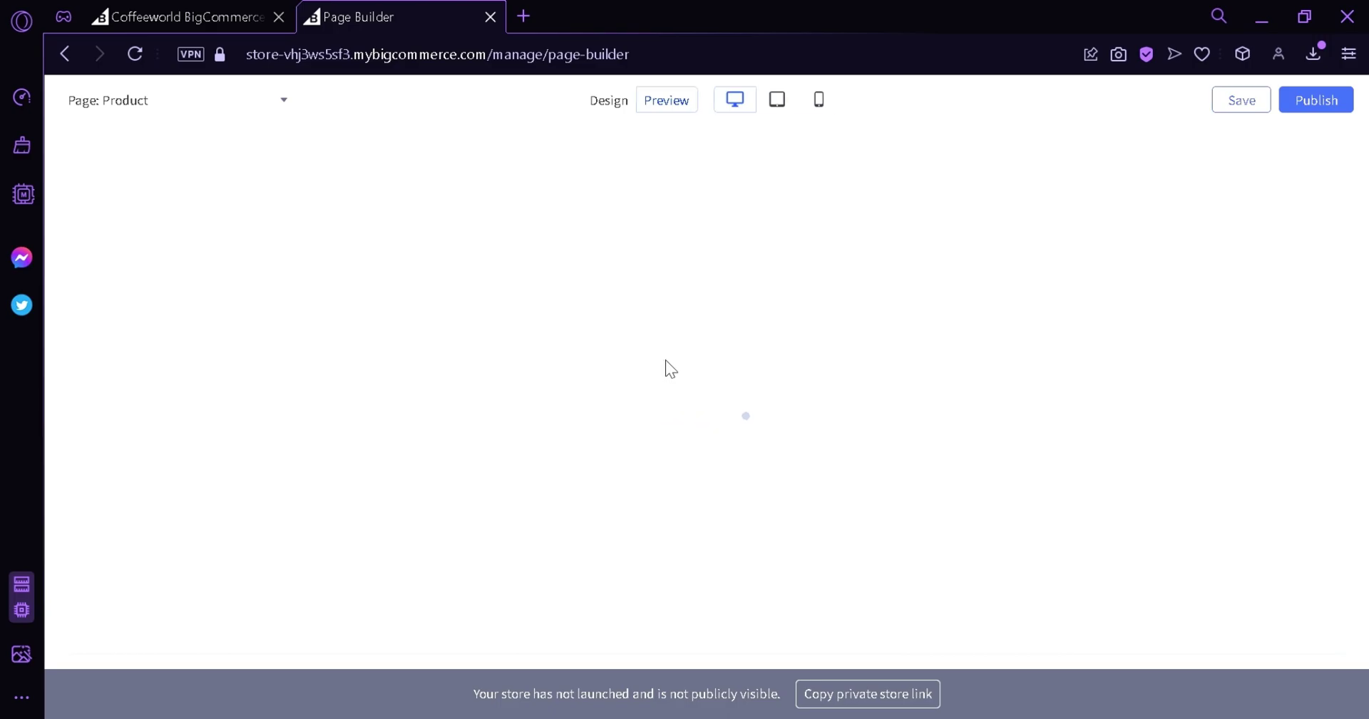
{"action": "key", "text": "alt+Left"}
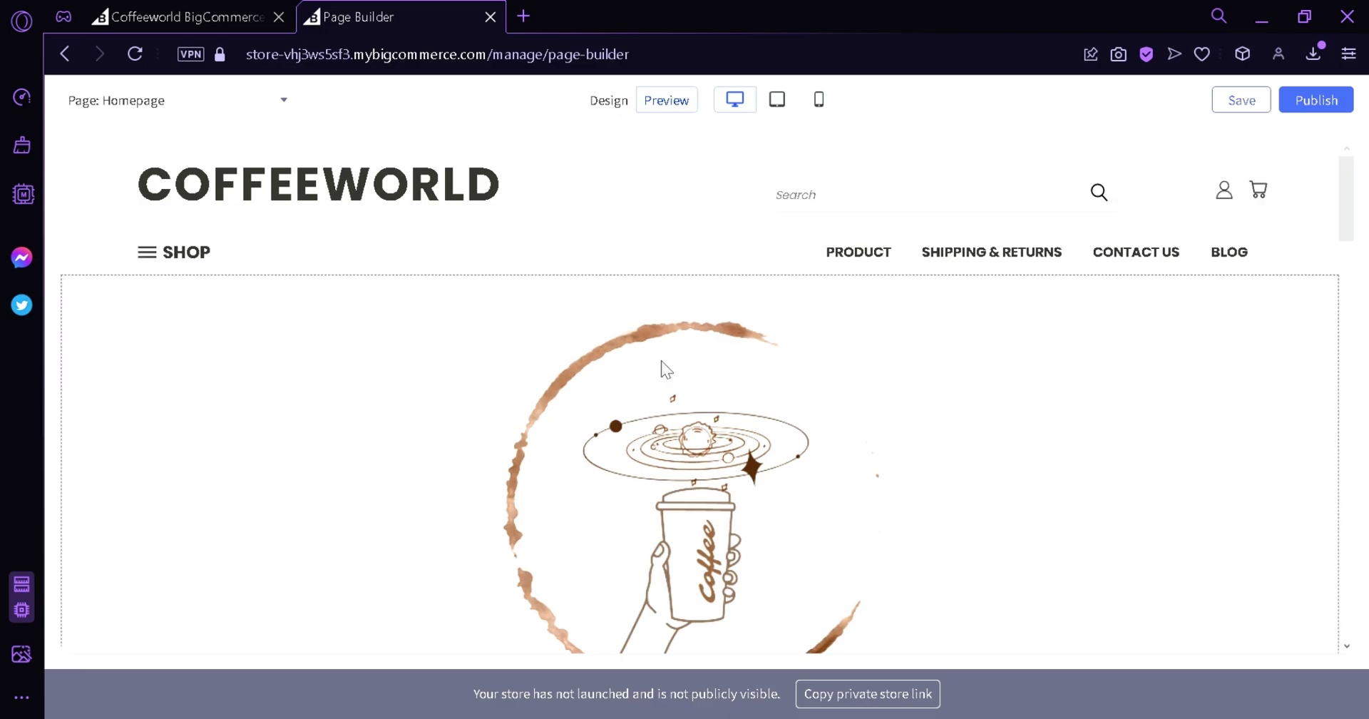
{"action": "scroll", "coordinate": [663, 428], "scroll_direction": "down", "scroll_amount": 8}
{"action": "scroll", "coordinate": [713, 542], "scroll_direction": "down", "scroll_amount": 5}
{"action": "scroll", "coordinate": [1072, 476], "scroll_direction": "up", "scroll_amount": 15}
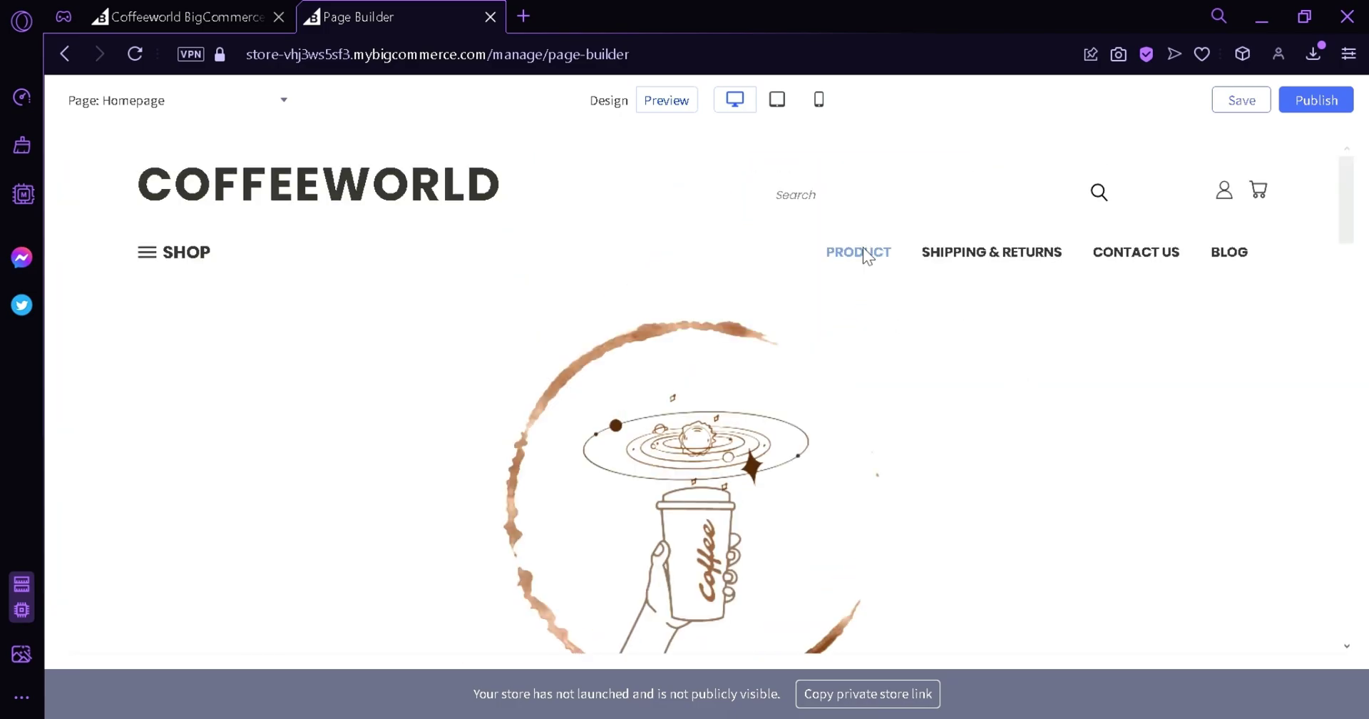
{"action": "left_click", "coordinate": [863, 249]}
{"action": "scroll", "coordinate": [478, 210], "scroll_direction": "down", "scroll_amount": 4}
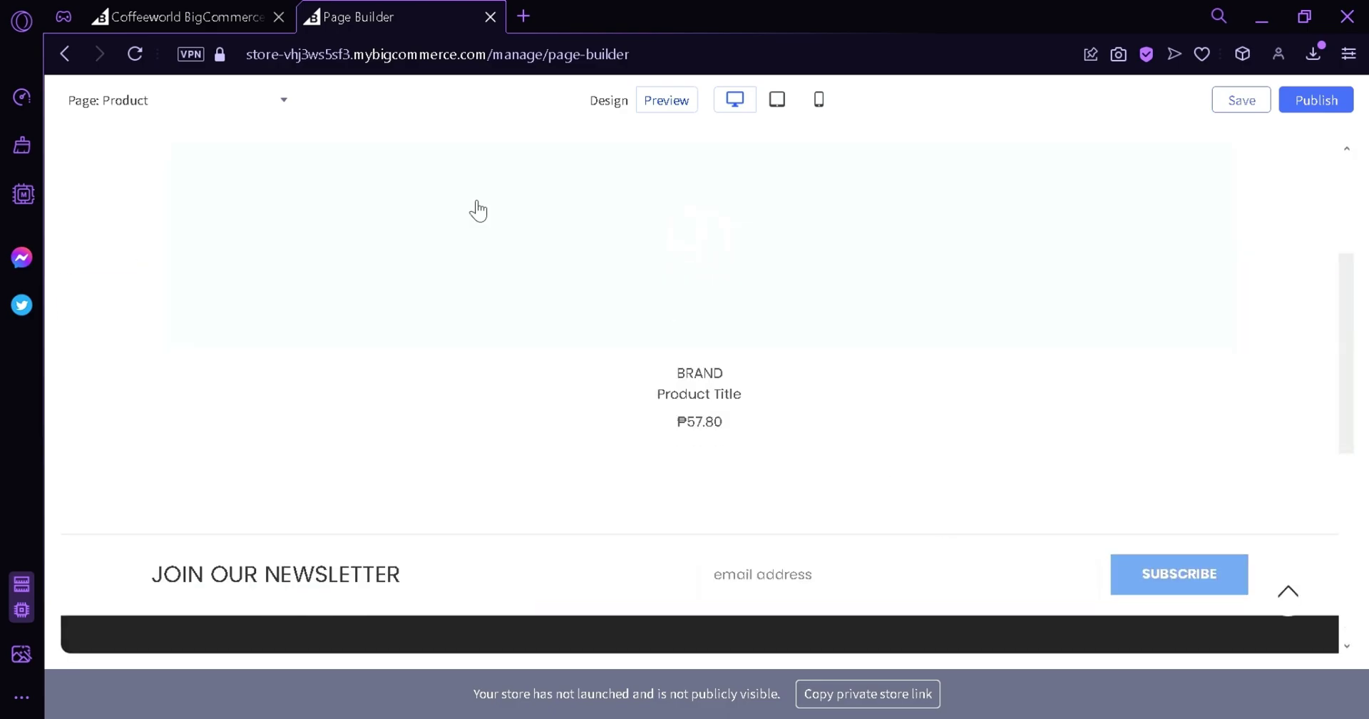
{"action": "scroll", "coordinate": [713, 371], "scroll_direction": "down", "scroll_amount": 6}
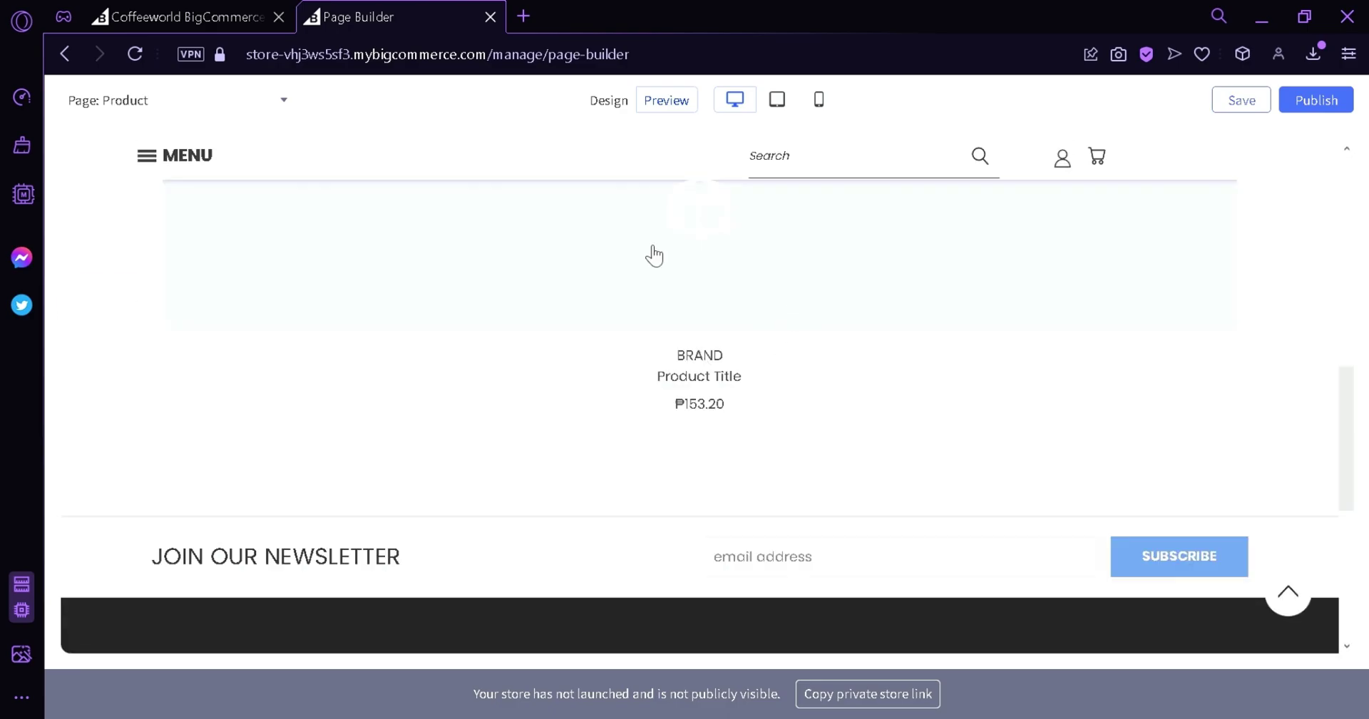
{"action": "scroll", "coordinate": [654, 254], "scroll_direction": "up", "scroll_amount": 10}
Leave the Themes page for the Products section and start adding a new product.
{"action": "key", "text": "alt+Left"}
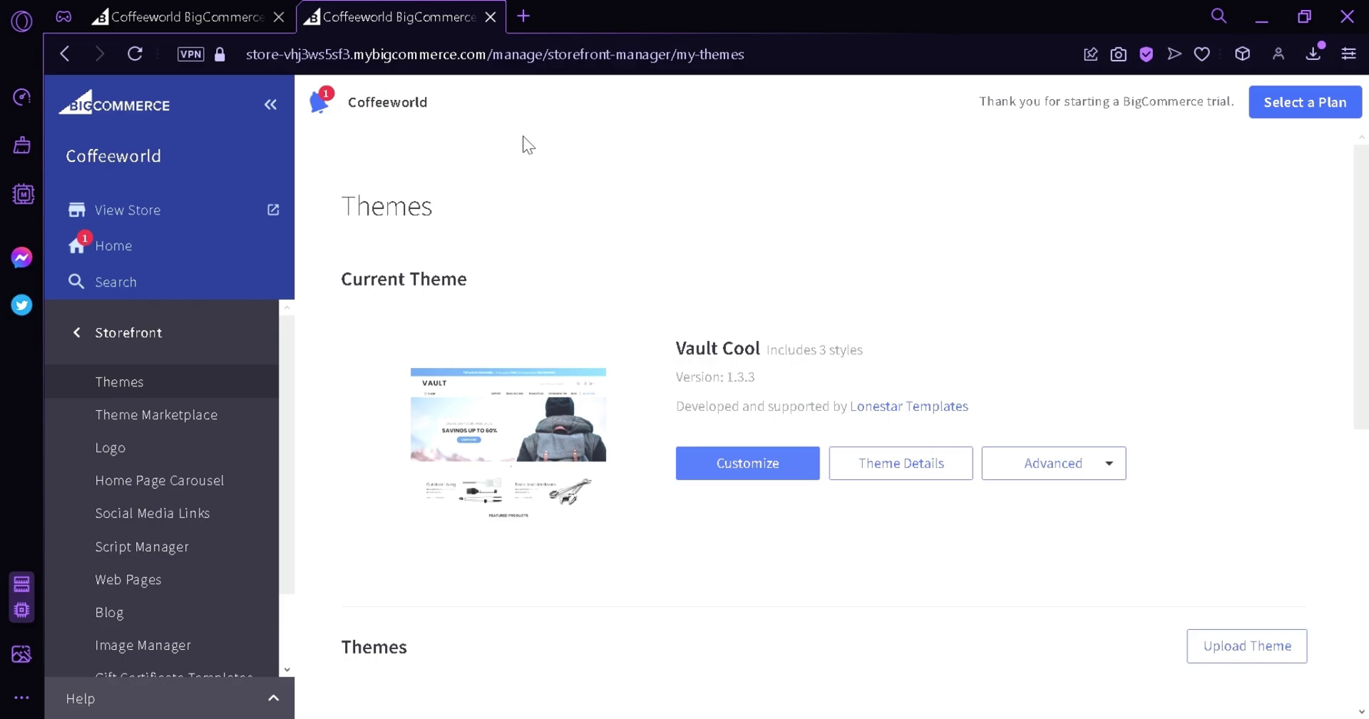
{"action": "left_click", "coordinate": [160, 336]}
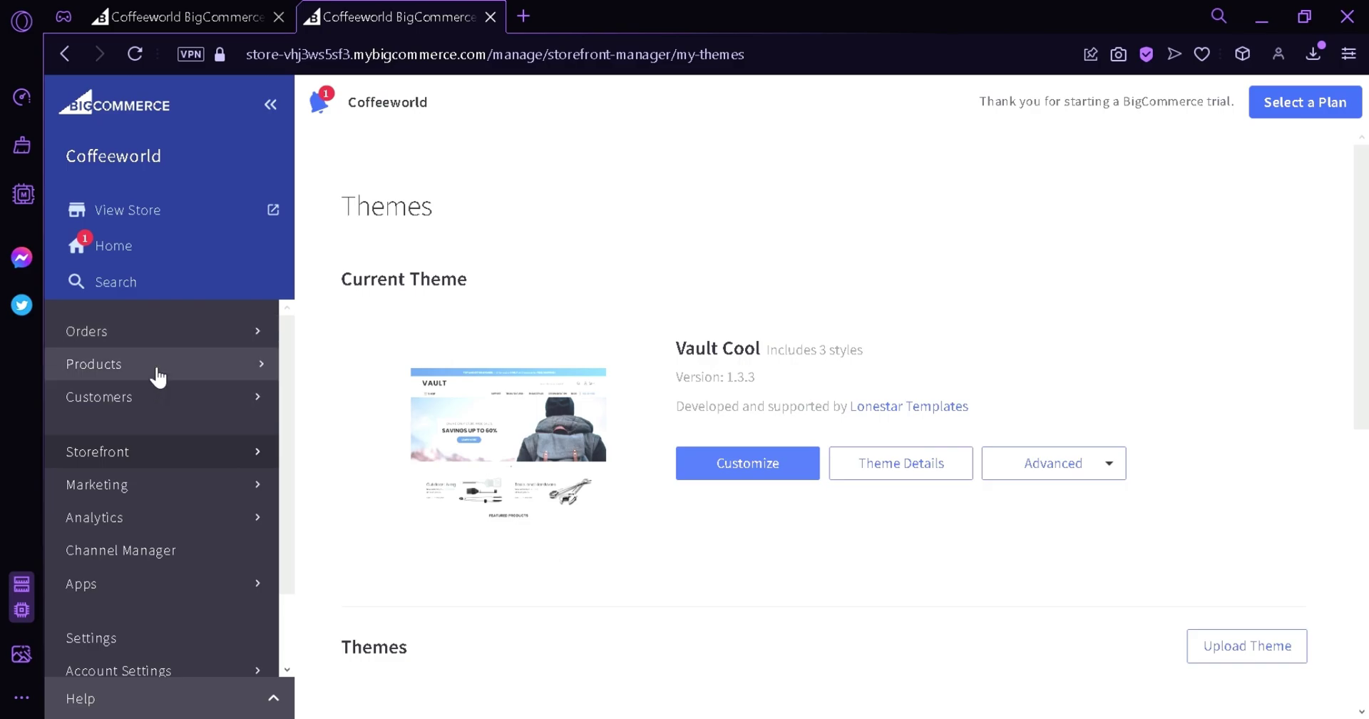
{"action": "left_click", "coordinate": [166, 367]}
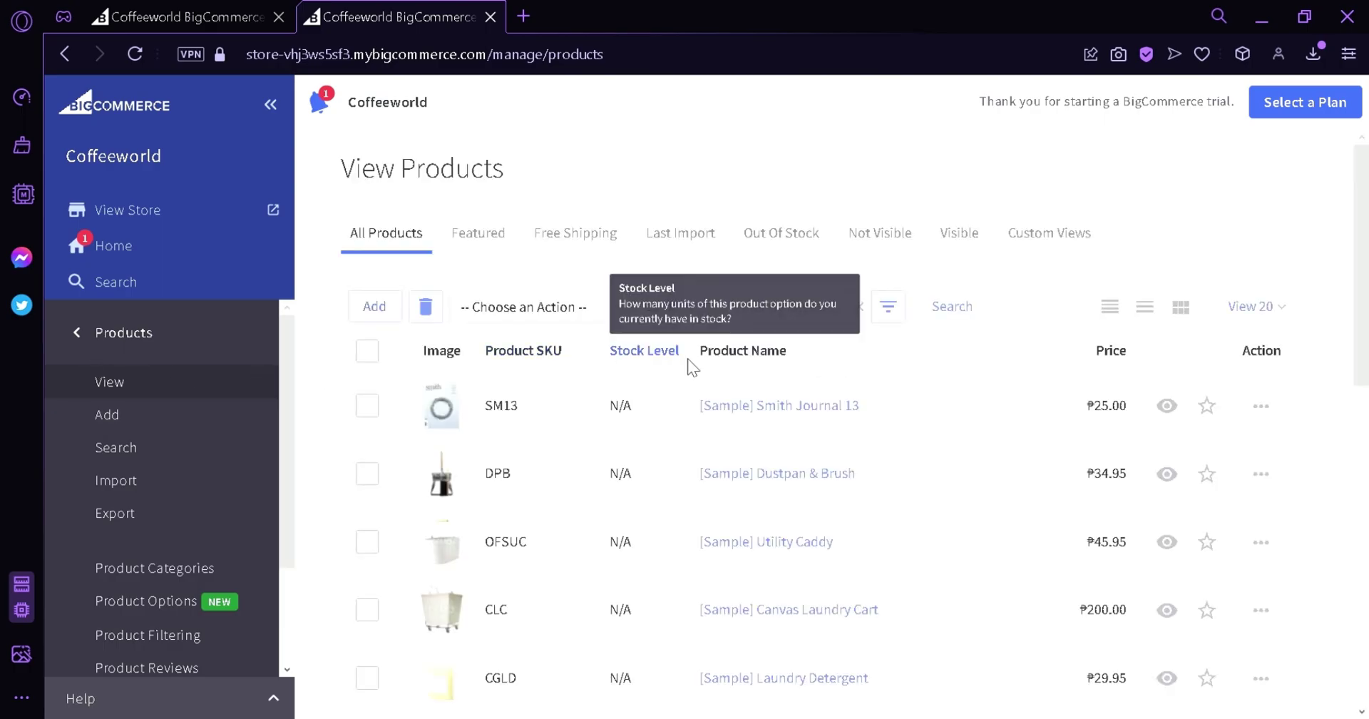
{"action": "scroll", "coordinate": [574, 269], "scroll_direction": "down", "scroll_amount": 3}
{"action": "scroll", "coordinate": [718, 305], "scroll_direction": "down", "scroll_amount": 6}
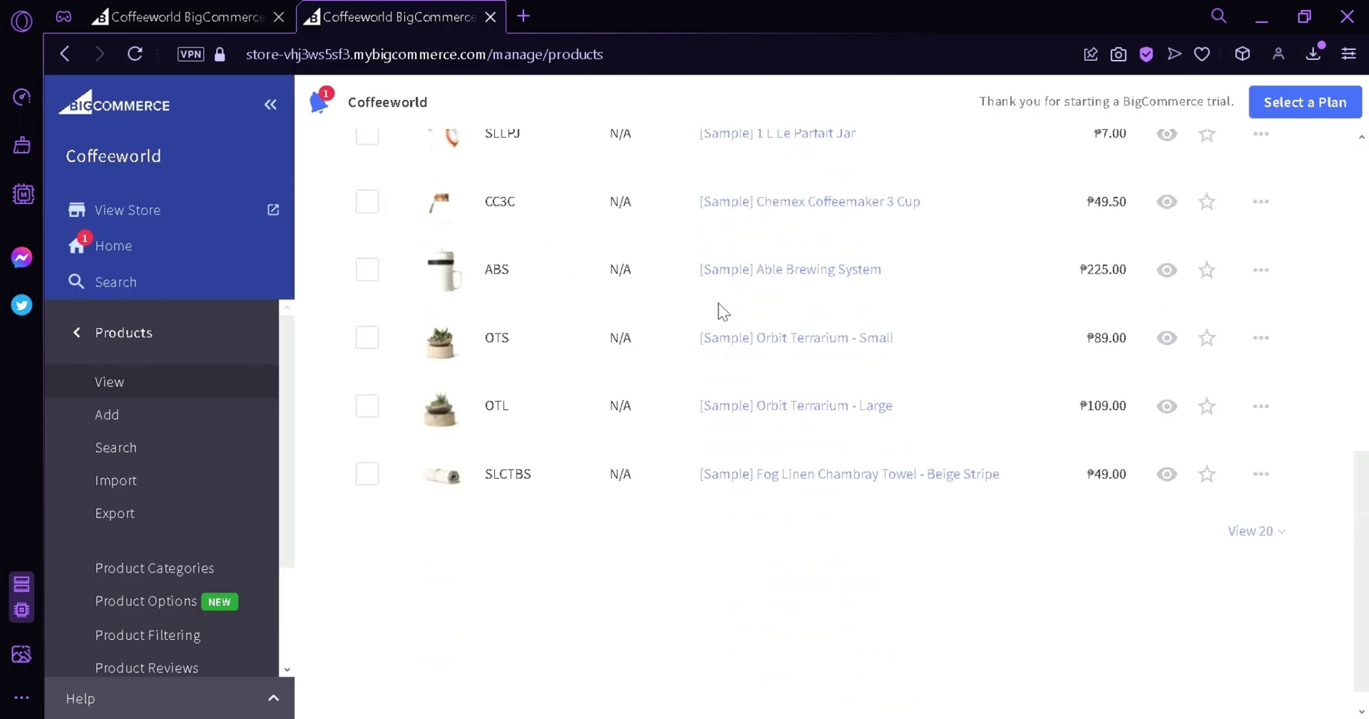
{"action": "scroll", "coordinate": [713, 511], "scroll_direction": "up", "scroll_amount": 9}
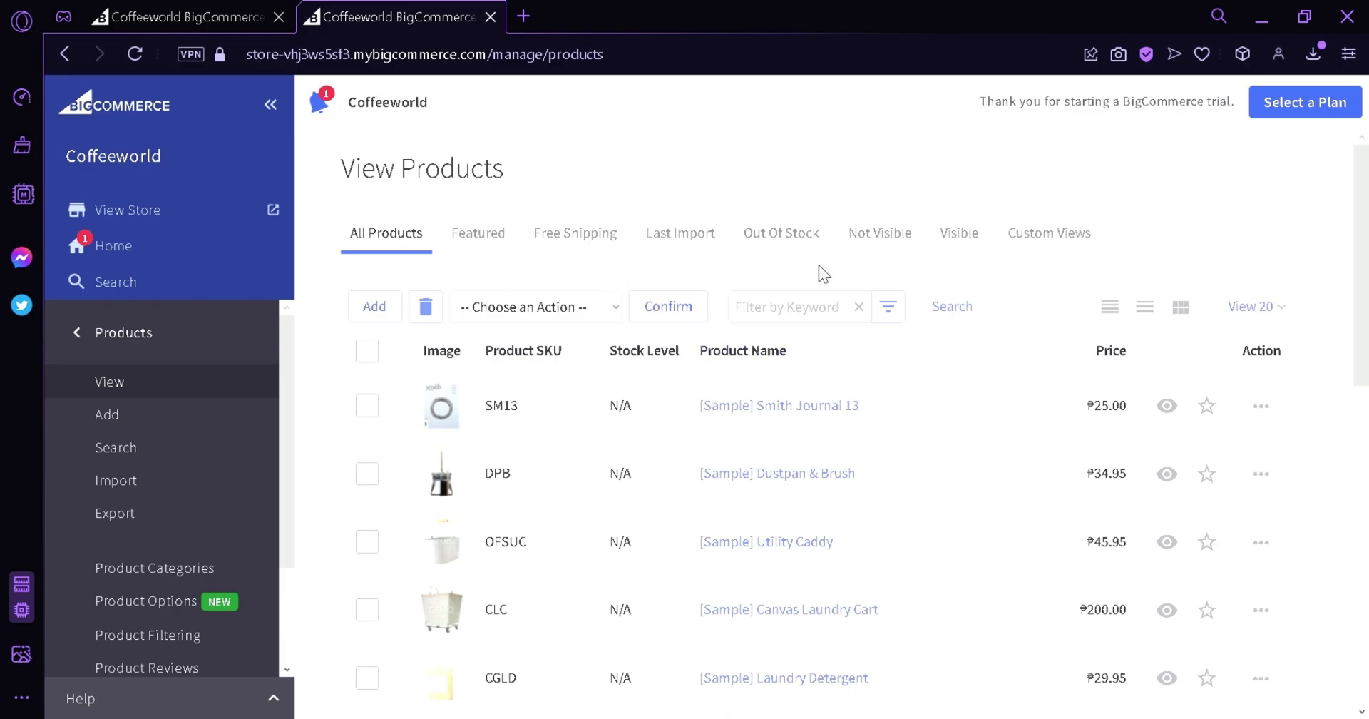
{"action": "left_click", "coordinate": [224, 425]}
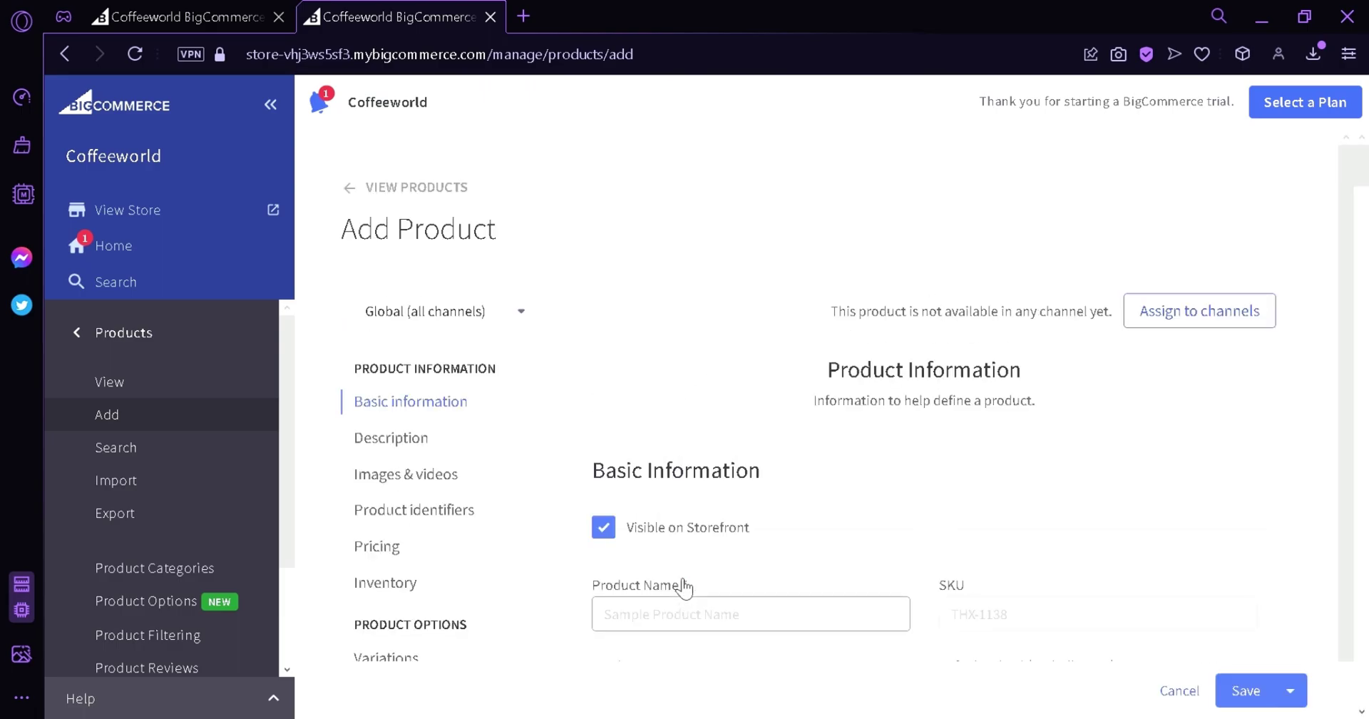
Name the product Coffee cup and change its price from 35 to 2.
{"action": "scroll", "coordinate": [685, 535], "scroll_direction": "down", "scroll_amount": 5}
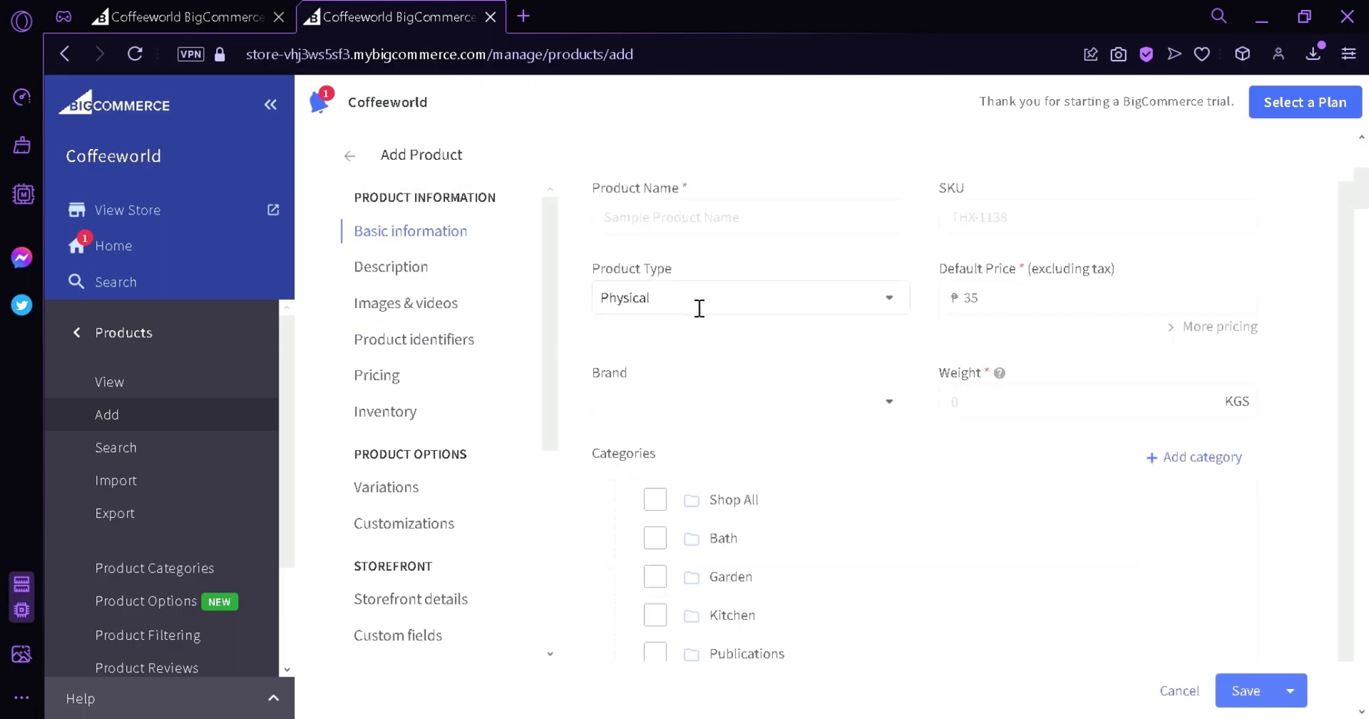
{"action": "scroll", "coordinate": [733, 378], "scroll_direction": "up", "scroll_amount": 1}
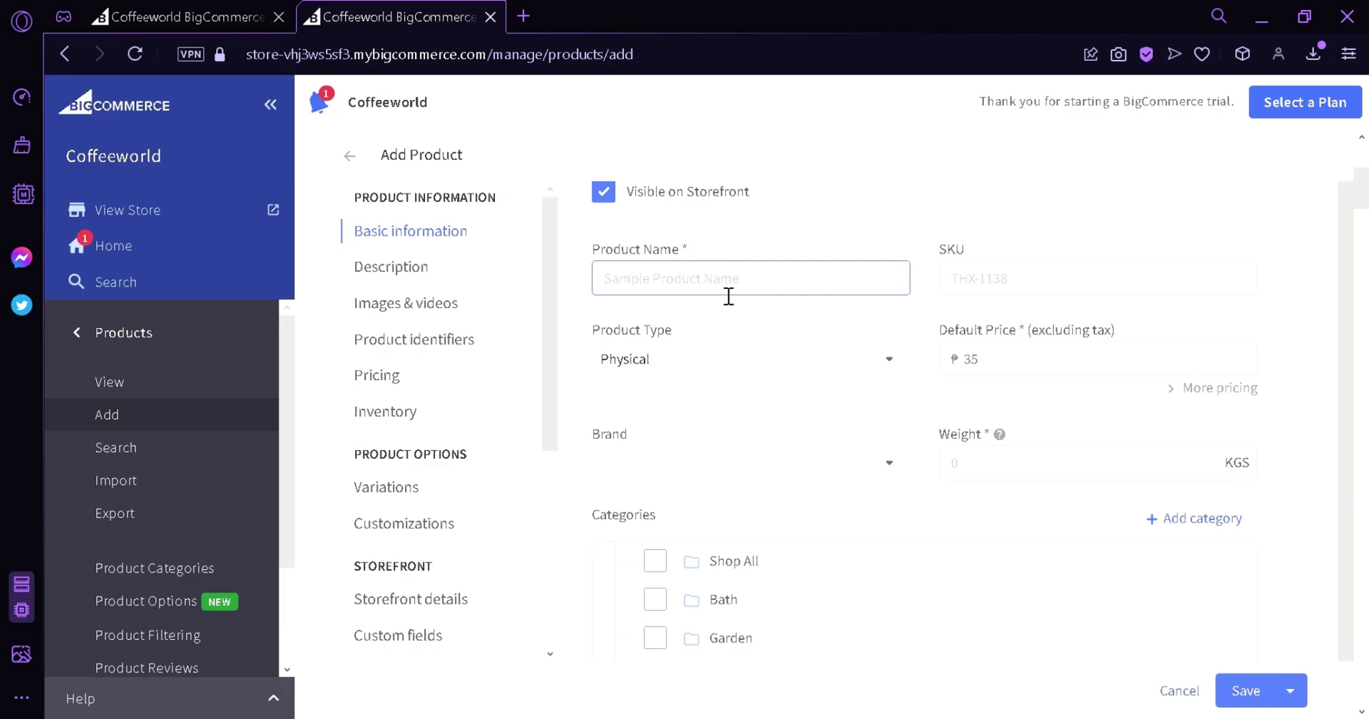
{"action": "type", "text": "P"}
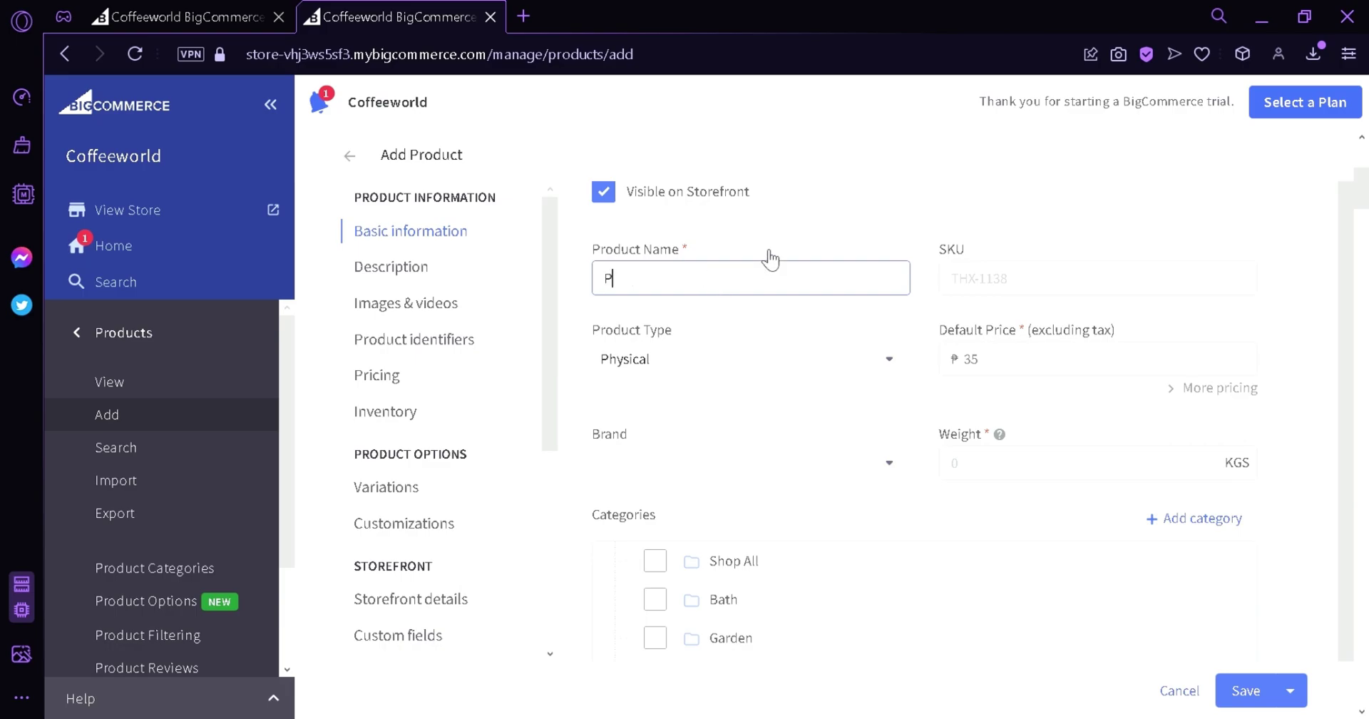
{"action": "type", "text": "r"}
{"action": "key", "text": "BackSpace"}
{"action": "key", "text": "BackSpace"}
{"action": "type", "text": "Coffee cup"}
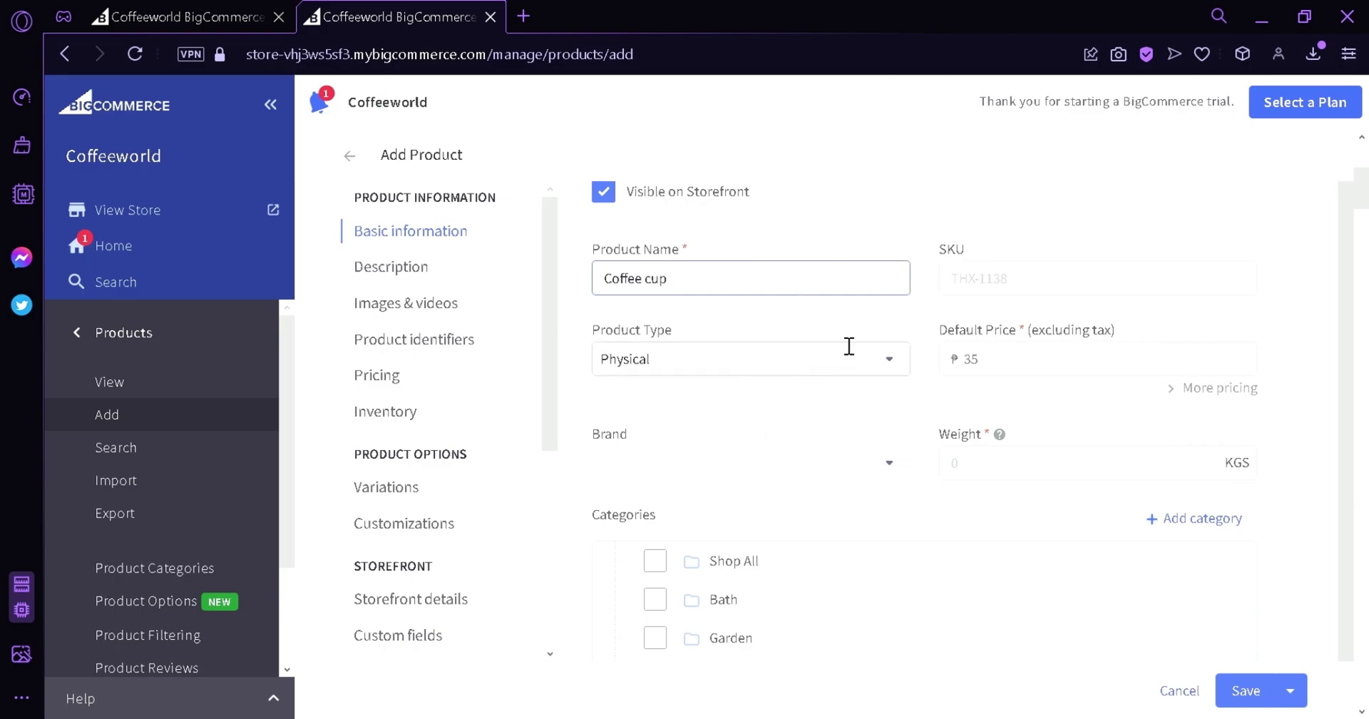
{"action": "left_click", "coordinate": [964, 358]}
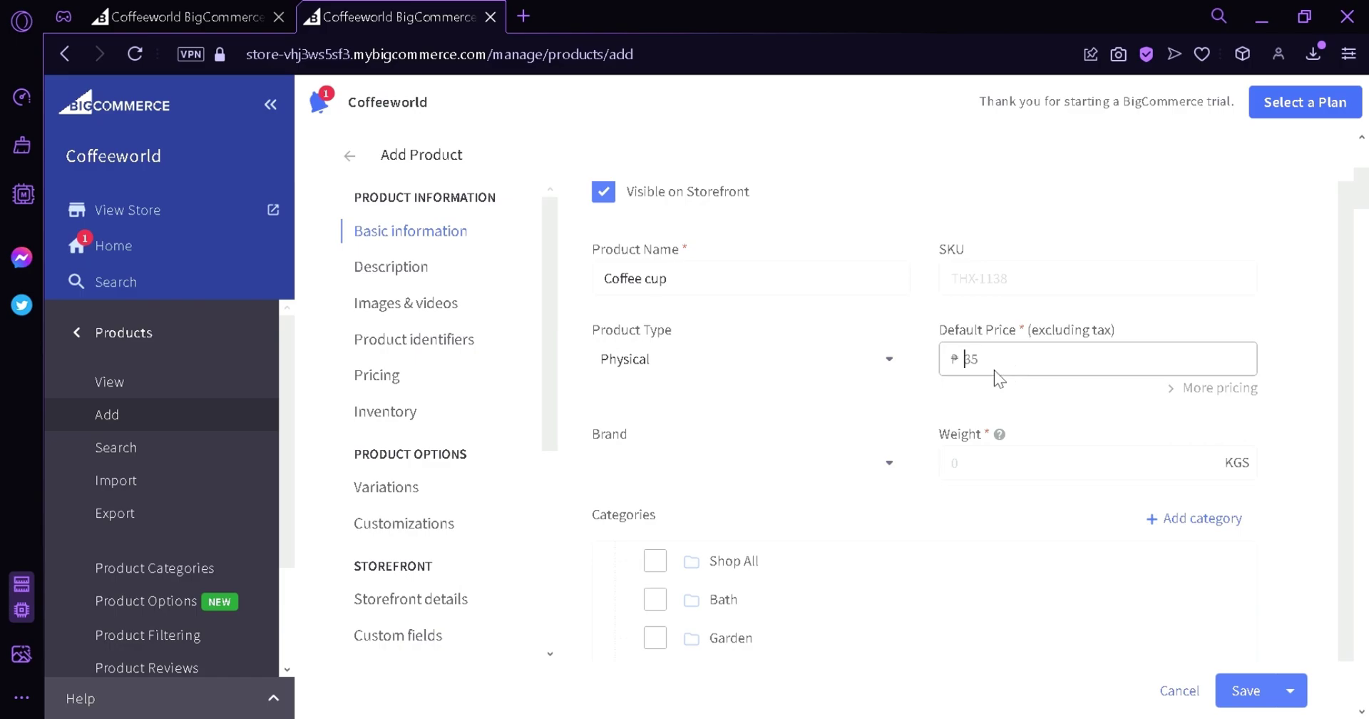
{"action": "key", "text": "Delete"}
{"action": "key", "text": "Delete"}
{"action": "type", "text": "2"}
Give the Coffee cup a 5 kg weight and the Kitchen category, then save it.
{"action": "left_click", "coordinate": [963, 467]}
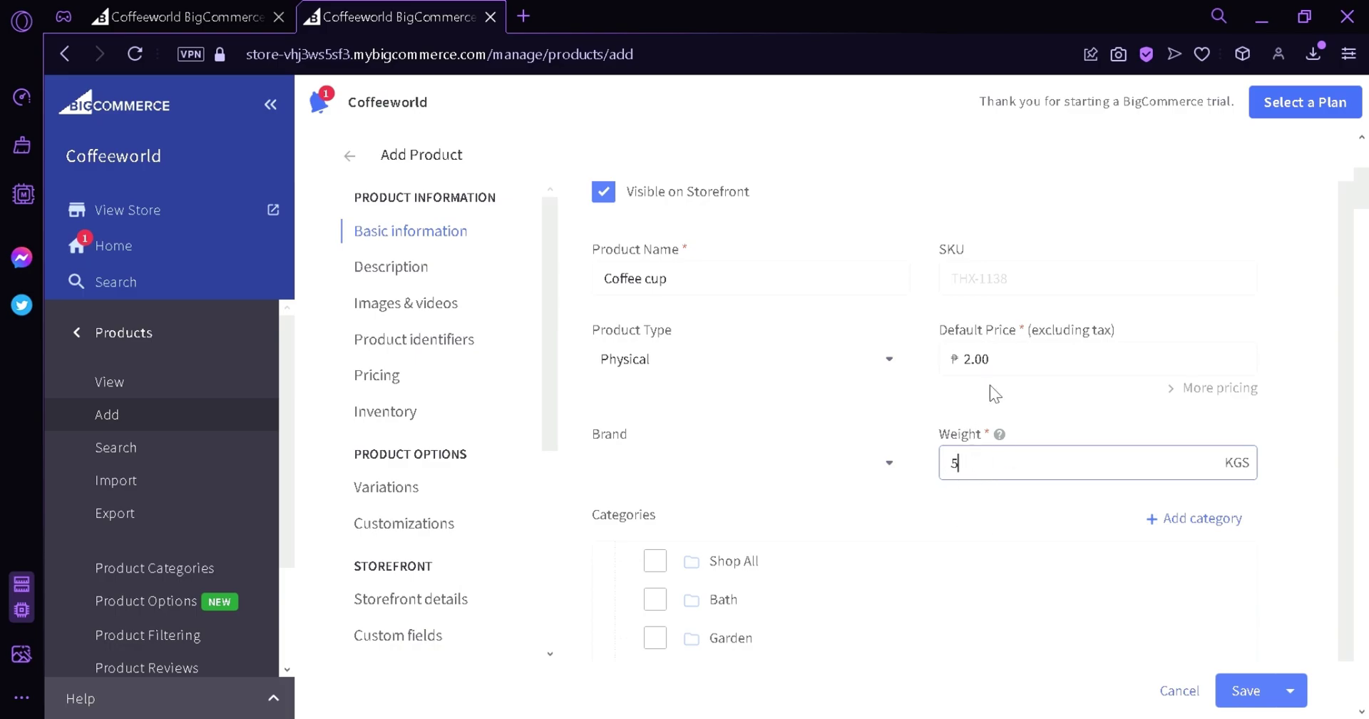
{"action": "left_click", "coordinate": [923, 422]}
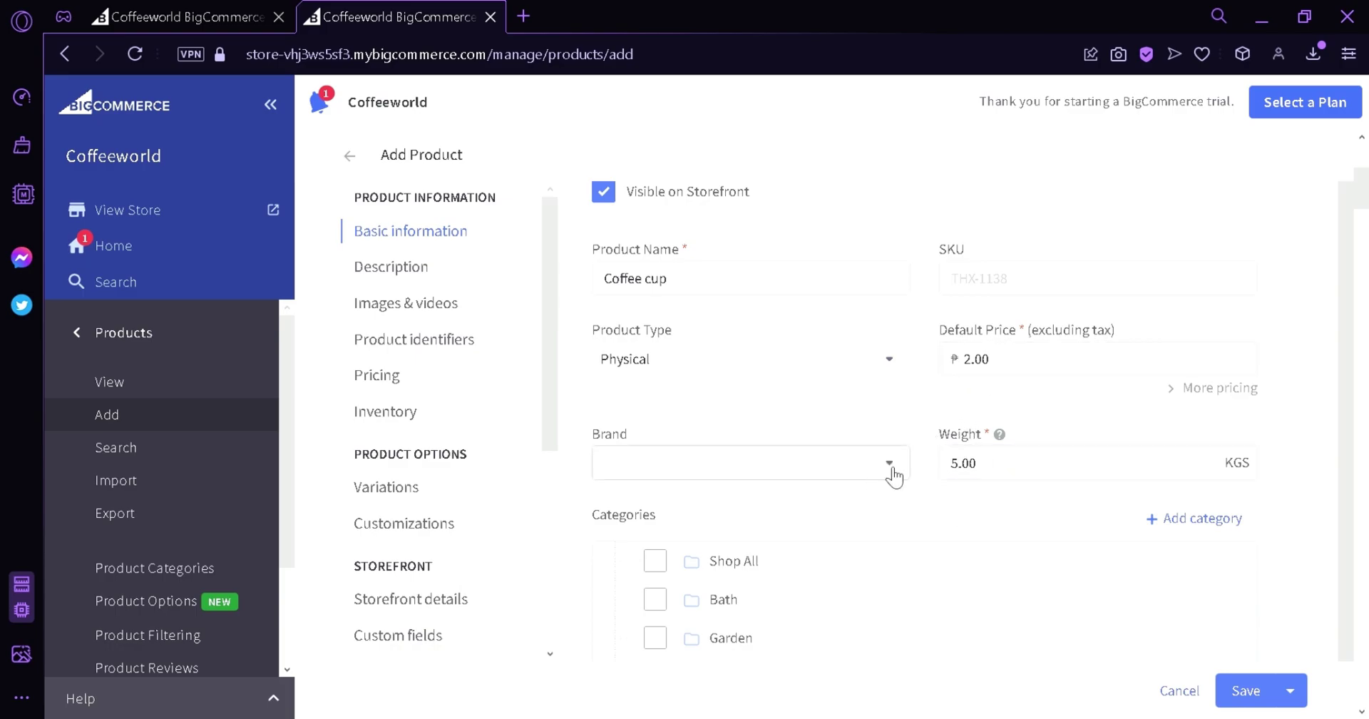
{"action": "scroll", "coordinate": [895, 474], "scroll_direction": "down", "scroll_amount": 4}
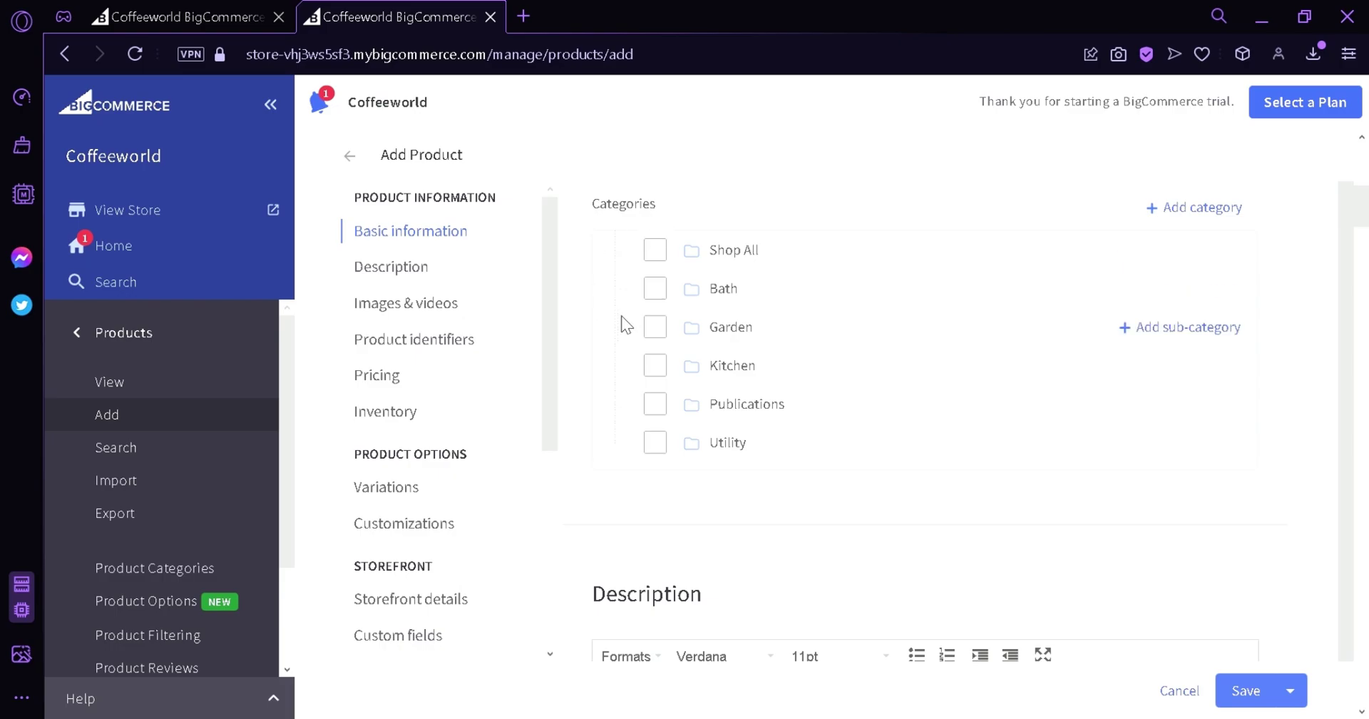
{"action": "left_click", "coordinate": [661, 367]}
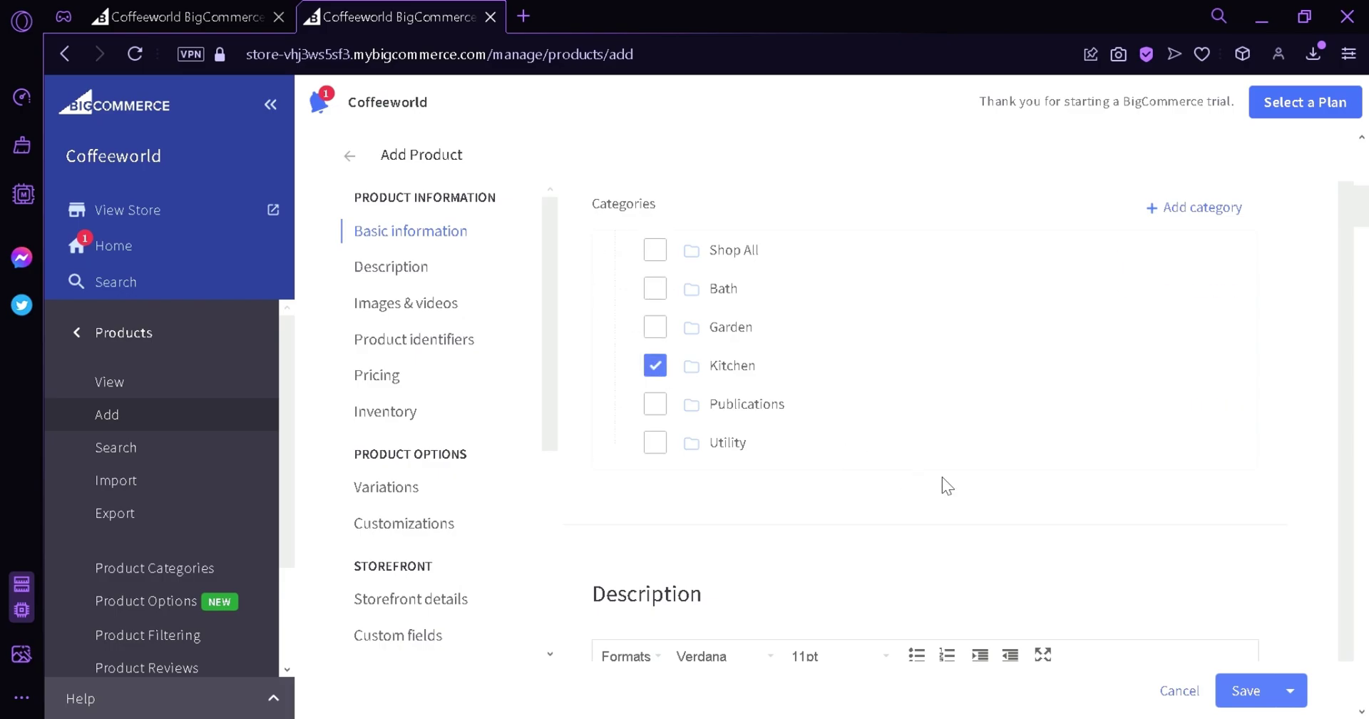
{"action": "scroll", "coordinate": [998, 492], "scroll_direction": "down", "scroll_amount": 7}
{"action": "scroll", "coordinate": [989, 406], "scroll_direction": "up", "scroll_amount": 1}
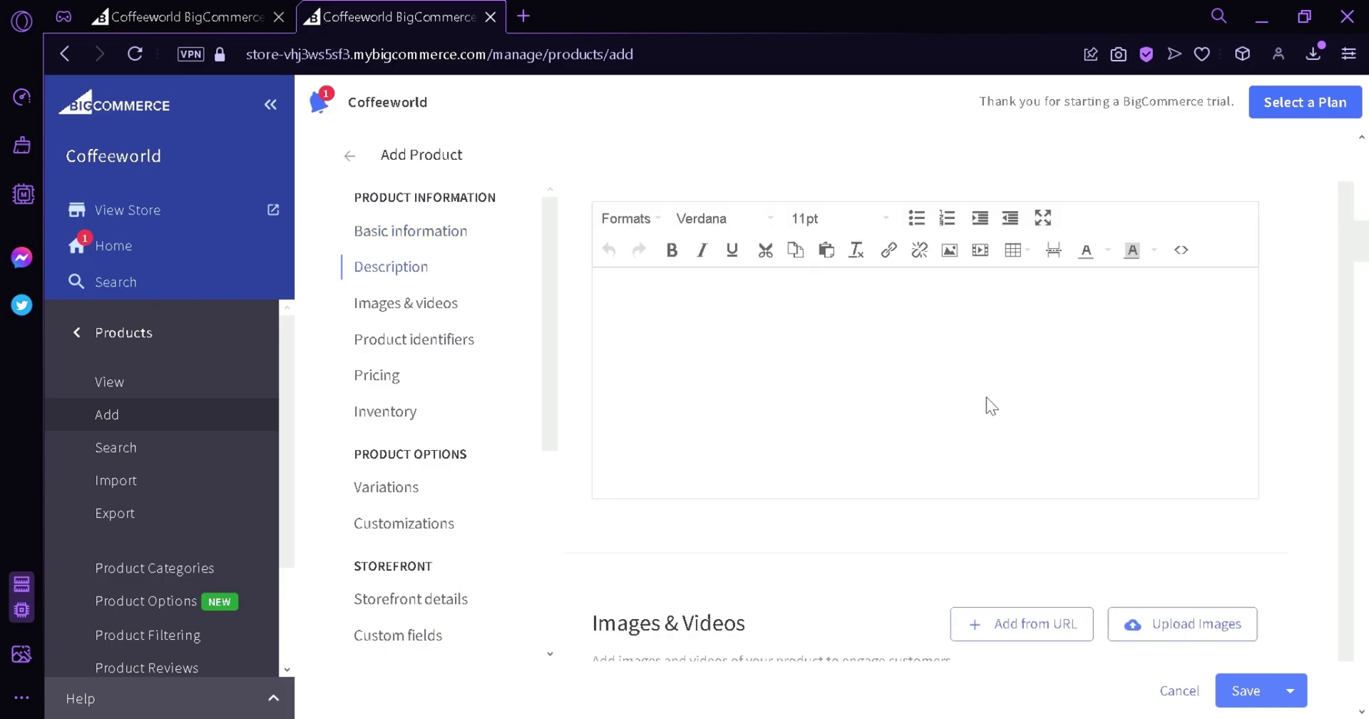
{"action": "scroll", "coordinate": [1041, 428], "scroll_direction": "down", "scroll_amount": 1}
{"action": "scroll", "coordinate": [1250, 688], "scroll_direction": "down", "scroll_amount": 3}
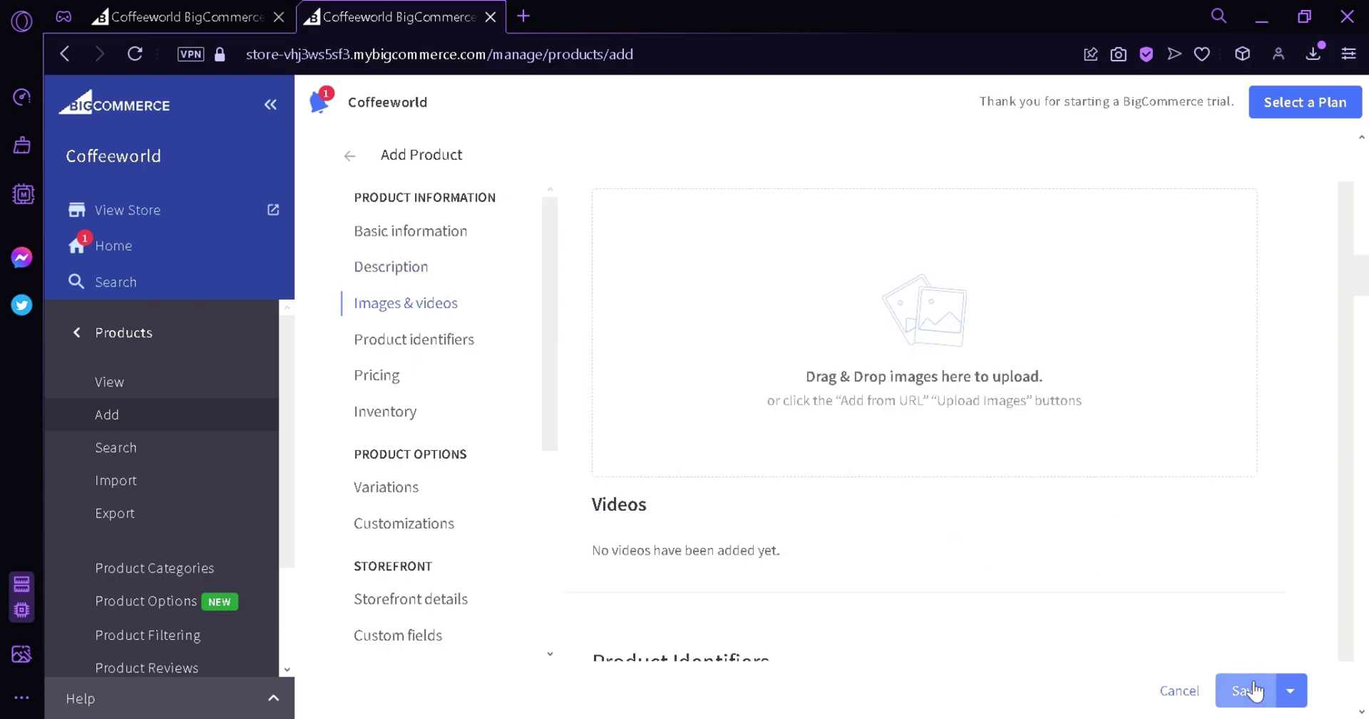
{"action": "left_click", "coordinate": [1246, 689]}
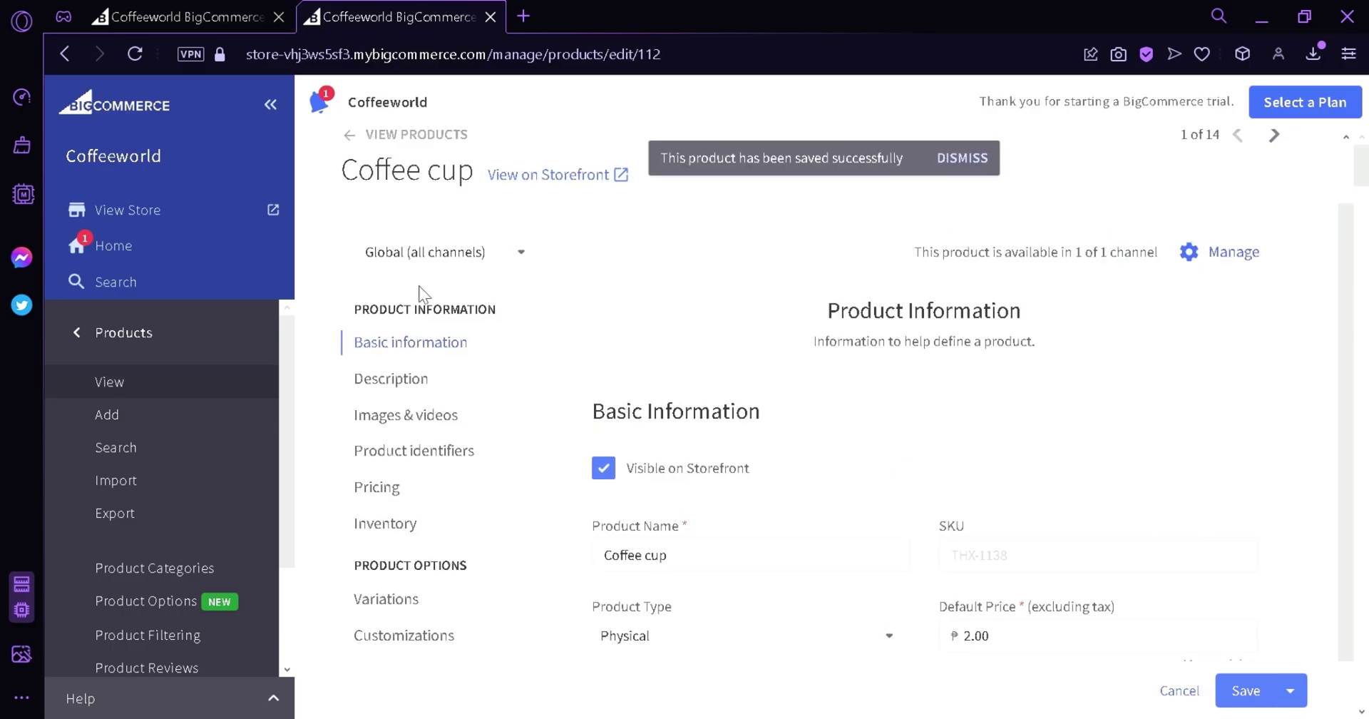
Open the live Coffeeworld storefront in a new tab from View Store.
{"action": "left_click", "coordinate": [138, 227]}
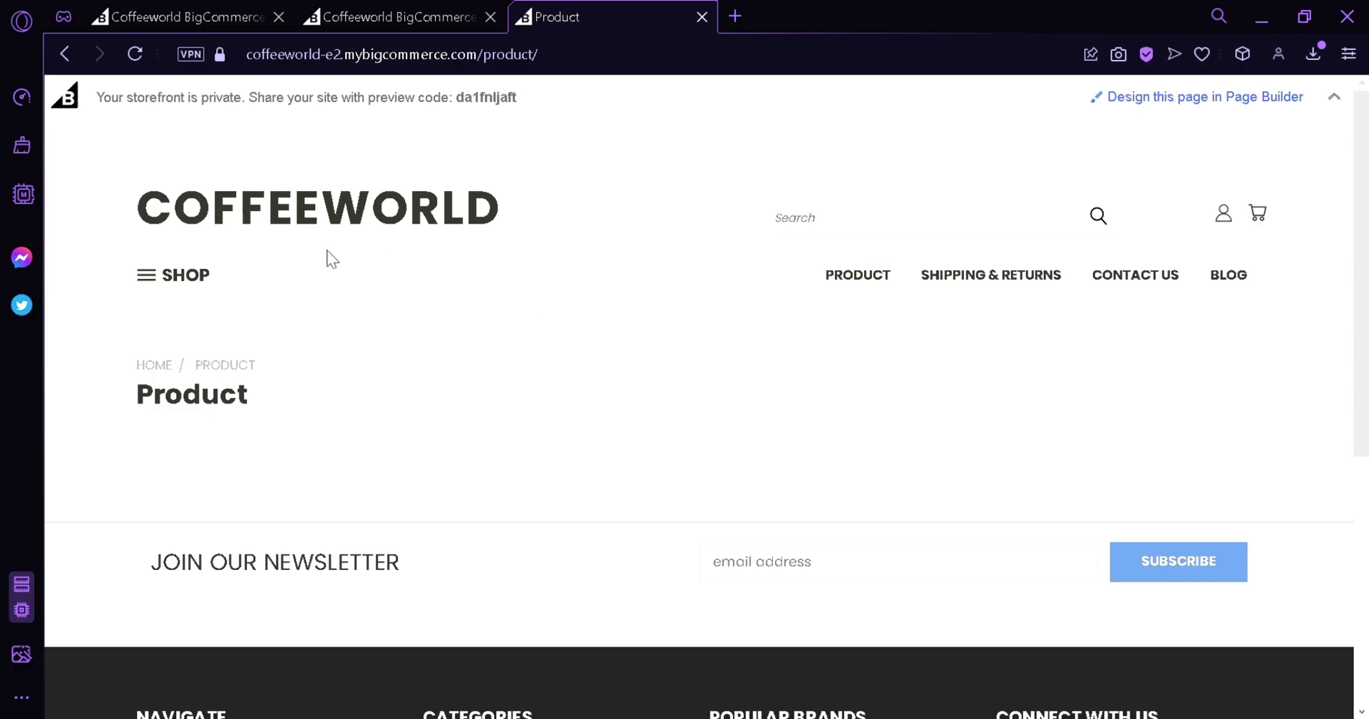
{"action": "scroll", "coordinate": [612, 481], "scroll_direction": "down", "scroll_amount": 4}
{"action": "scroll", "coordinate": [612, 481], "scroll_direction": "up", "scroll_amount": 3}
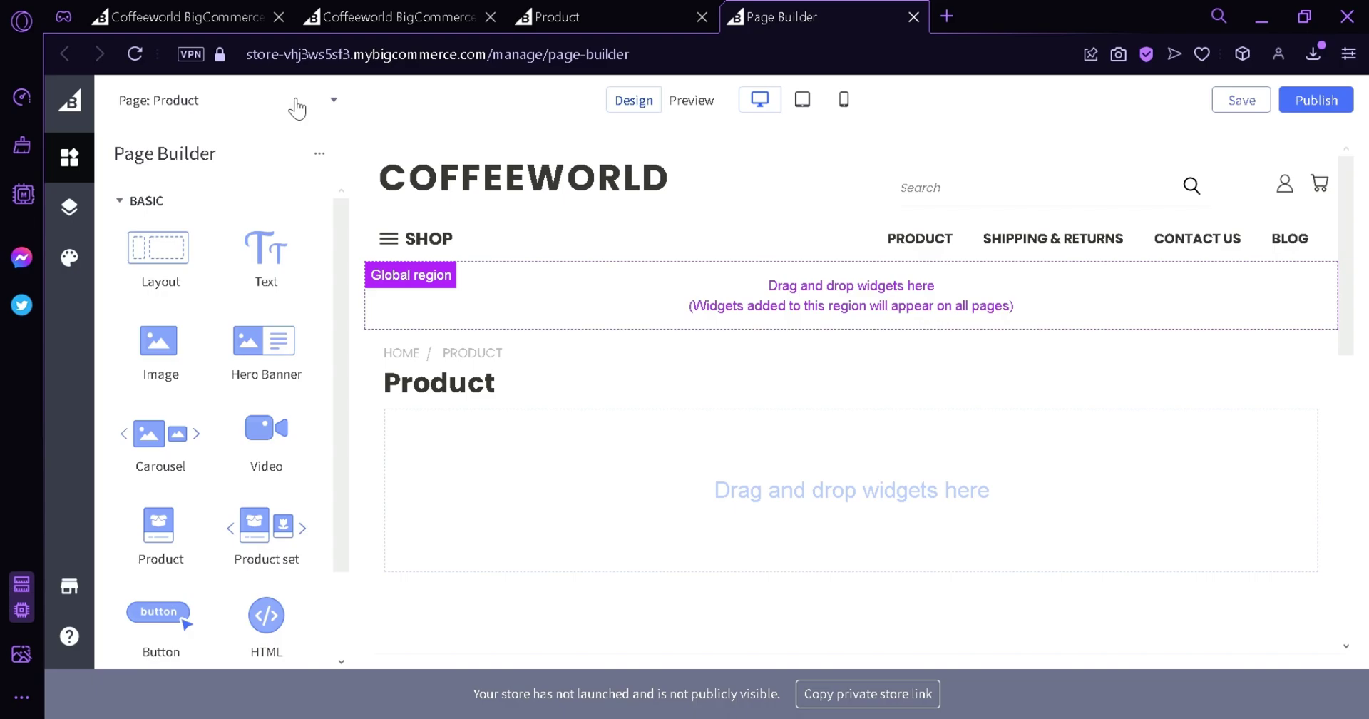
Drop a Product widget onto the Product page and set it to Coffee cup.
{"action": "scroll", "coordinate": [880, 464], "scroll_direction": "down", "scroll_amount": 10}
{"action": "scroll", "coordinate": [855, 442], "scroll_direction": "up", "scroll_amount": 5}
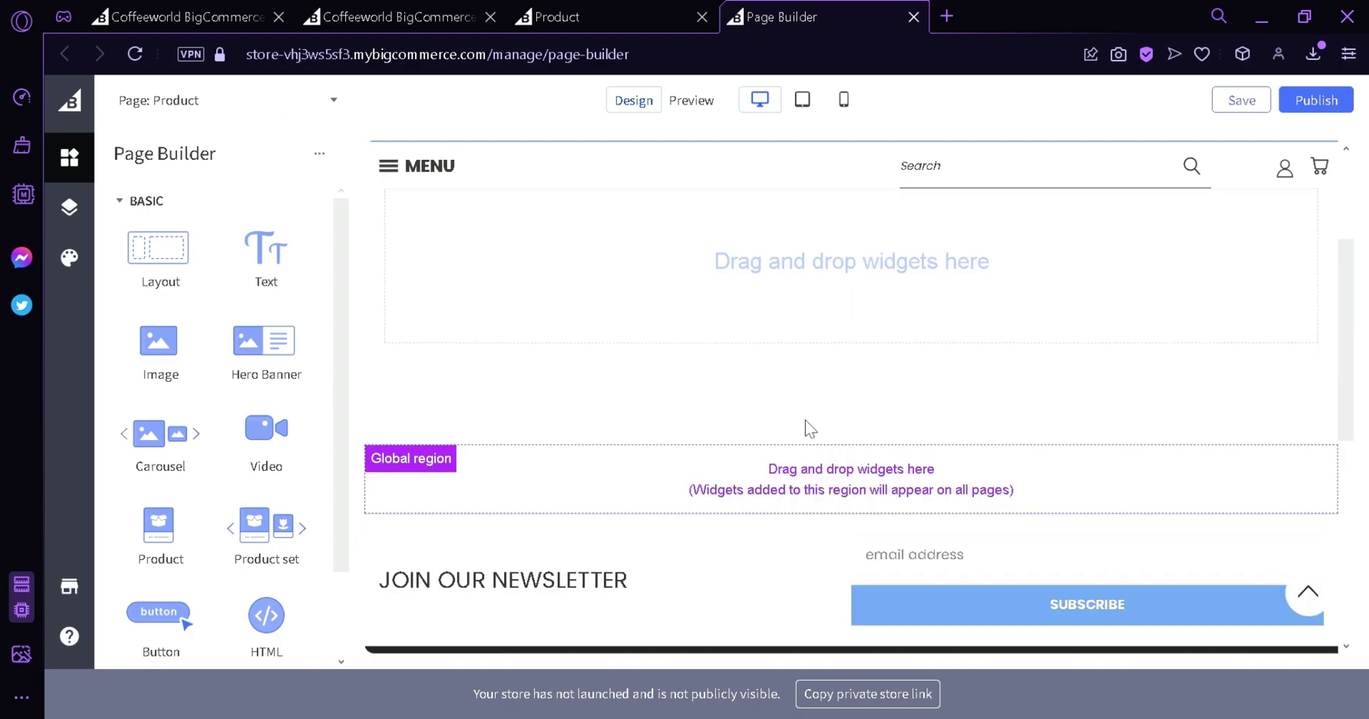
{"action": "scroll", "coordinate": [806, 421], "scroll_direction": "up", "scroll_amount": 3}
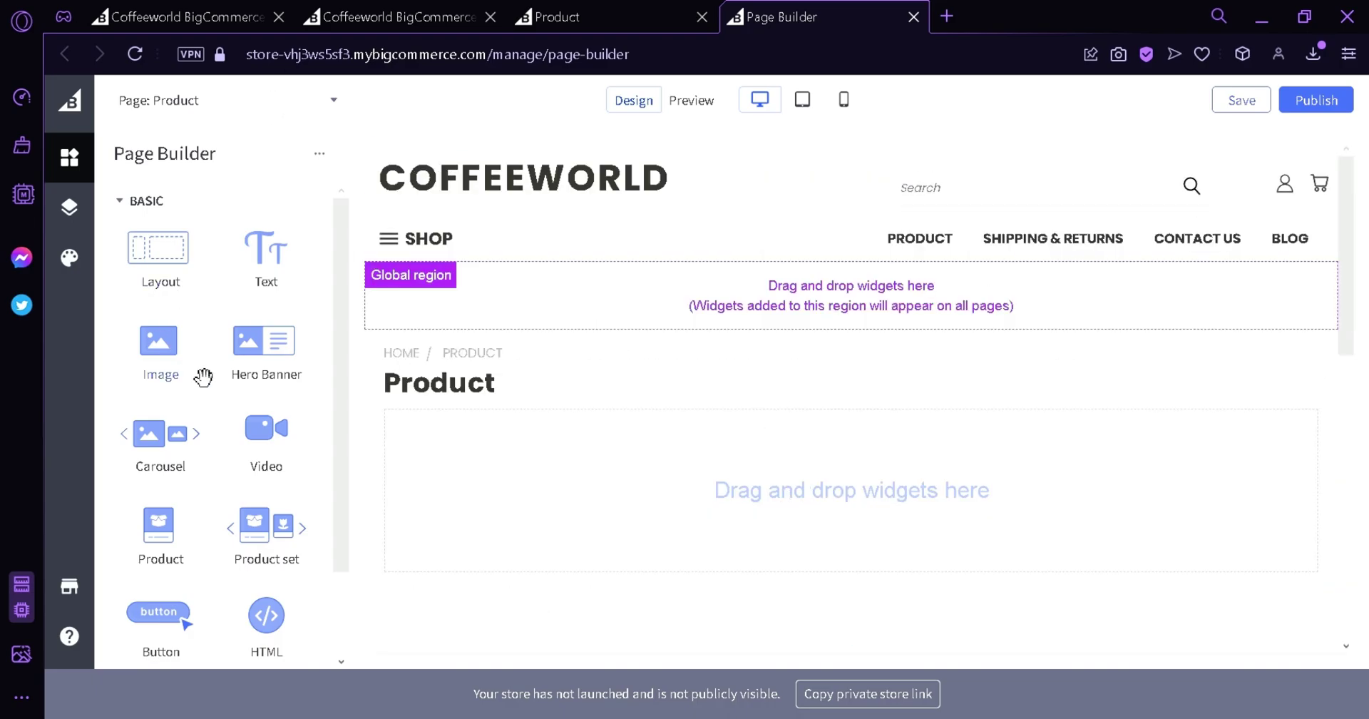
{"action": "scroll", "coordinate": [233, 428], "scroll_direction": "down", "scroll_amount": 2}
{"action": "left_click_drag", "start_coordinate": [181, 443], "coordinate": [685, 553]}
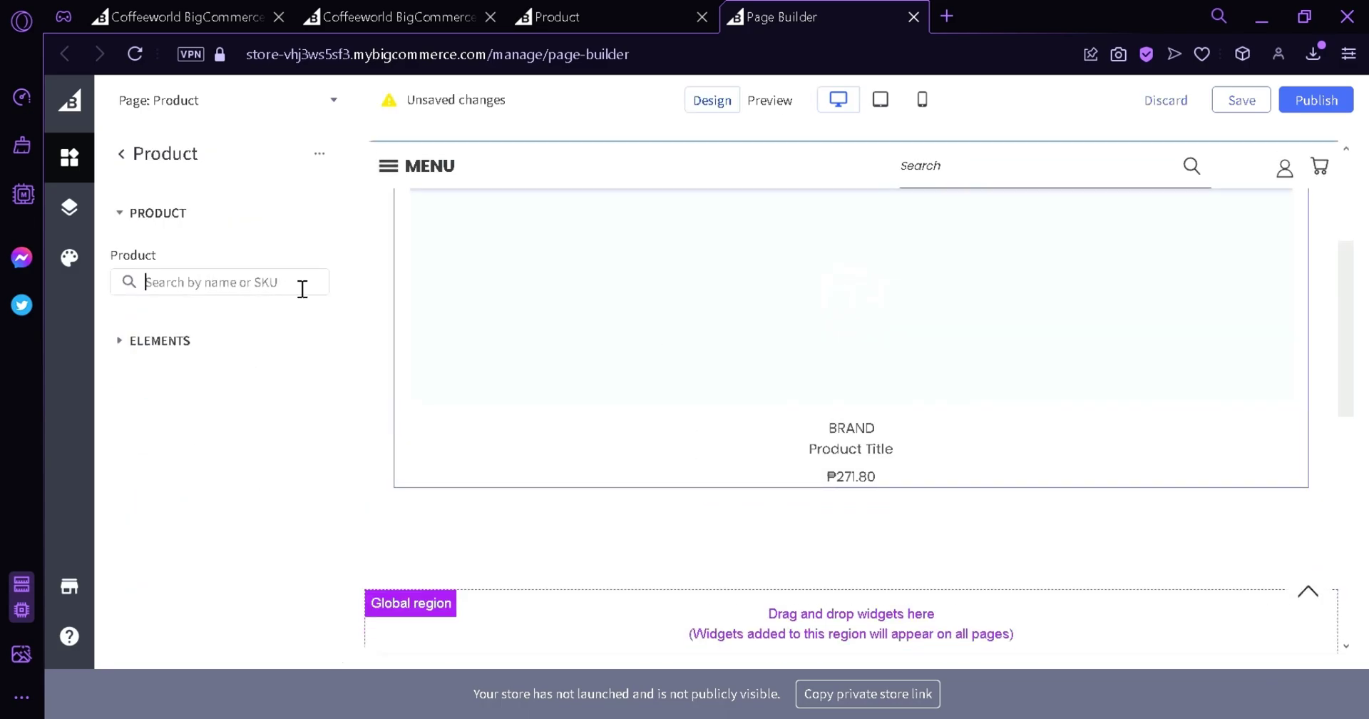
{"action": "type", "text": "coffee"}
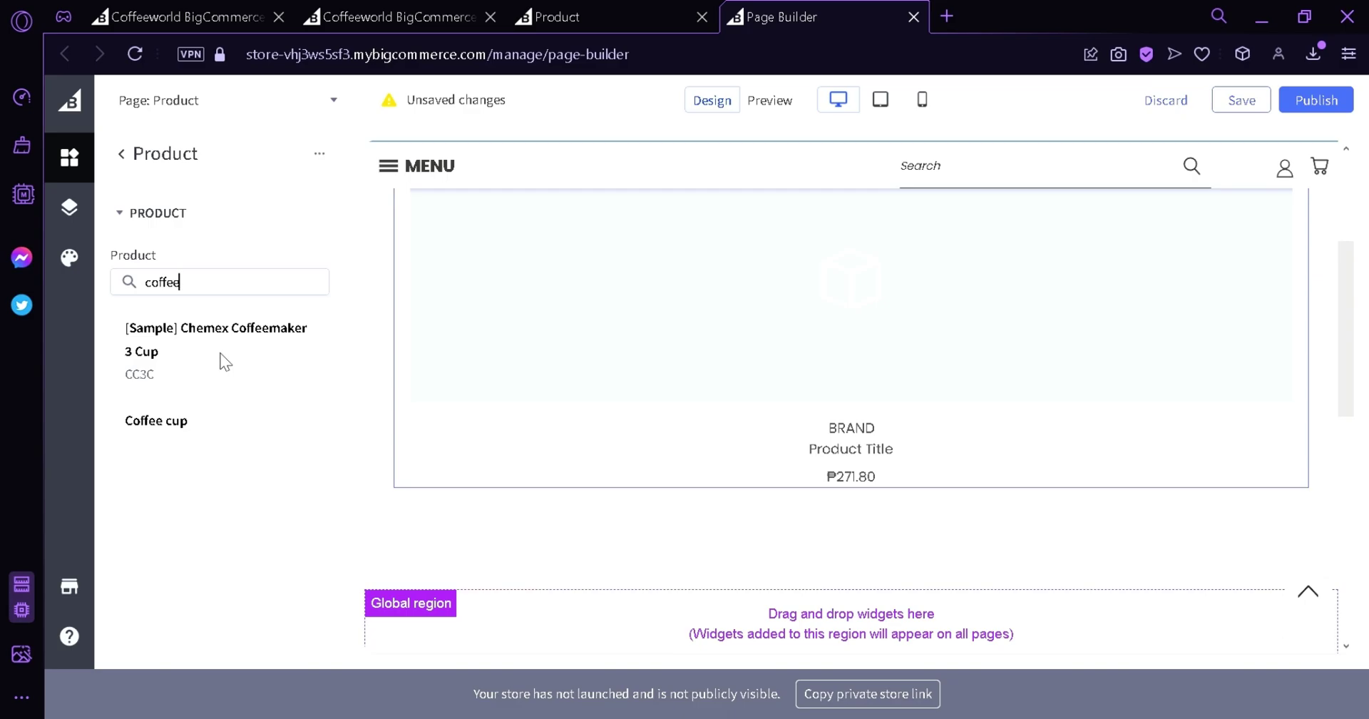
{"action": "left_click", "coordinate": [187, 420]}
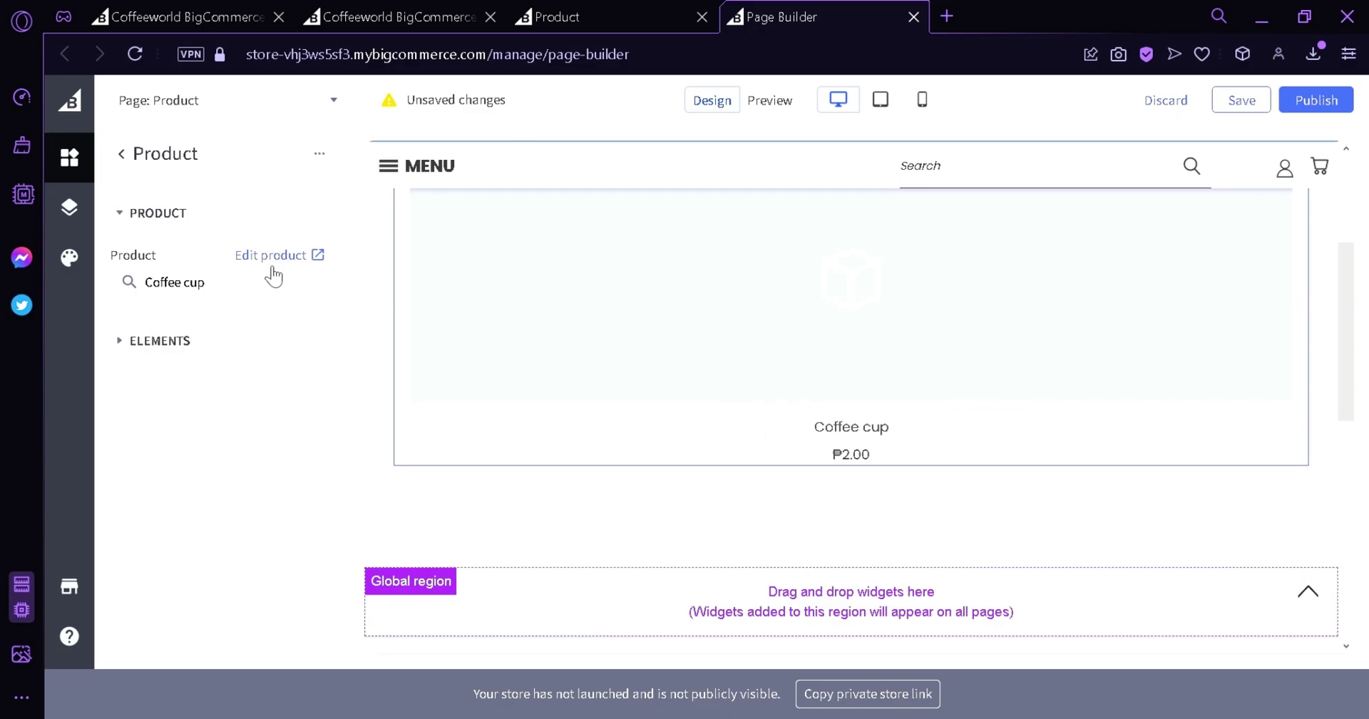
{"action": "scroll", "coordinate": [820, 385], "scroll_direction": "up", "scroll_amount": 5}
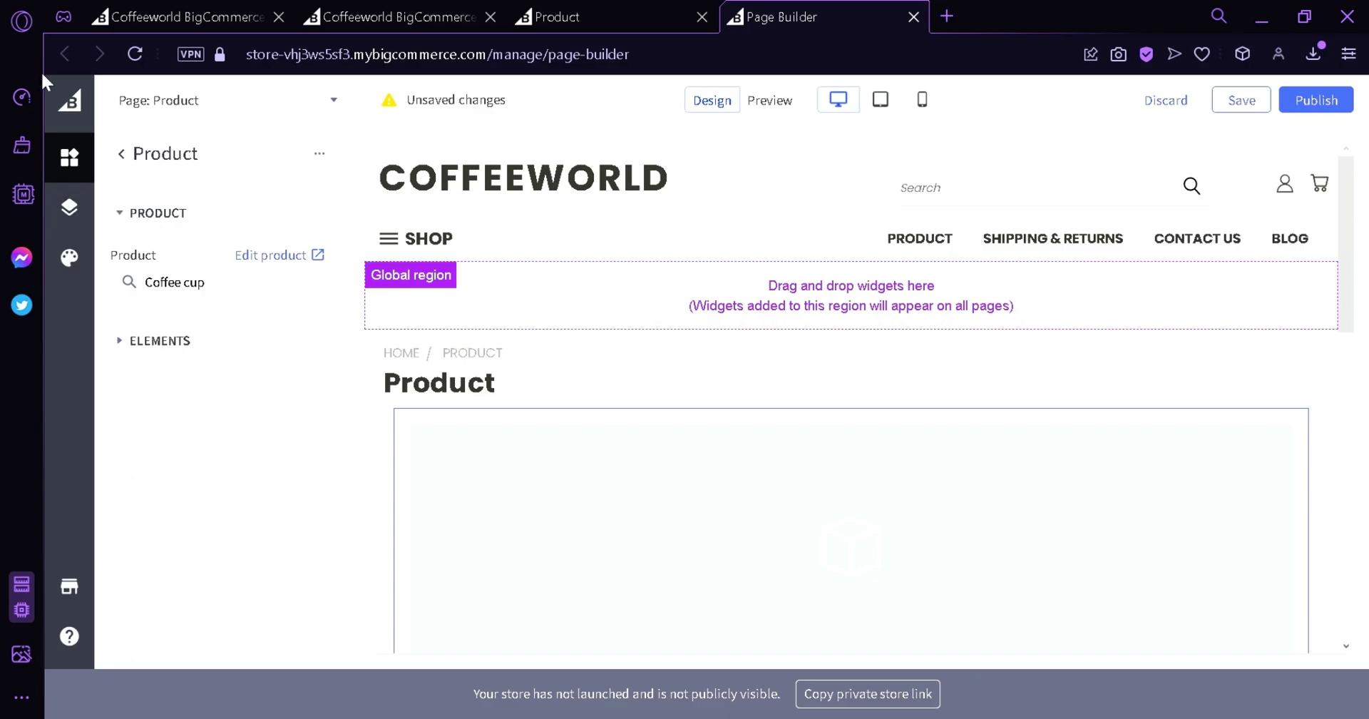
Discard the unsaved Page Builder edits and return to the dashboard Home.
{"action": "left_click", "coordinate": [66, 100]}
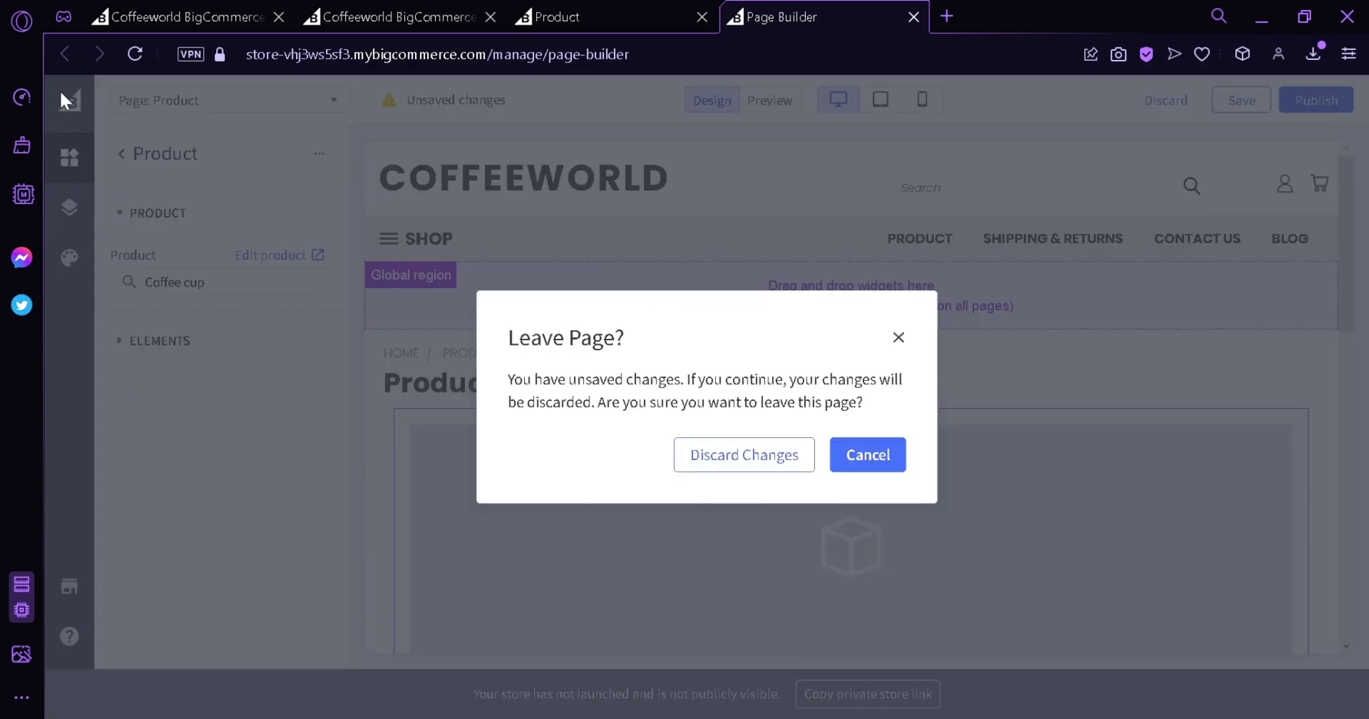
{"action": "left_click", "coordinate": [737, 468]}
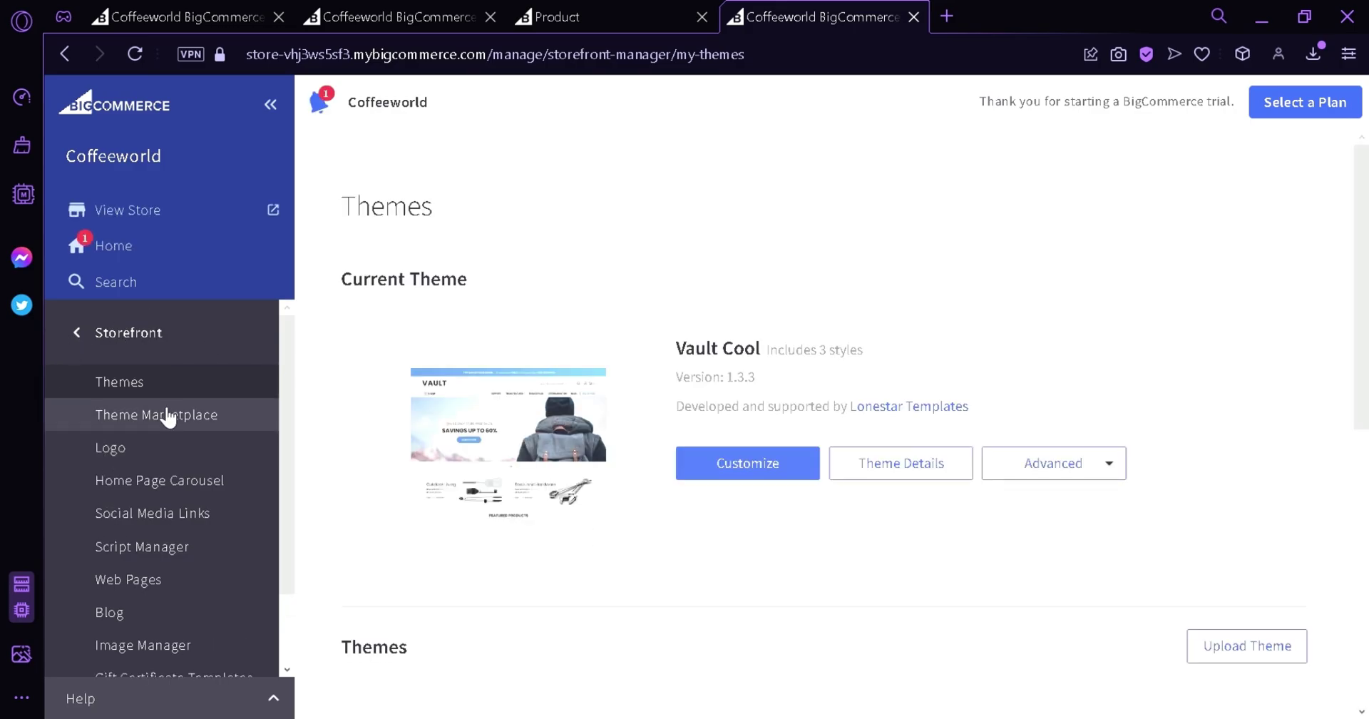
{"action": "left_click", "coordinate": [89, 342]}
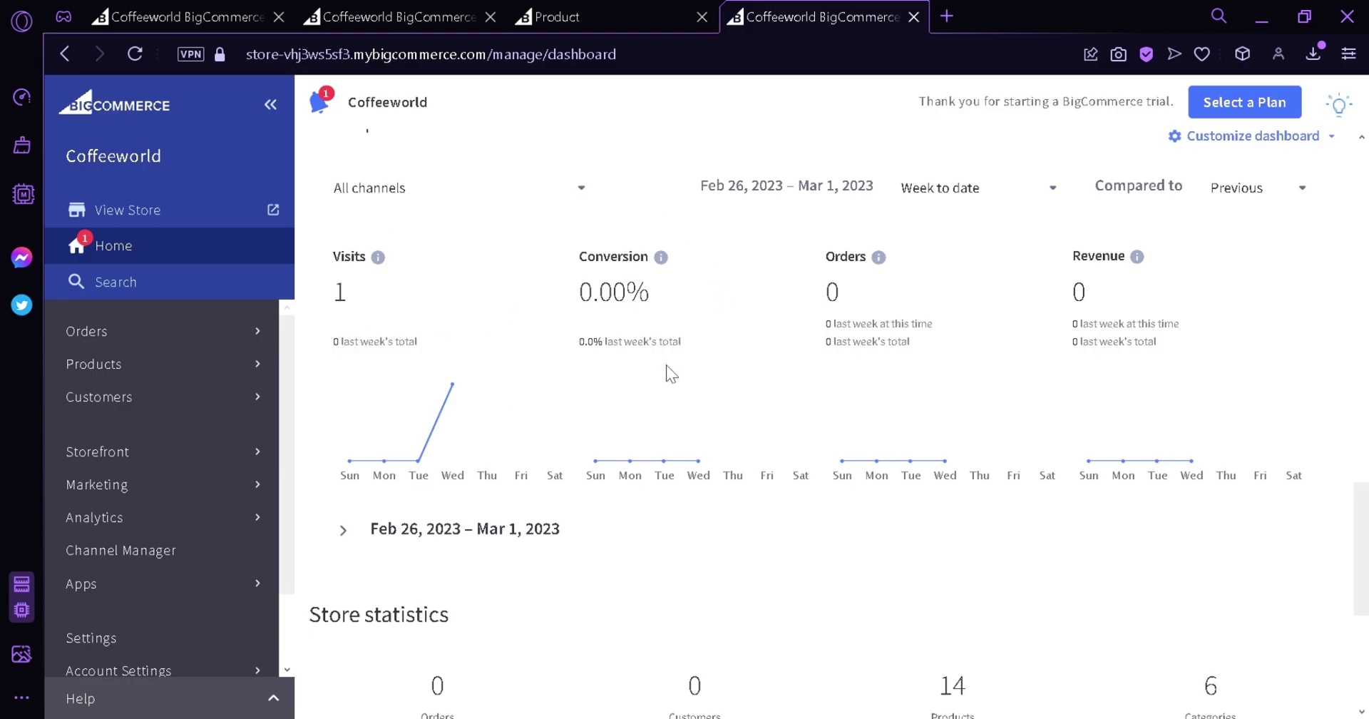
Scroll through the Coffeeworld dashboard, then go back to the previous page.
{"action": "scroll", "coordinate": [1141, 342], "scroll_direction": "down", "scroll_amount": 3}
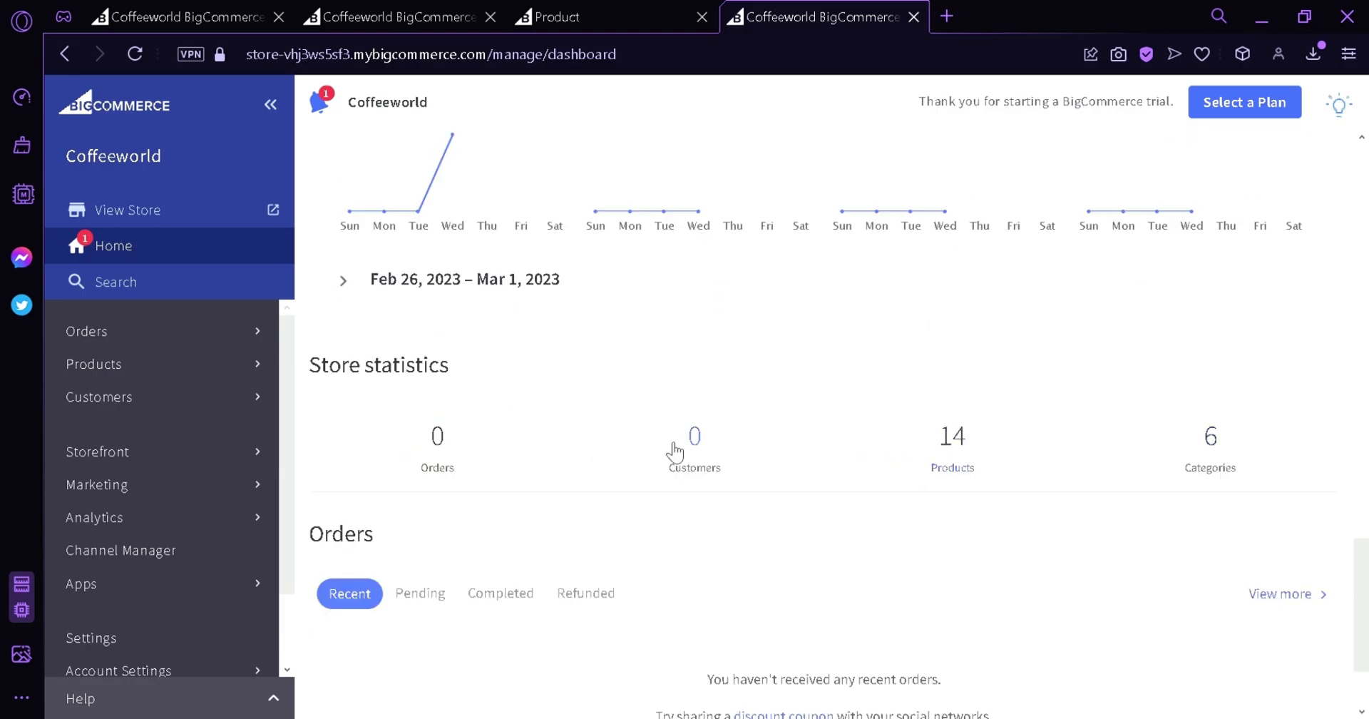
{"action": "scroll", "coordinate": [820, 549], "scroll_direction": "up", "scroll_amount": 10}
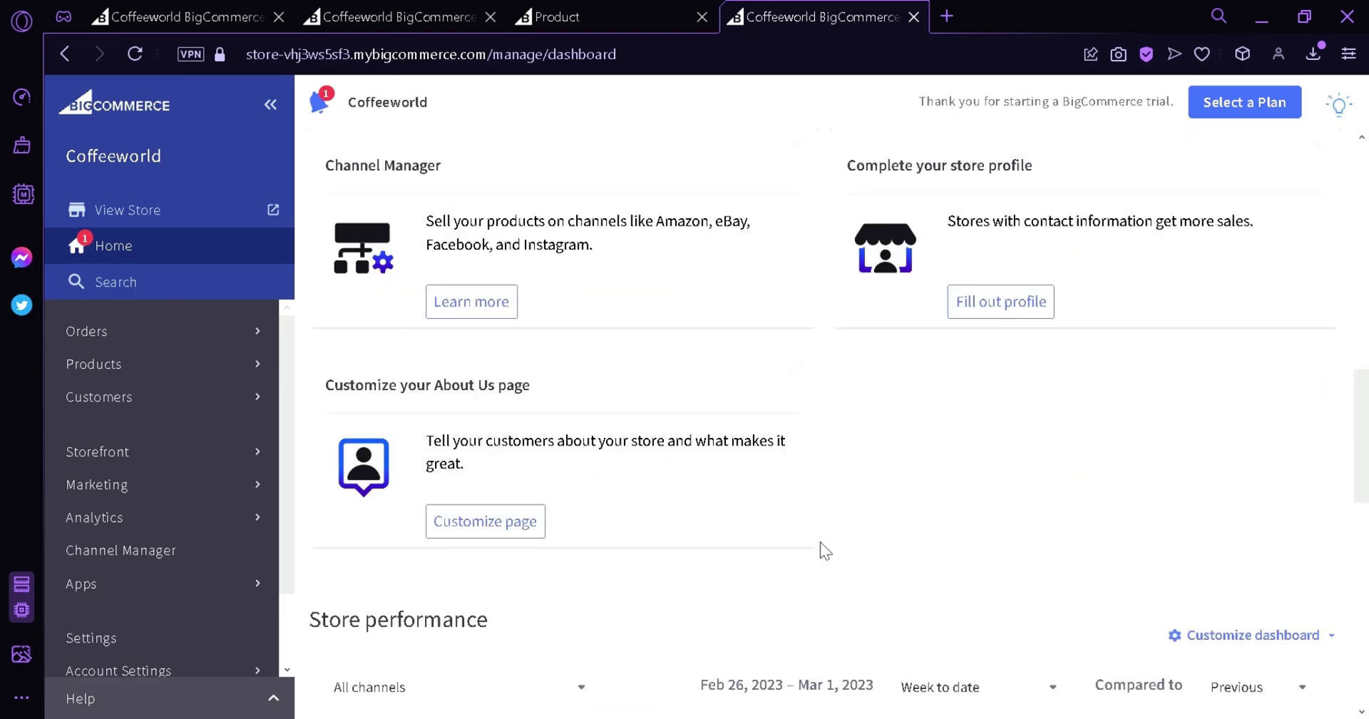
{"action": "scroll", "coordinate": [597, 300], "scroll_direction": "up", "scroll_amount": 3}
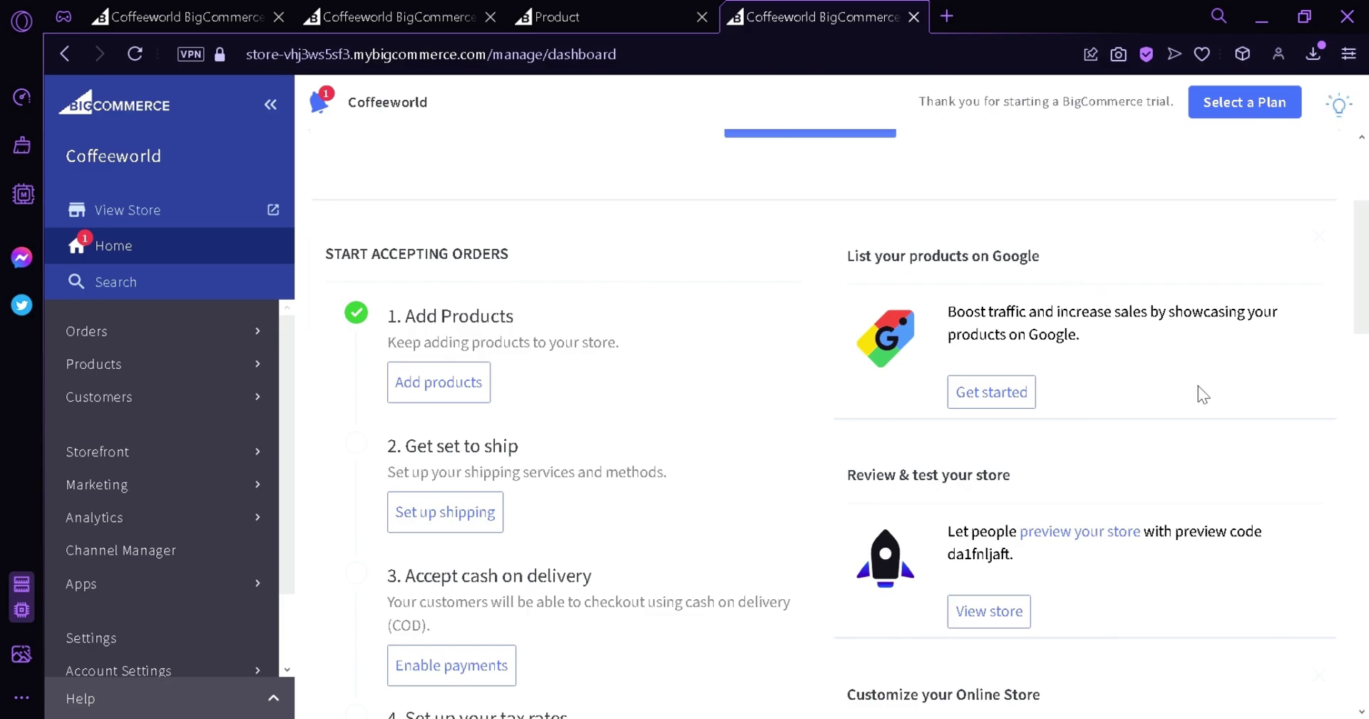
{"action": "scroll", "coordinate": [1198, 399], "scroll_direction": "down", "scroll_amount": 6}
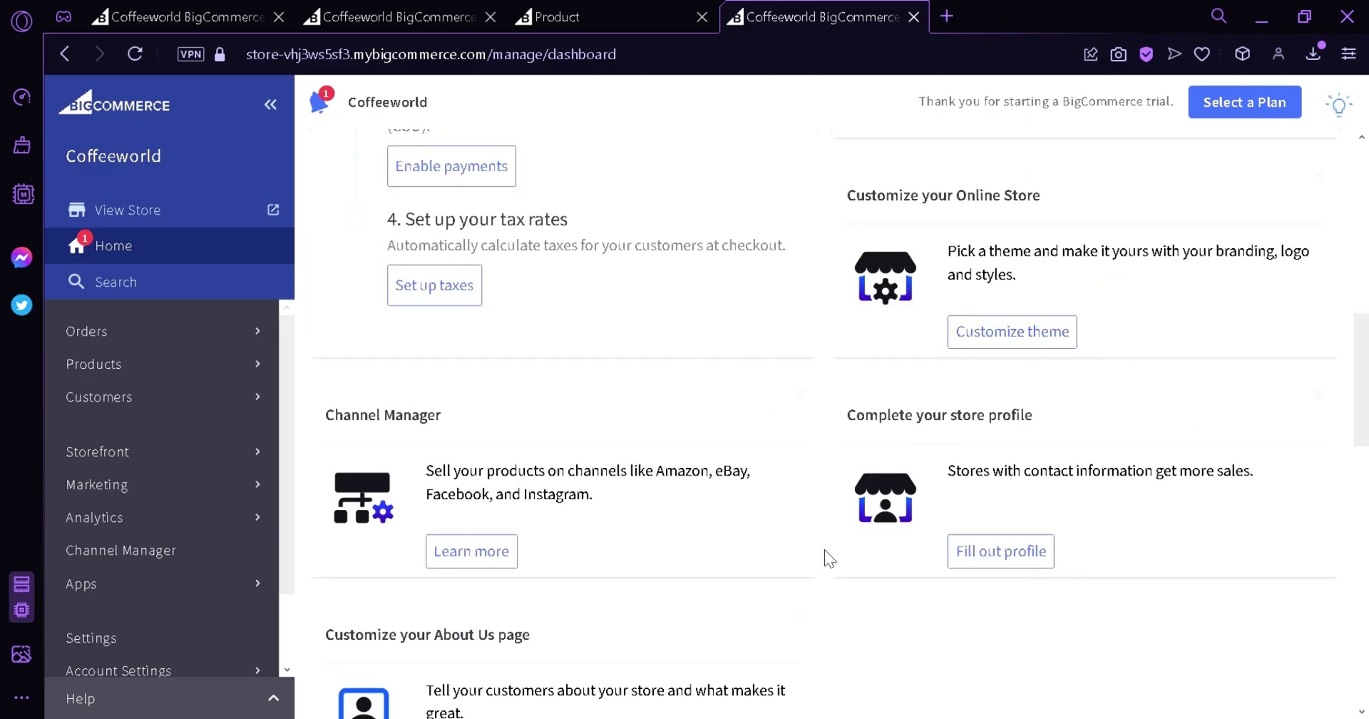
{"action": "scroll", "coordinate": [1027, 270], "scroll_direction": "down", "scroll_amount": 6}
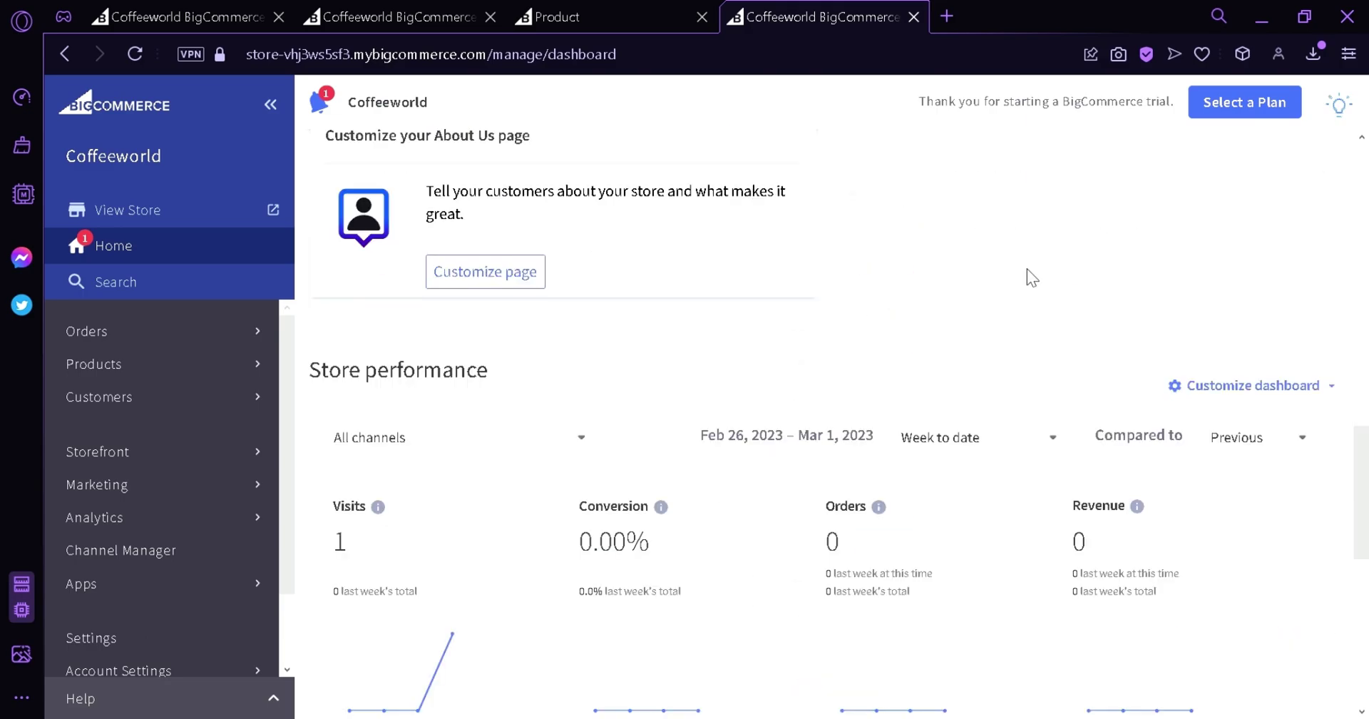
{"action": "scroll", "coordinate": [420, 300], "scroll_direction": "up", "scroll_amount": 10}
{"action": "scroll", "coordinate": [289, 375], "scroll_direction": "down", "scroll_amount": 2}
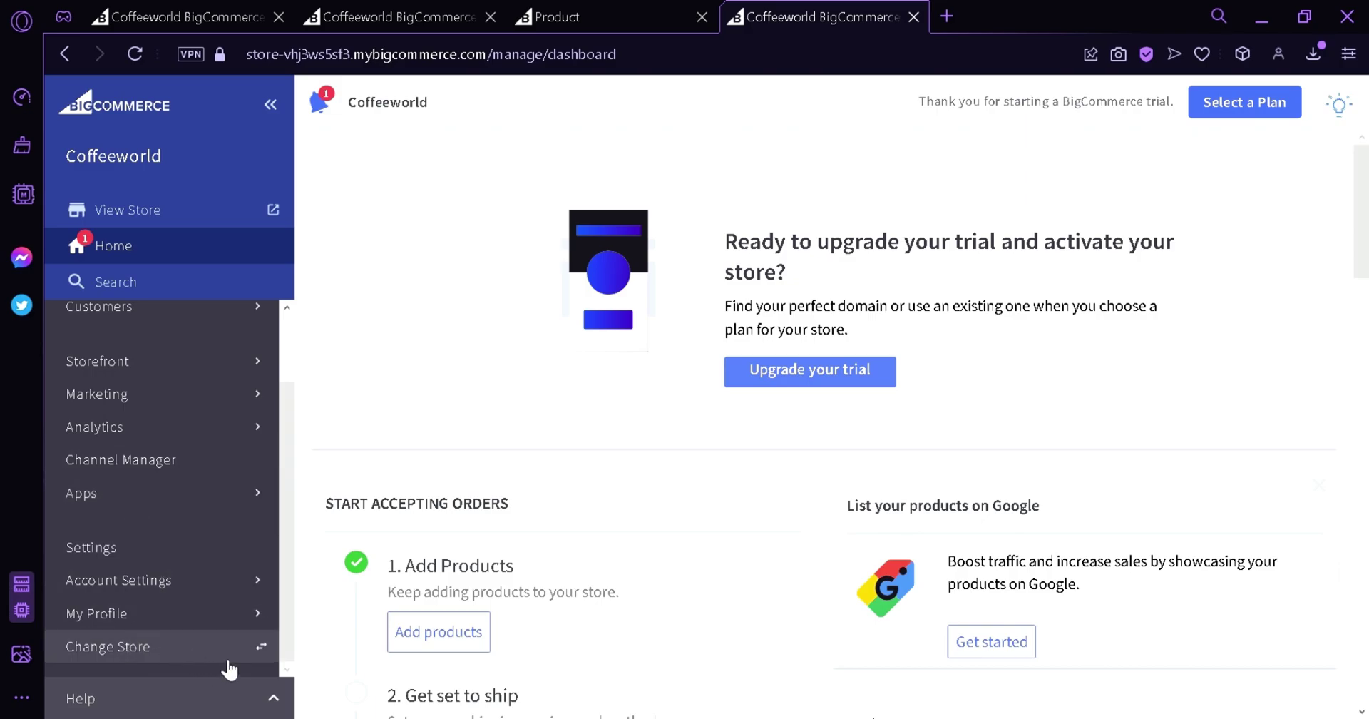
{"action": "key", "text": "alt+Left"}
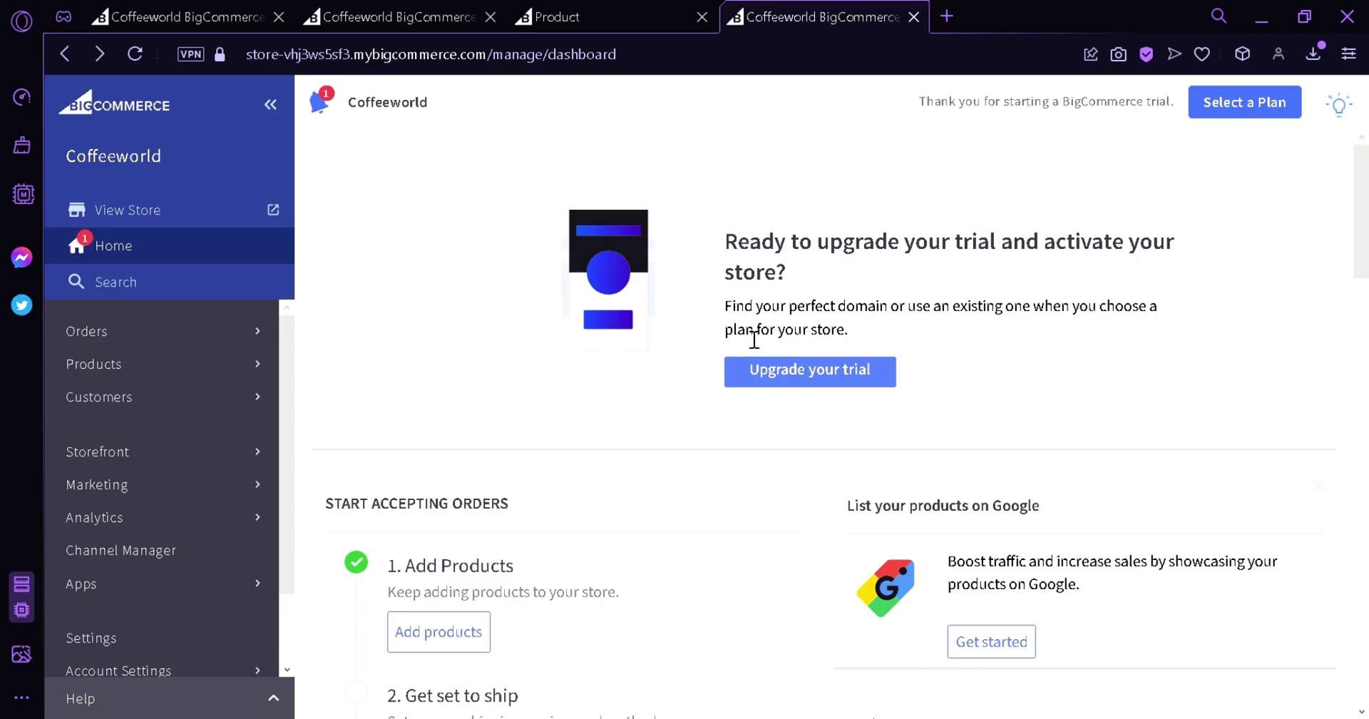
{"action": "left_click", "coordinate": [774, 383]}
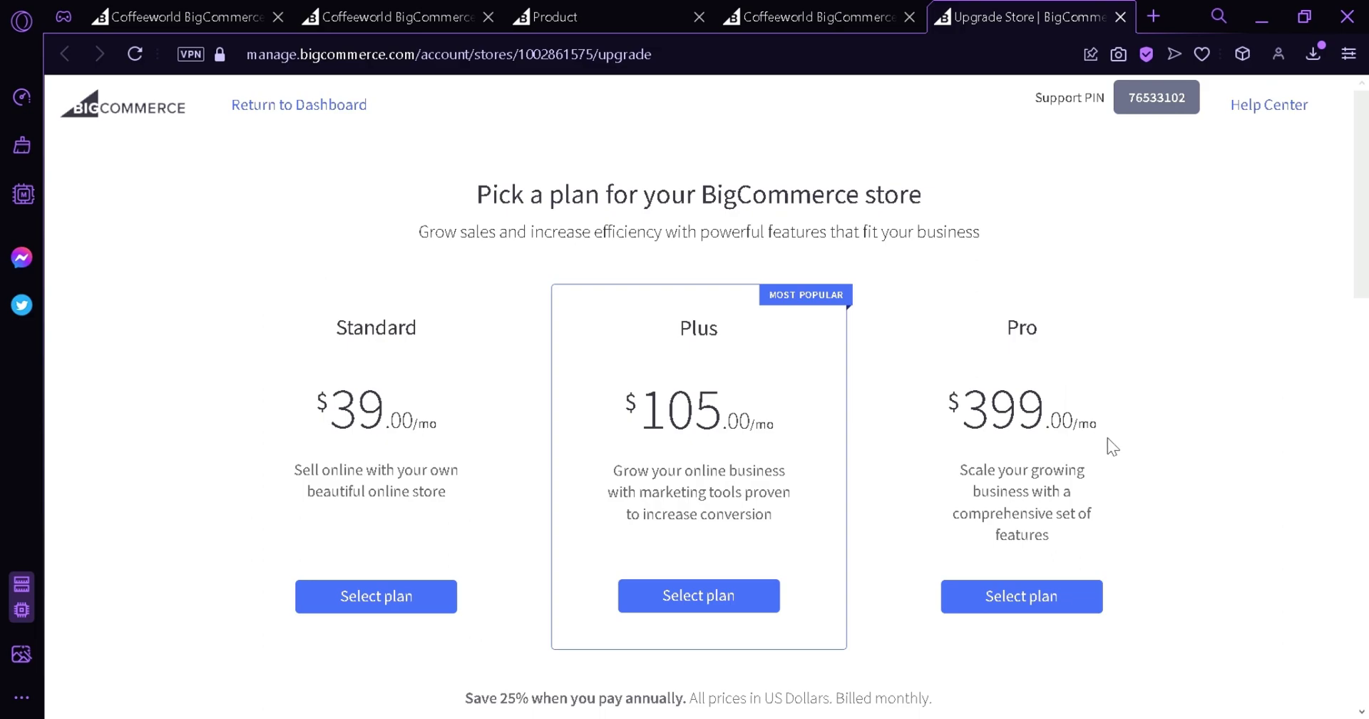
{"action": "scroll", "coordinate": [1112, 428], "scroll_direction": "down", "scroll_amount": 10}
{"action": "scroll", "coordinate": [653, 314], "scroll_direction": "up", "scroll_amount": 3}
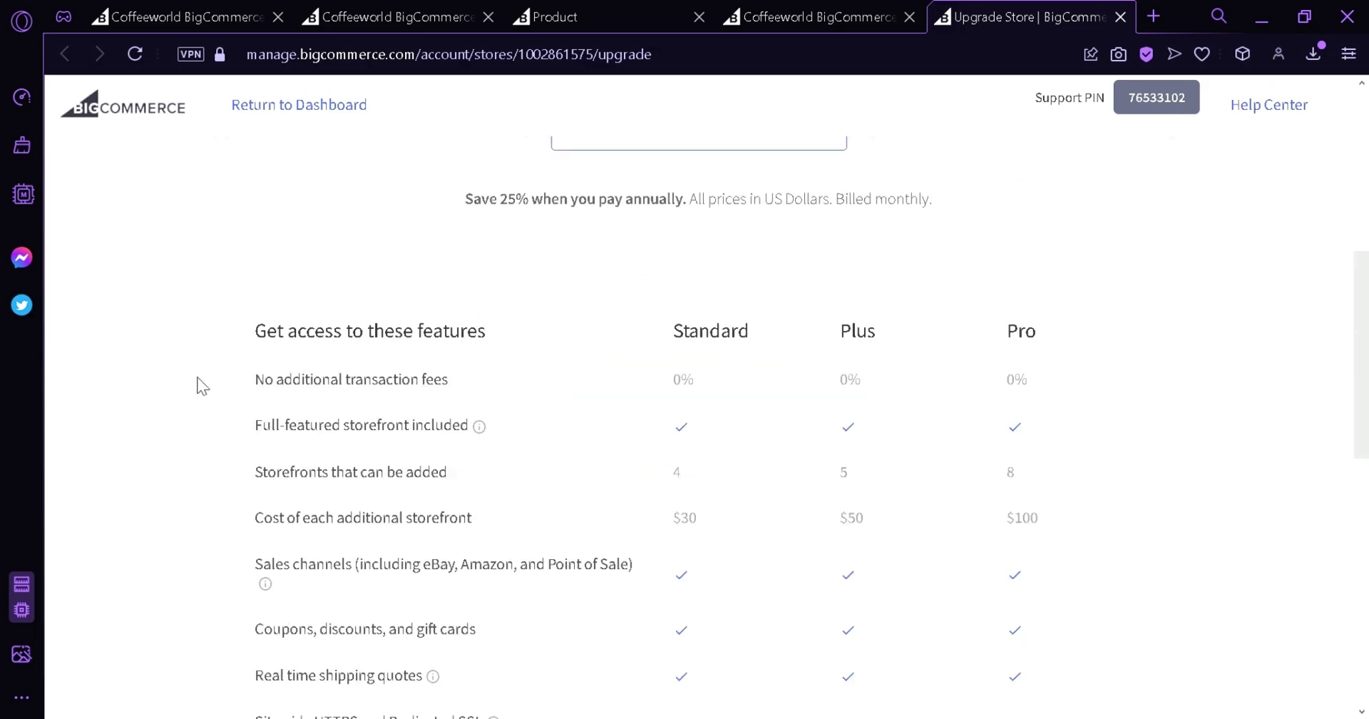
{"action": "scroll", "coordinate": [612, 400], "scroll_direction": "down", "scroll_amount": 7}
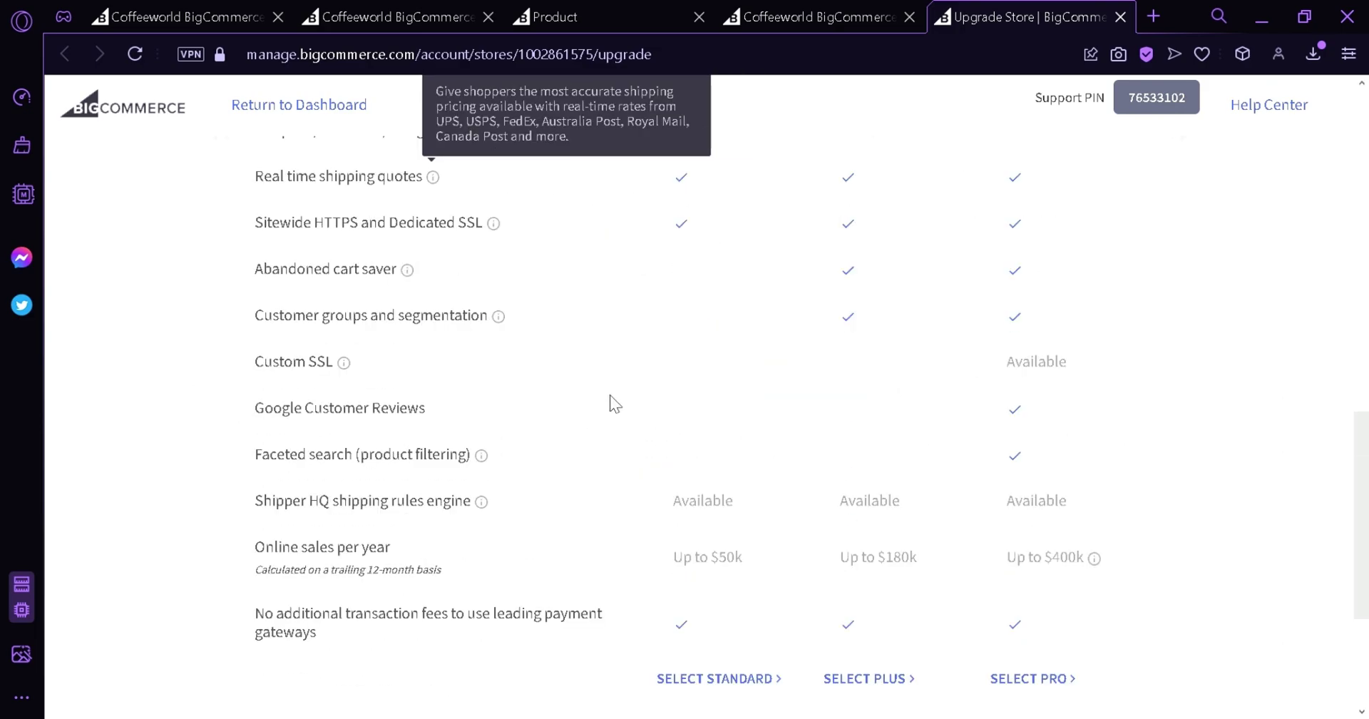
{"action": "scroll", "coordinate": [1129, 301], "scroll_direction": "up", "scroll_amount": 4}
{"action": "scroll", "coordinate": [1064, 298], "scroll_direction": "down", "scroll_amount": 4}
{"action": "scroll", "coordinate": [948, 335], "scroll_direction": "up", "scroll_amount": 12}
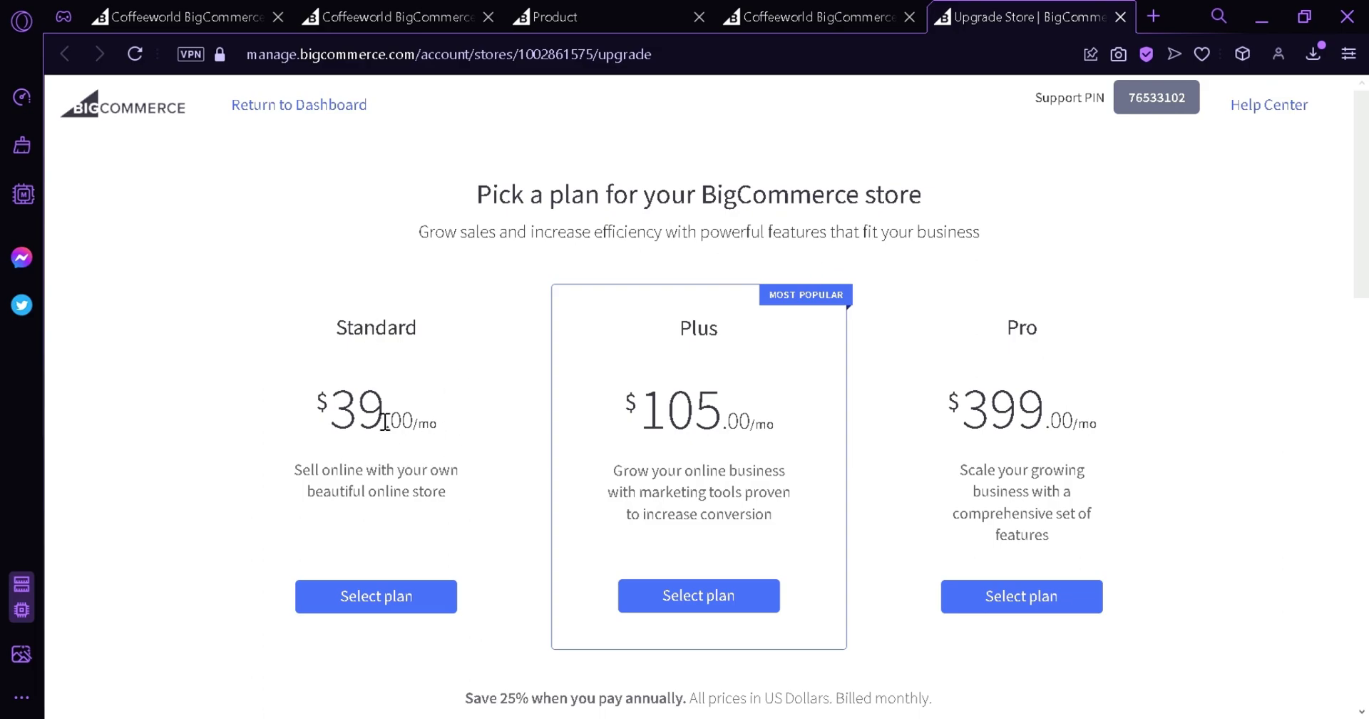
{"action": "left_click", "coordinate": [152, 112]}
{"action": "key", "text": "ctrl+Tab"}
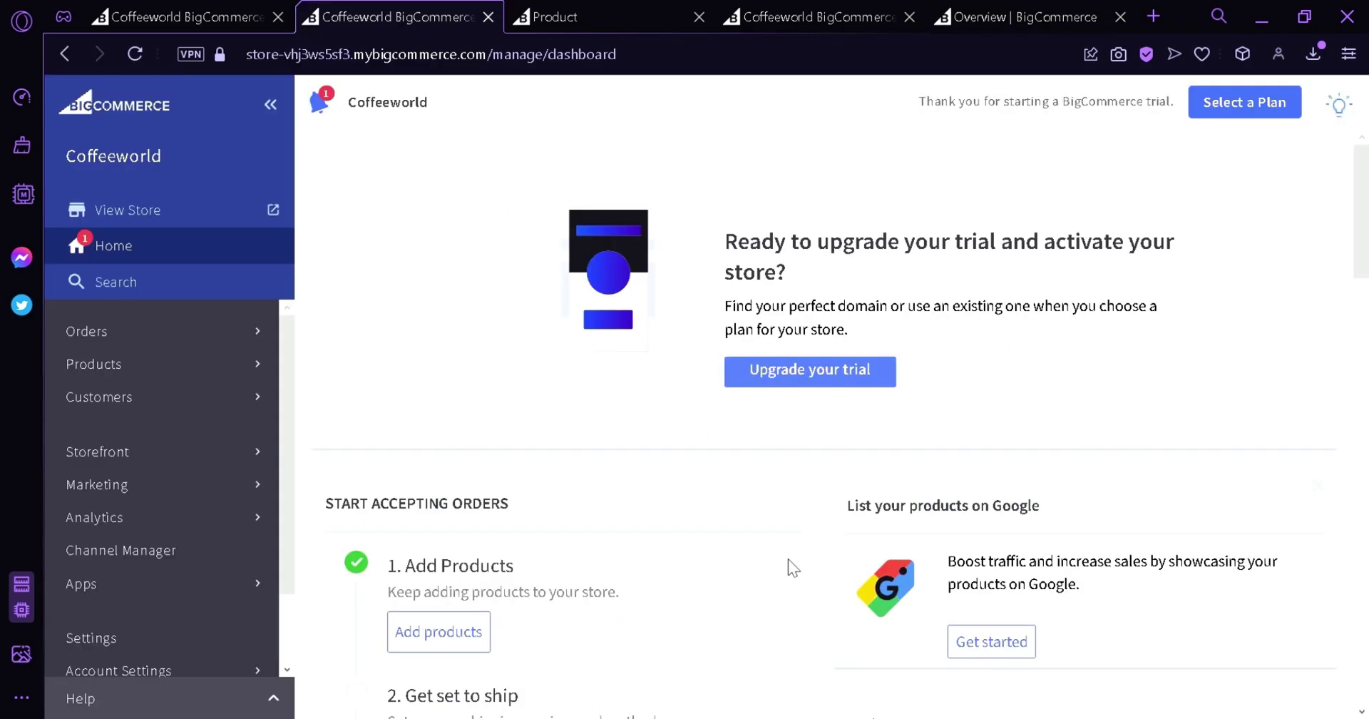